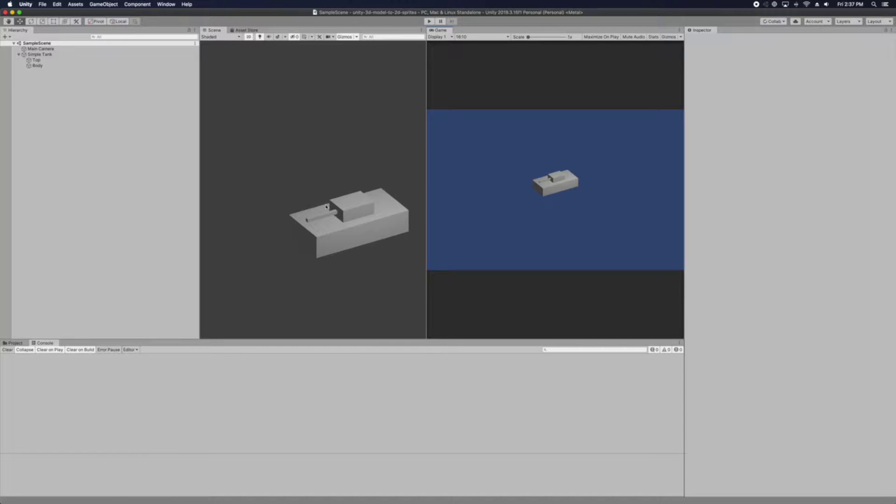
Step: Select Simple Tank and run the scene once, logging rotations to 327, 271 and 200
middle_drag(326, 207, 323, 217)
click(335, 223)
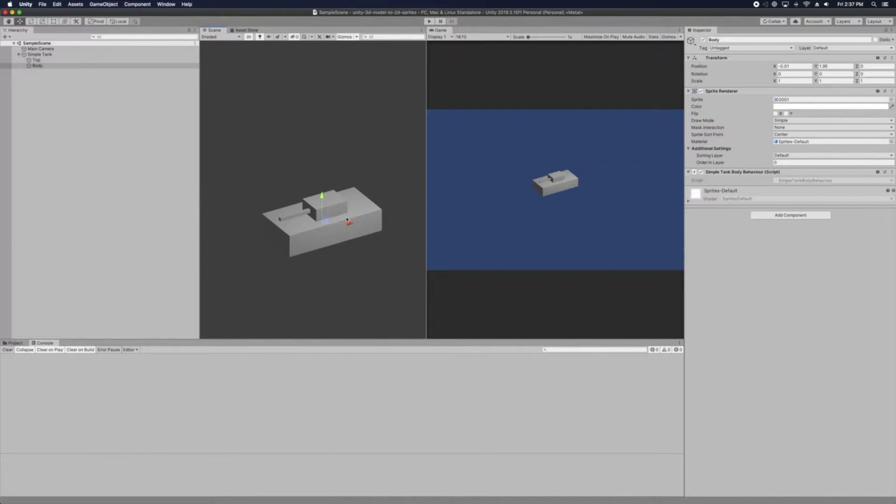
click(93, 54)
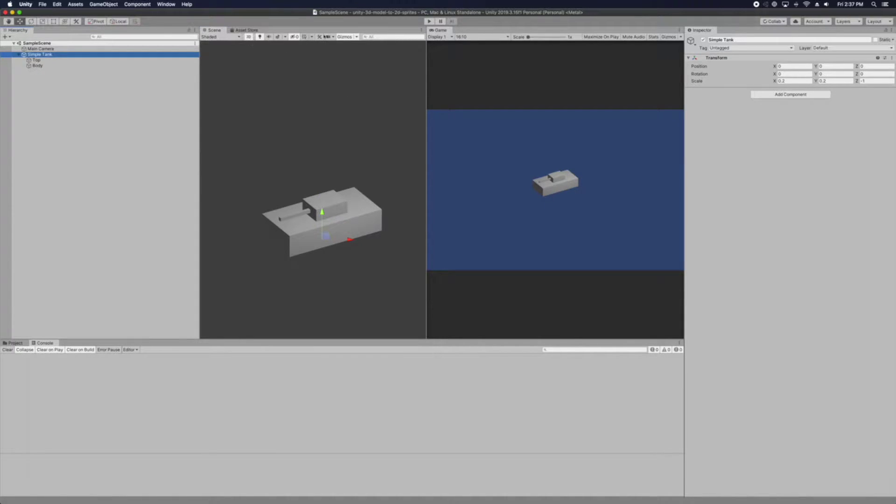
click(428, 22)
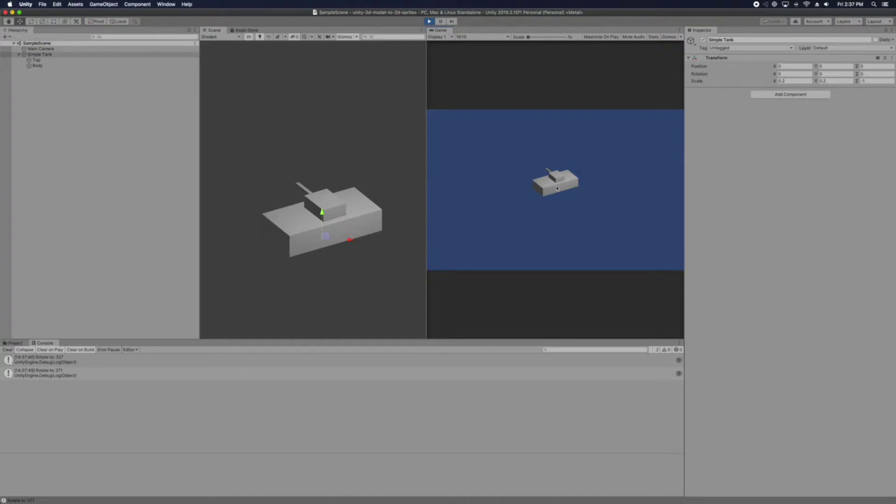
click(429, 22)
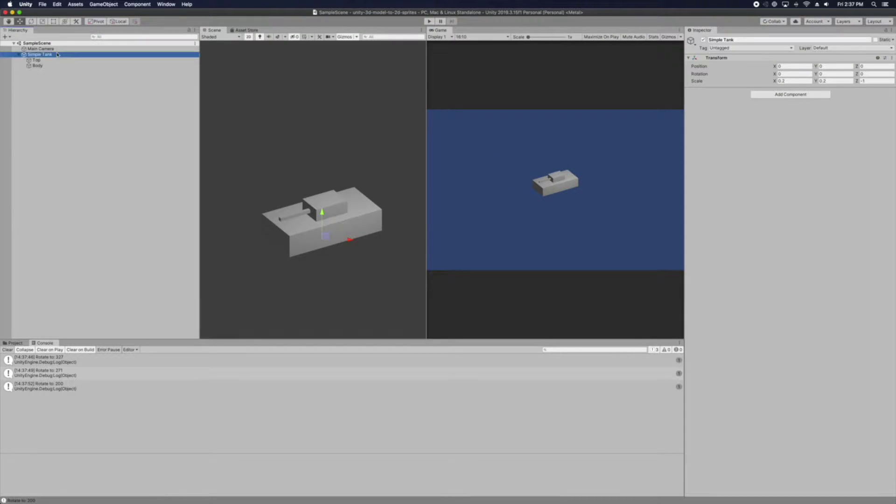
Step: Inspect the Top and Body sprites in 3D, then return to 2D and run the scene again
click(249, 37)
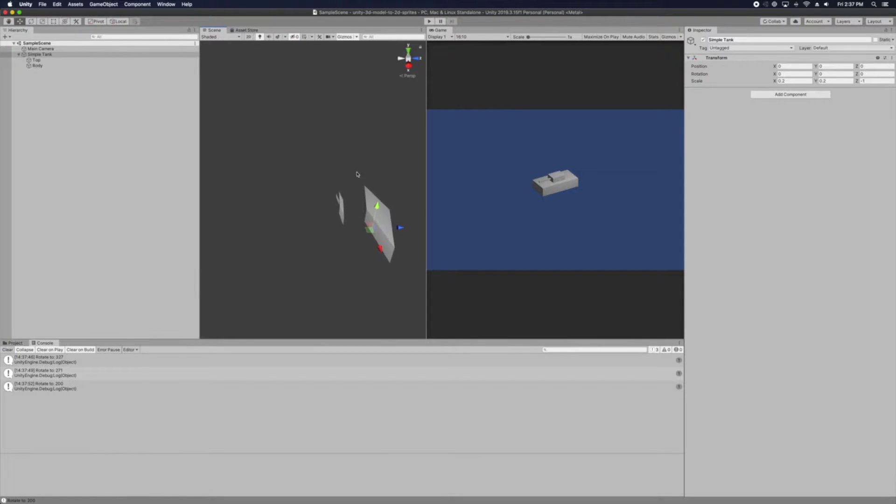
middle_drag(358, 174, 254, 144)
click(240, 188)
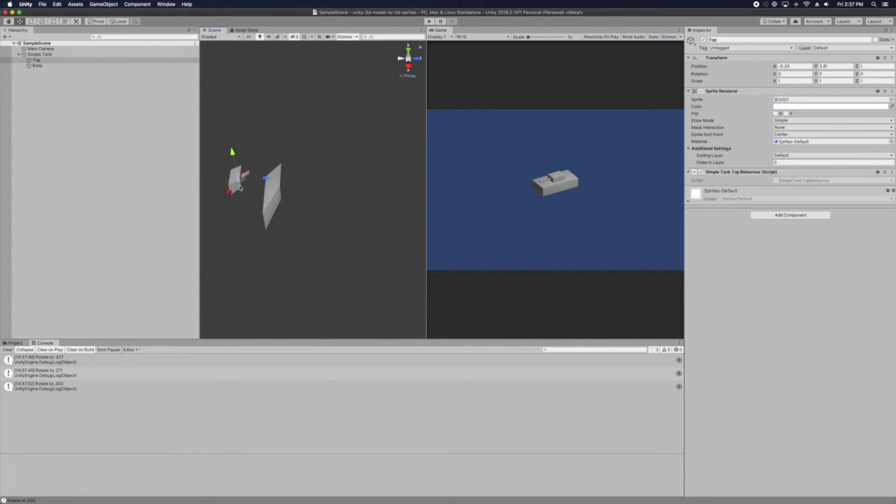
middle_drag(240, 188, 306, 196)
alt+drag(296, 198, 327, 196)
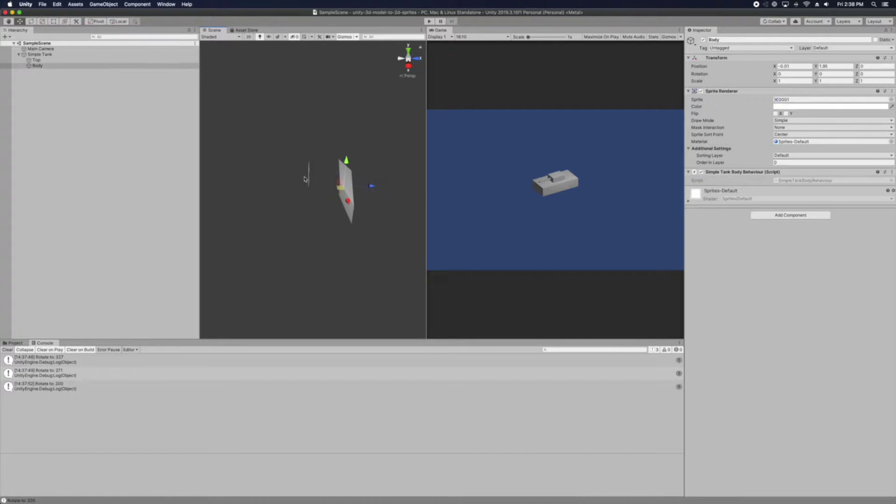
click(322, 261)
click(248, 38)
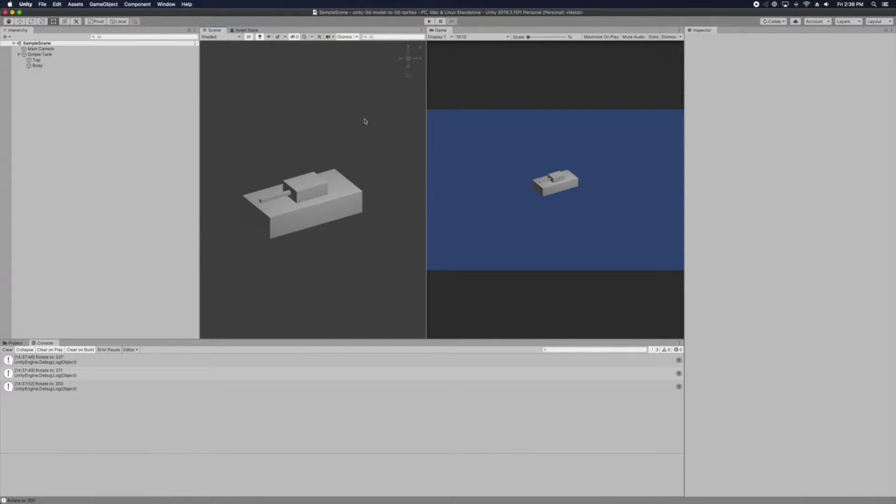
click(429, 22)
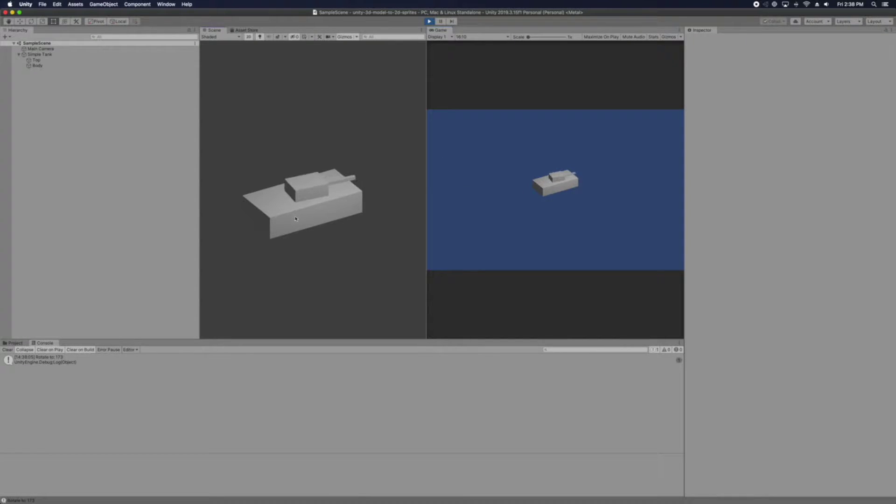
Step: While the scene runs, select the tank's Body and Simple Tank and switch to the Move tool
click(296, 218)
scroll(295, 218, down, 2)
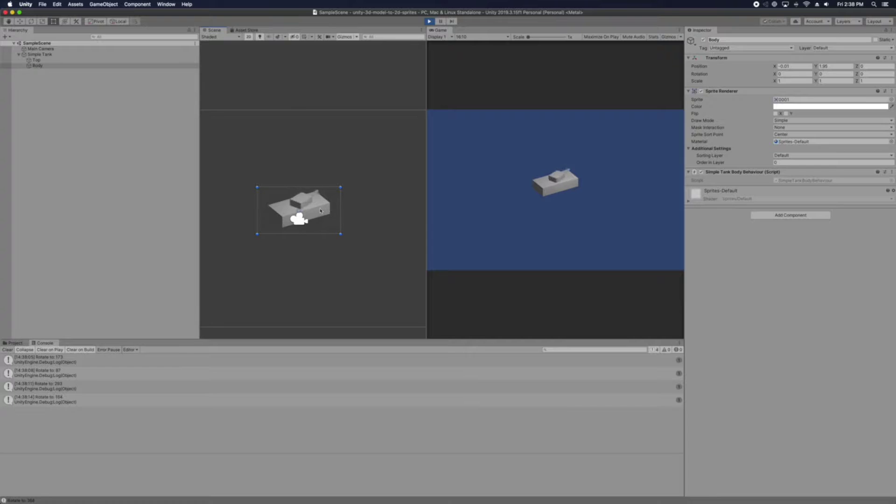
click(52, 54)
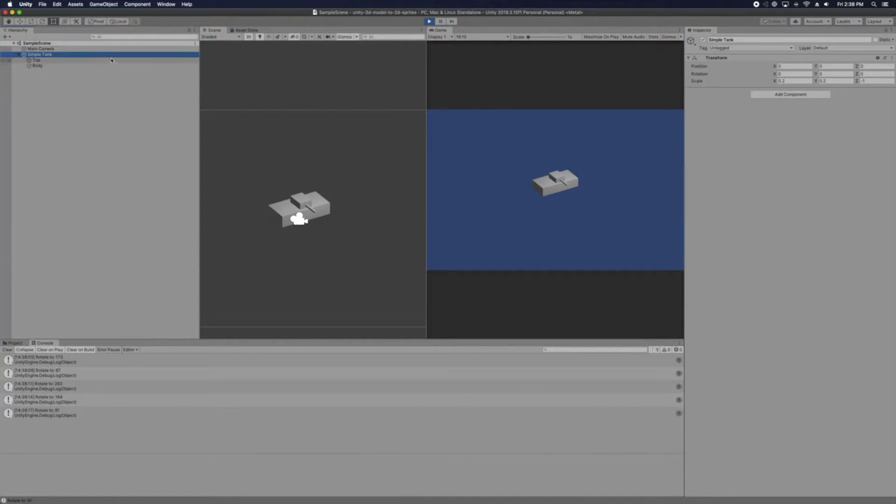
scroll(305, 181, down, 2)
click(316, 190)
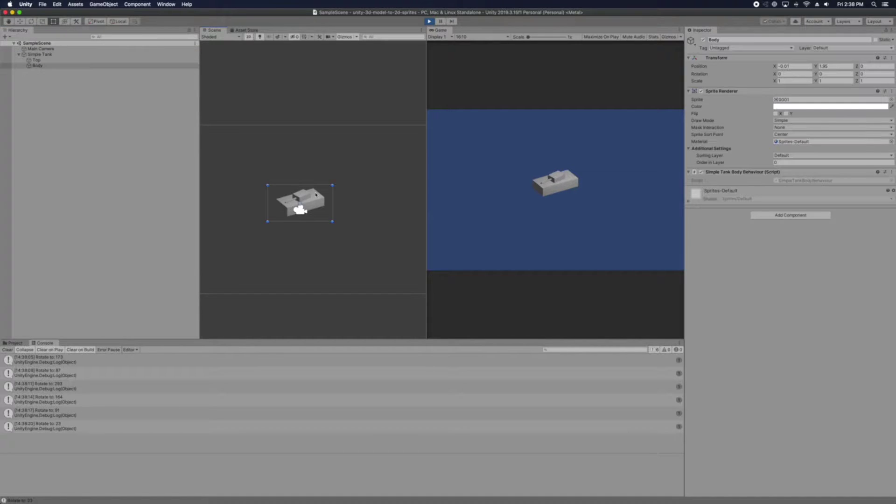
key(w)
Step: Drag Simple Tank down and right during play, then stop so it resets to its spot
click(69, 55)
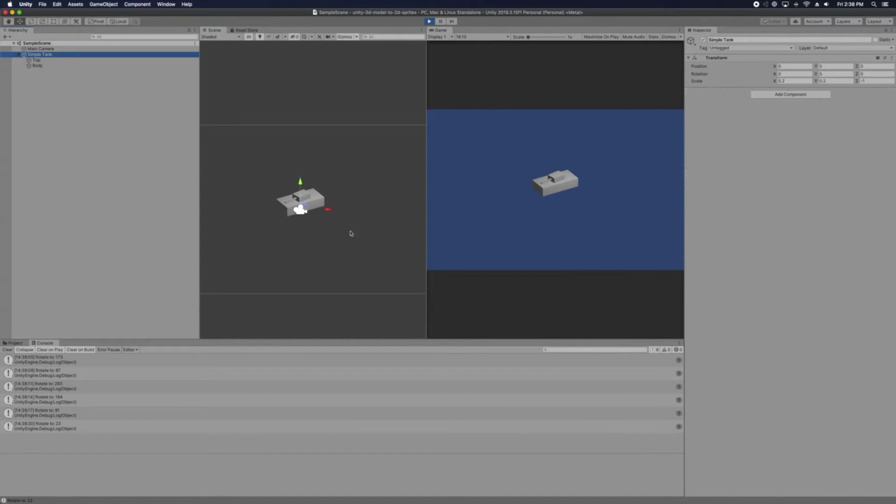
drag(300, 207, 334, 211)
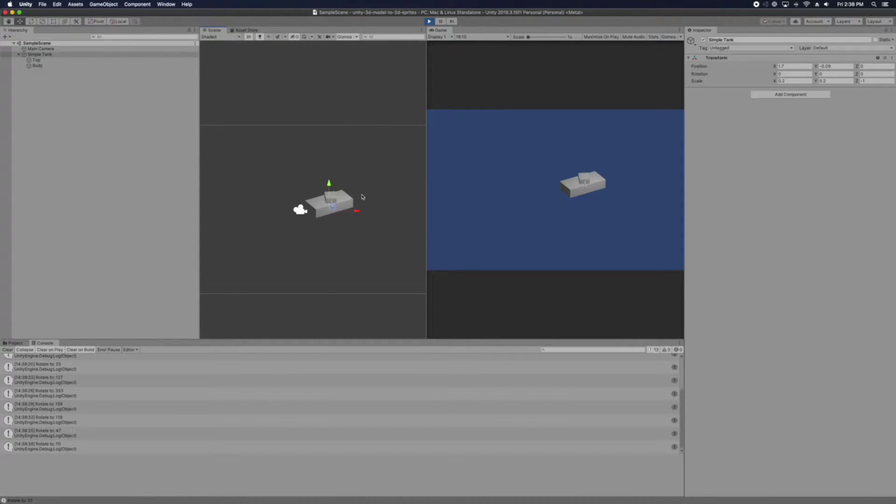
scroll(345, 201, up, 2)
click(332, 196)
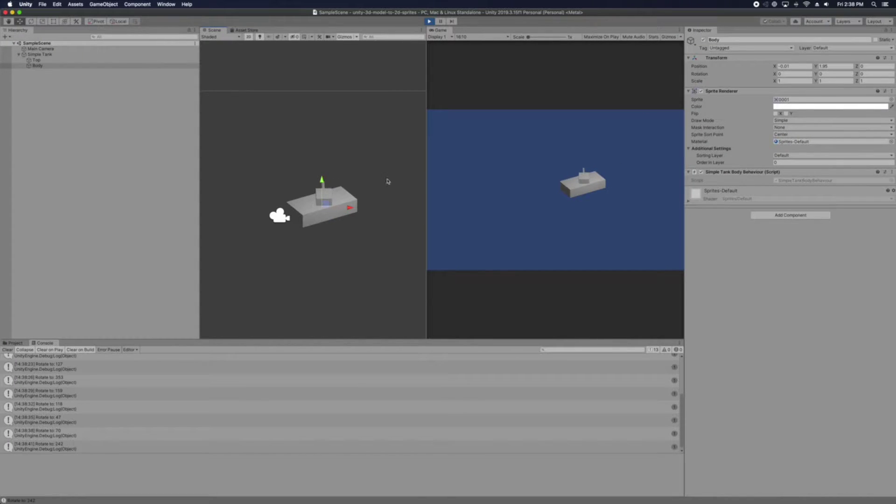
click(429, 22)
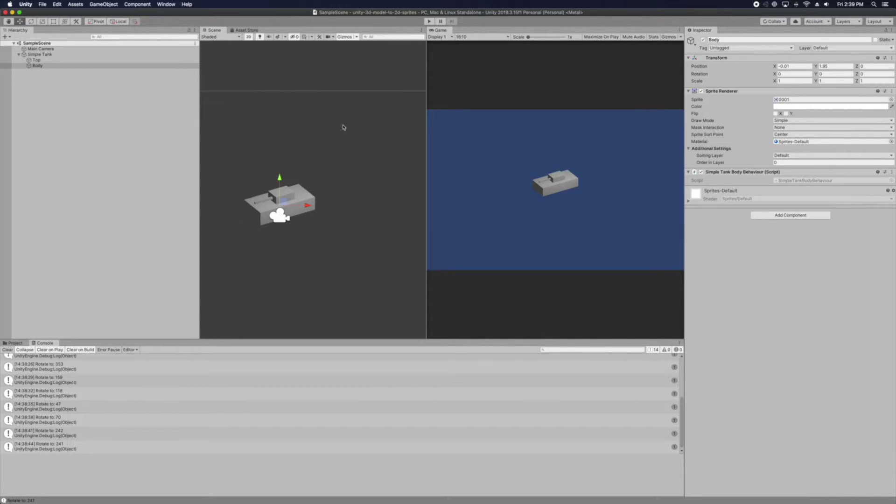
middle_drag(300, 178, 321, 179)
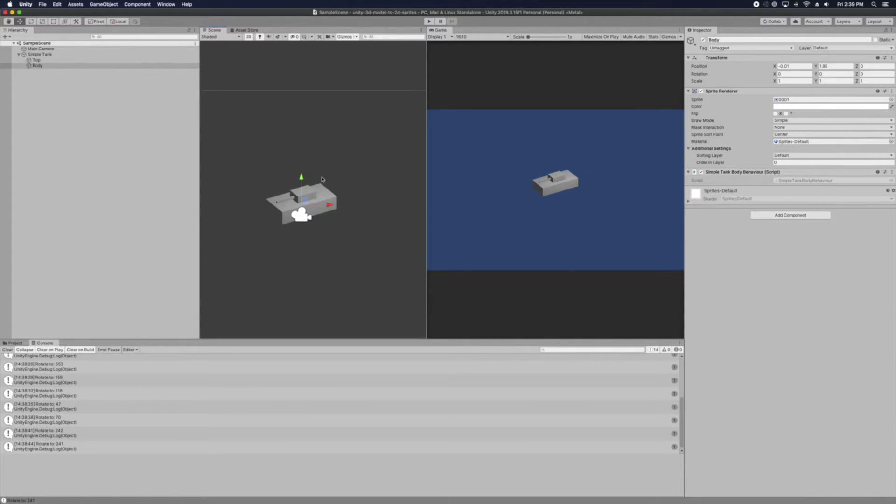
right_click(135, 121)
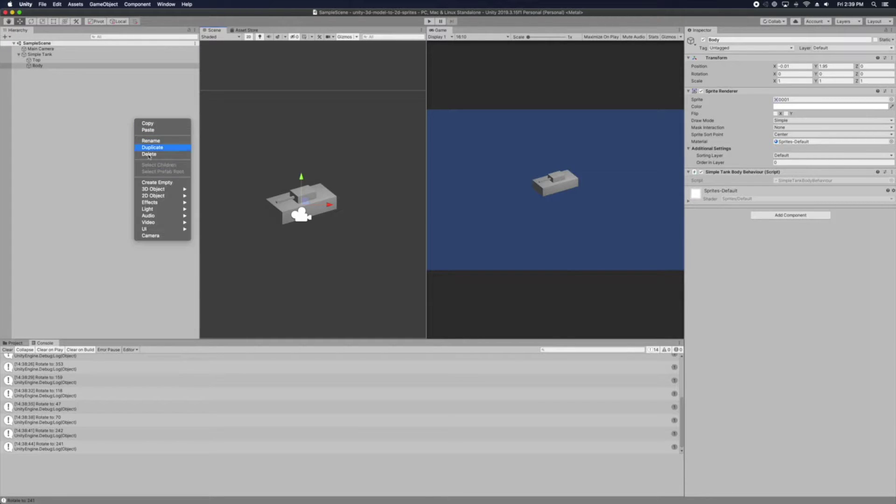
mouse_move(163, 189)
click(203, 190)
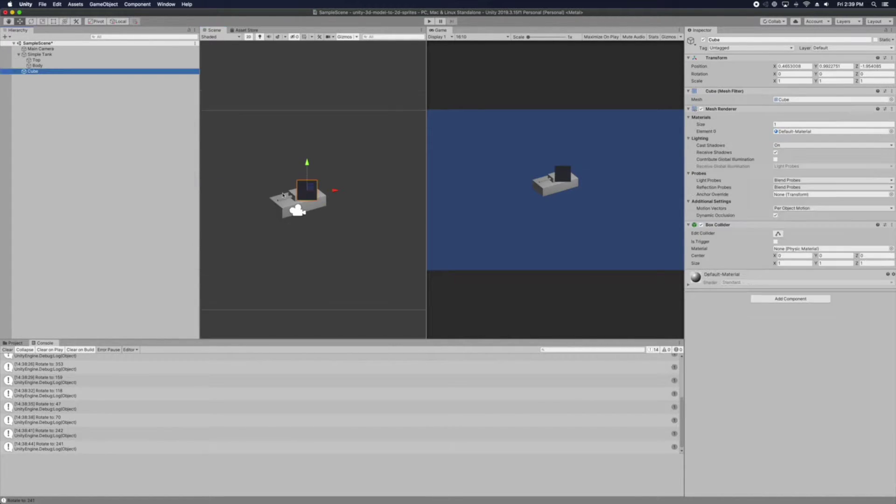
drag(304, 192, 308, 224)
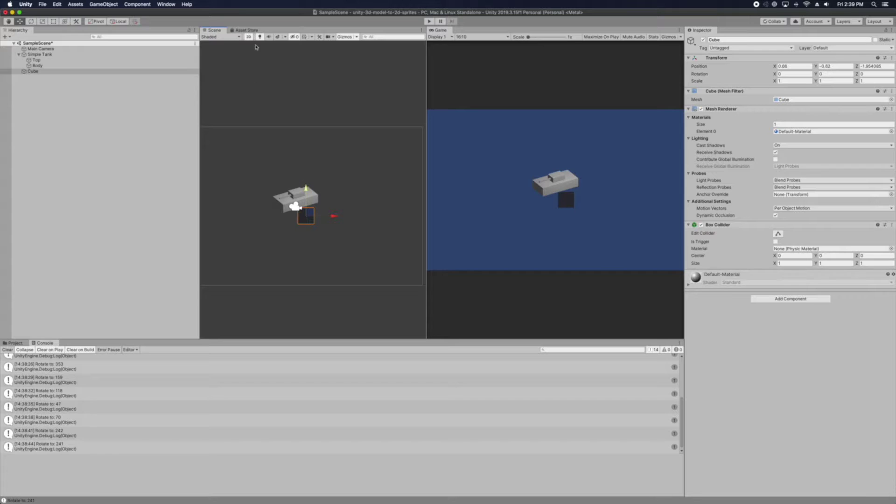
click(249, 37)
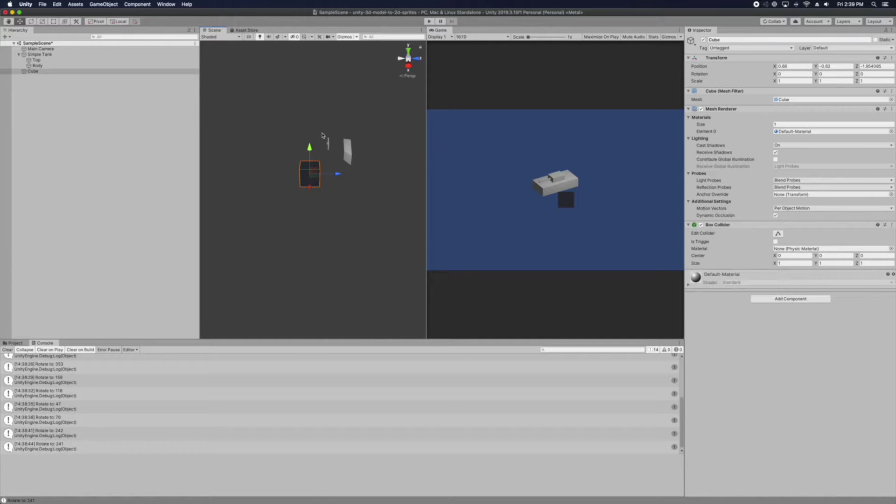
key(super+BackSpace)
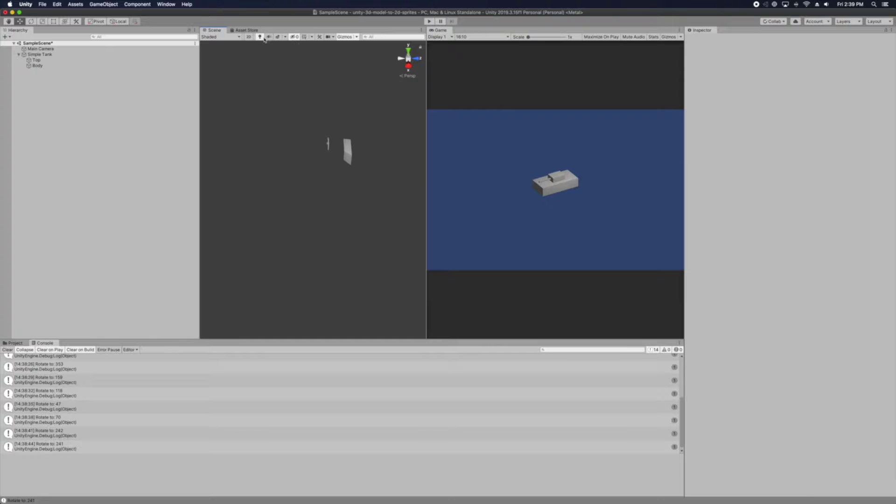
click(248, 37)
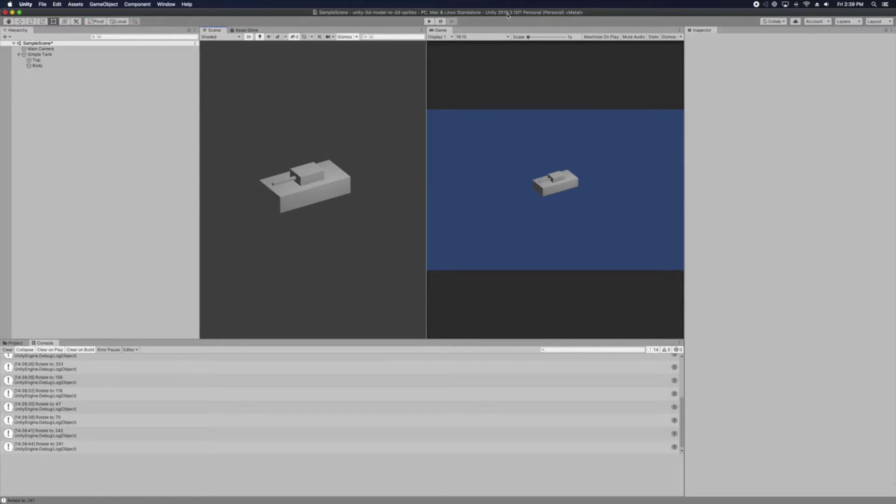
double_click(508, 15)
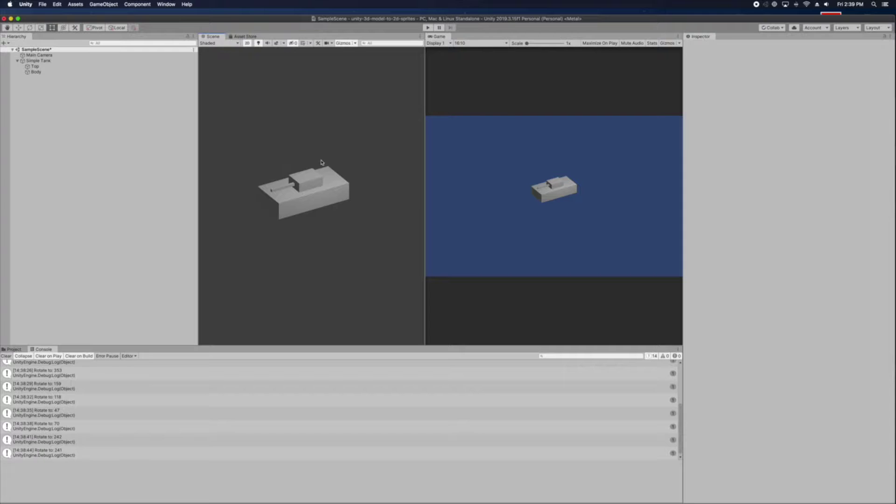
Step: Bring the simple-tank-top.blend Blender window forward, maximize it and orbit the turret model
drag(544, 26, 588, 26)
click(43, 191)
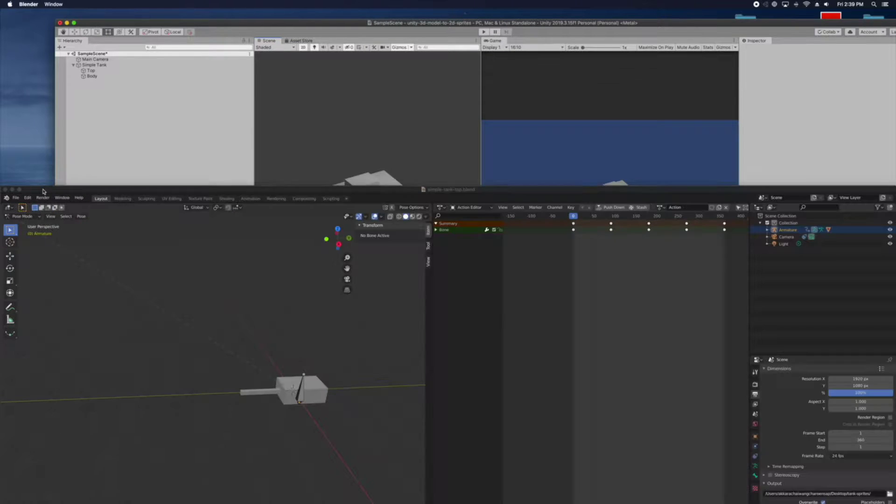
double_click(44, 192)
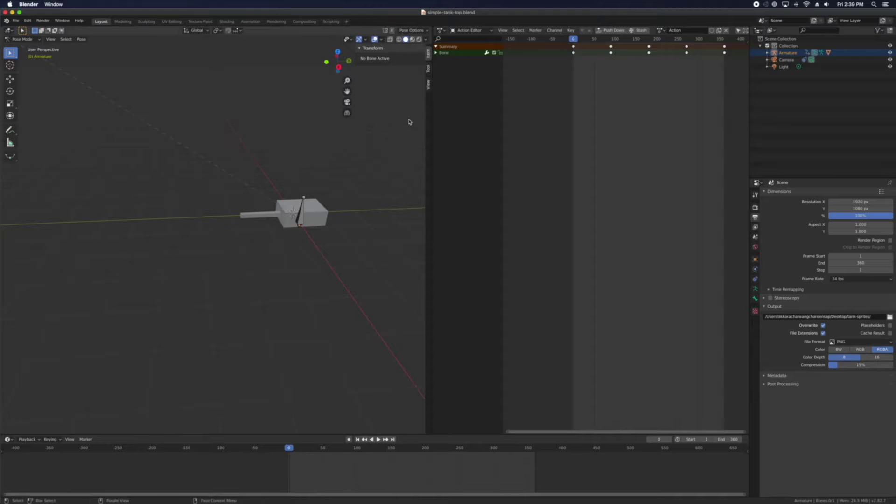
mouse_move(365, 169)
middle_down()
mouse_move(358, 174)
mouse_move(372, 173)
mouse_move(361, 185)
middle_up()
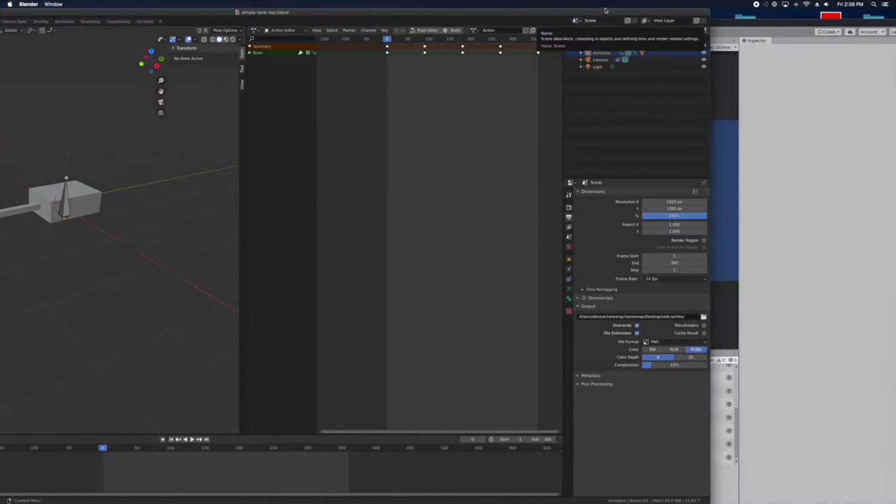
Step: Open simple-tank-body.blend from the simple-tank folder, discarding the unsaved turret file
double_click(765, 24)
click(615, 17)
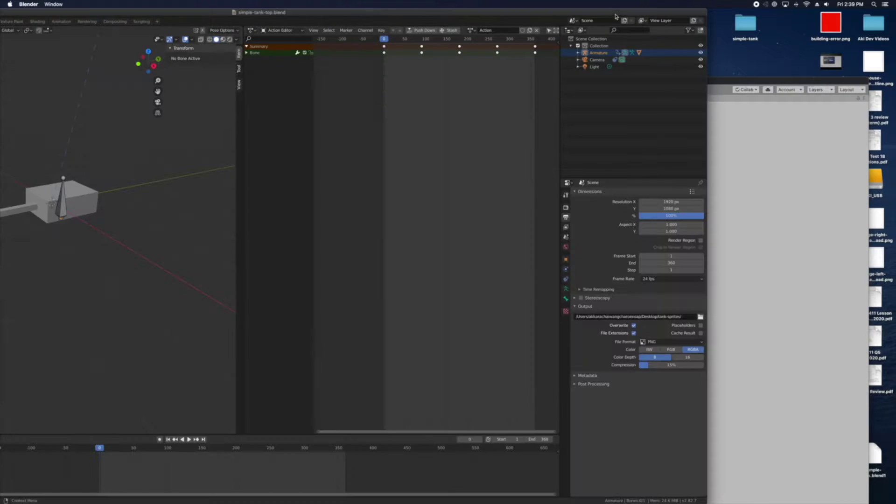
double_click(751, 26)
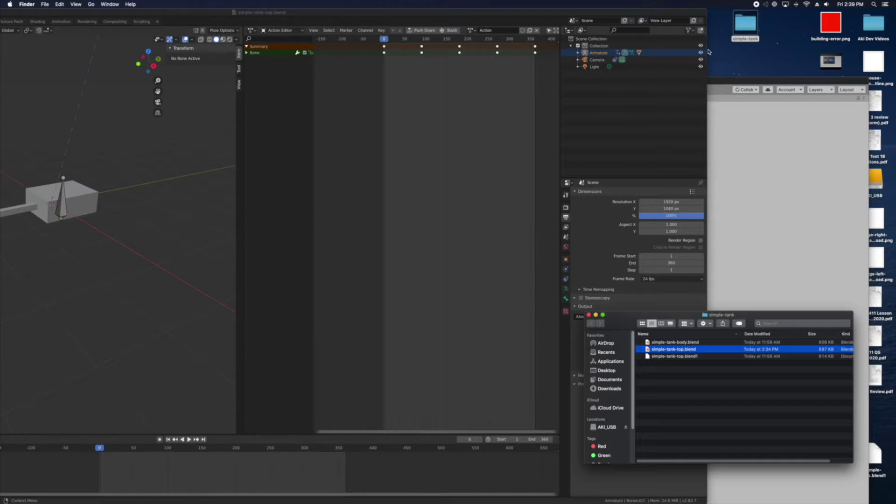
double_click(673, 342)
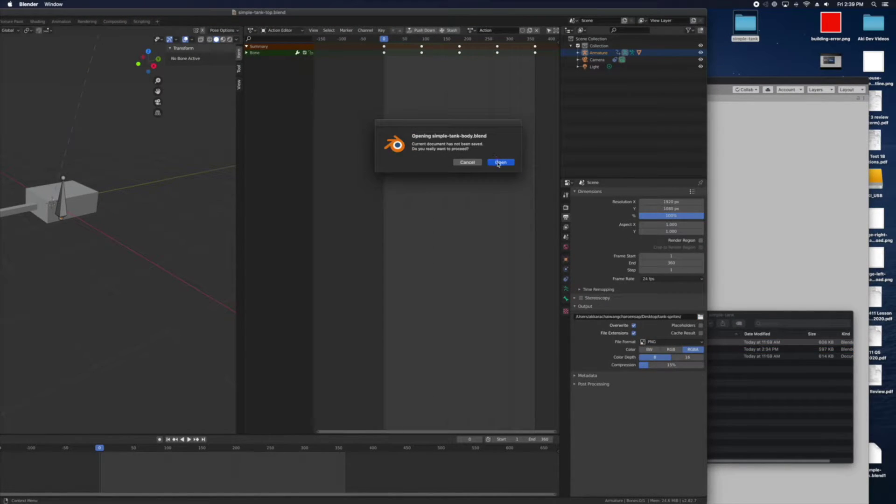
click(498, 163)
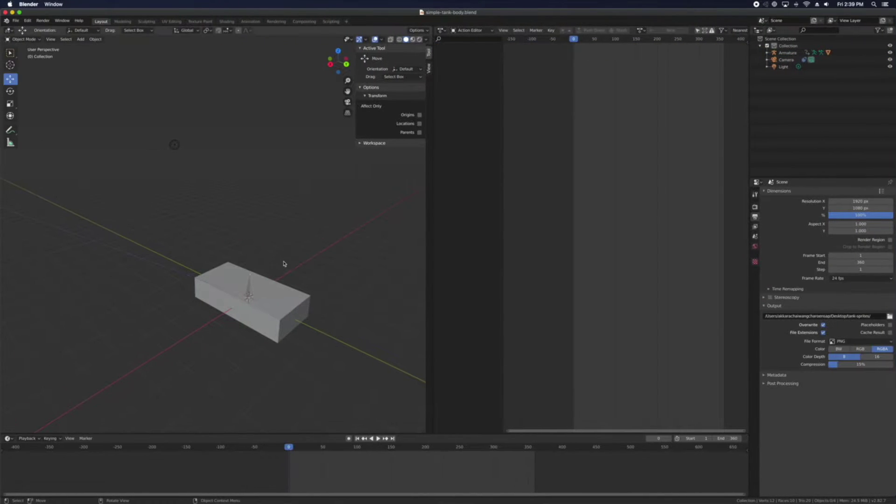
click(286, 290)
Step: Assign the existing Action to the Body box from the Action Editor's browse list
middle_drag(287, 291, 315, 211)
scroll(312, 251, down, 3)
scroll(290, 257, up, 4)
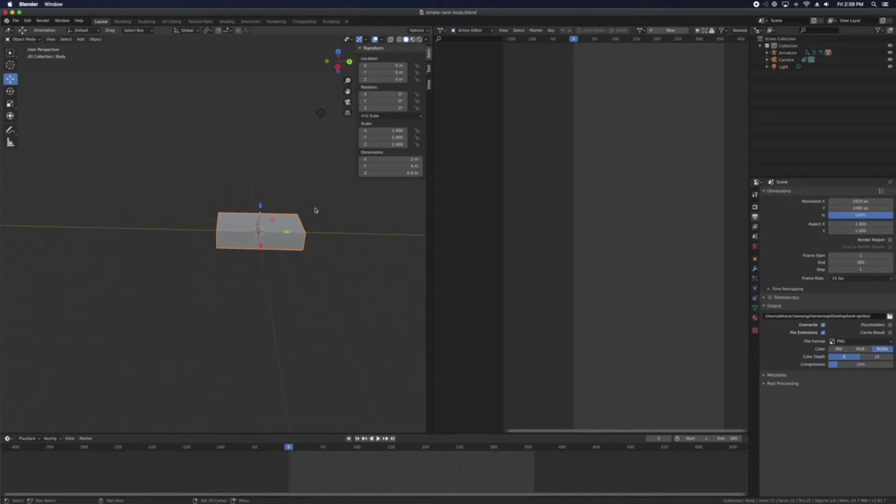
scroll(295, 229, up, 3)
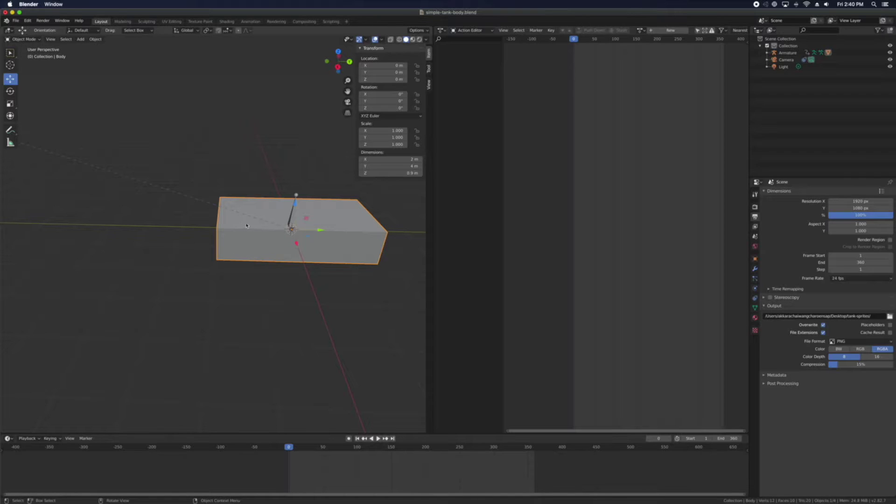
key(Tab)
key(Tab)
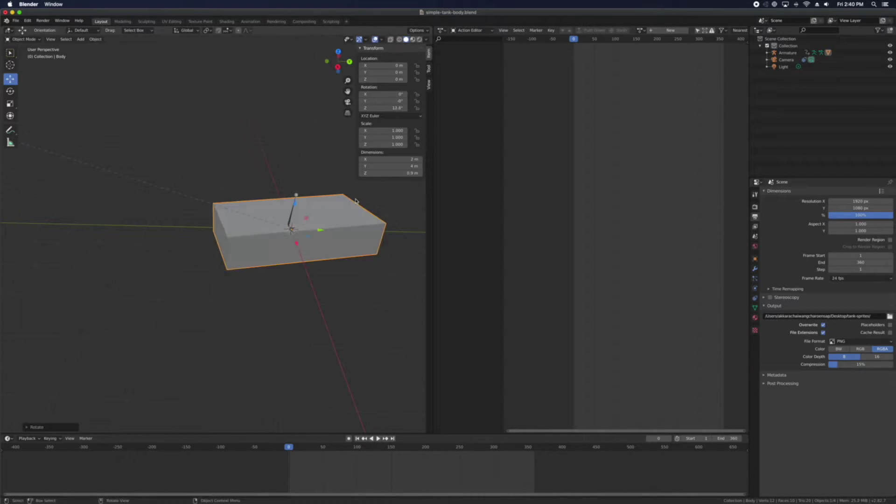
click(639, 31)
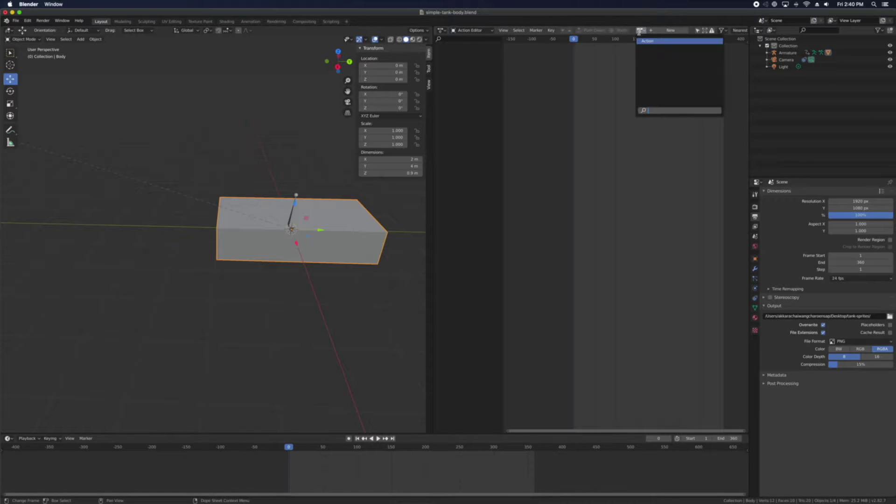
click(636, 32)
click(654, 47)
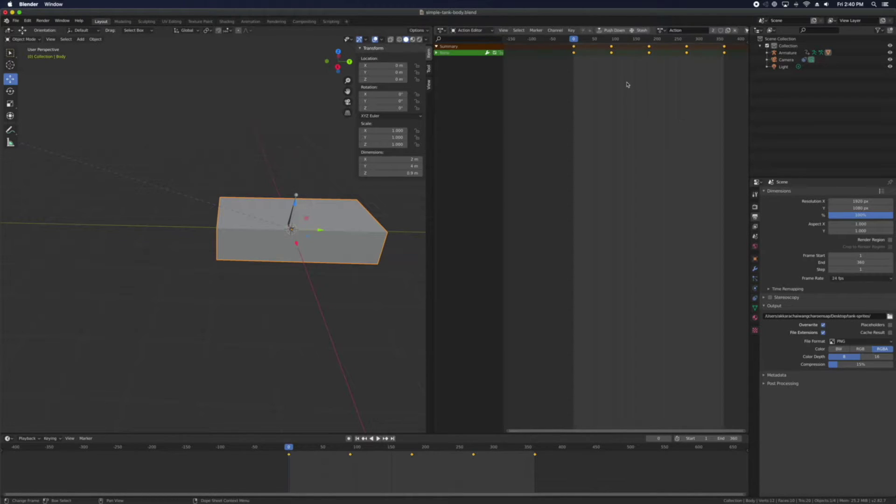
Step: Play and scrub the Body rotation to about frame 128, then stop back at frame 0
scroll(588, 79, down, 2)
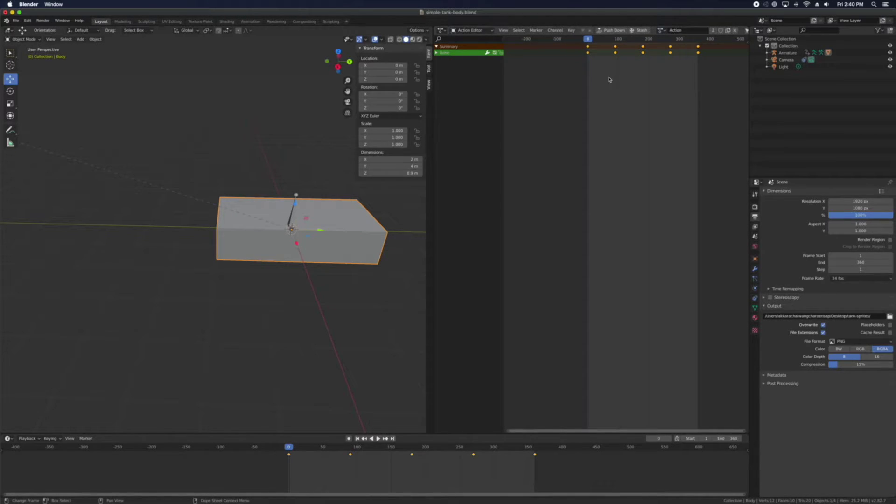
key(space)
drag(603, 40, 671, 38)
key(Escape)
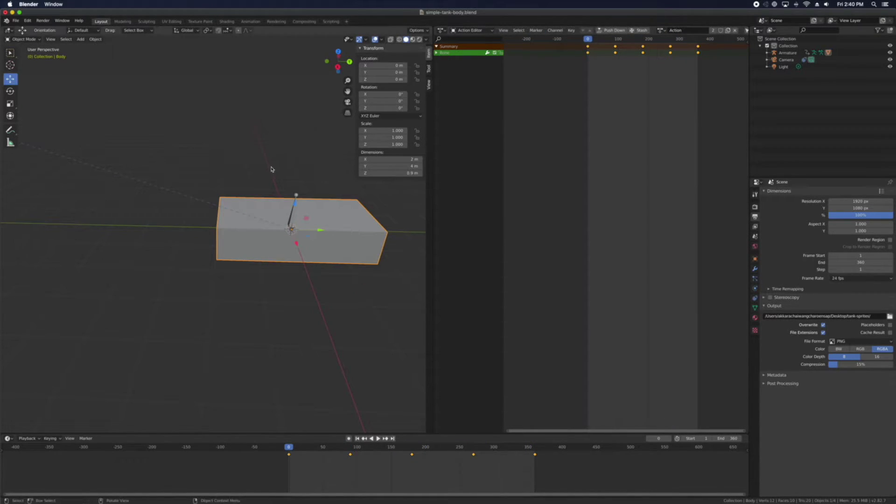
scroll(283, 184, up, 2)
scroll(318, 149, down, 3)
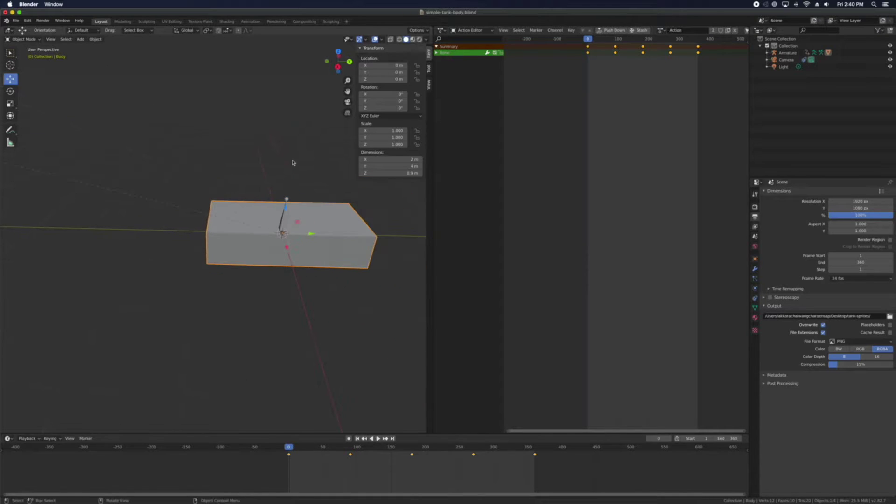
key(space)
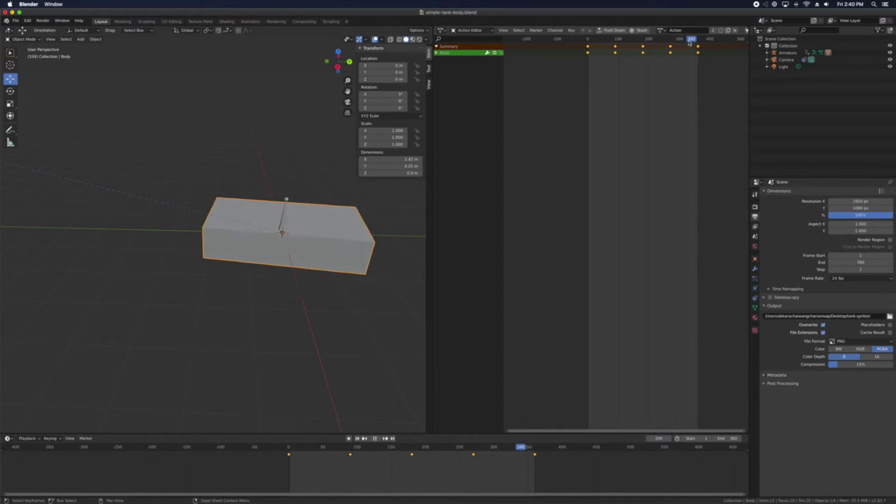
key(Escape)
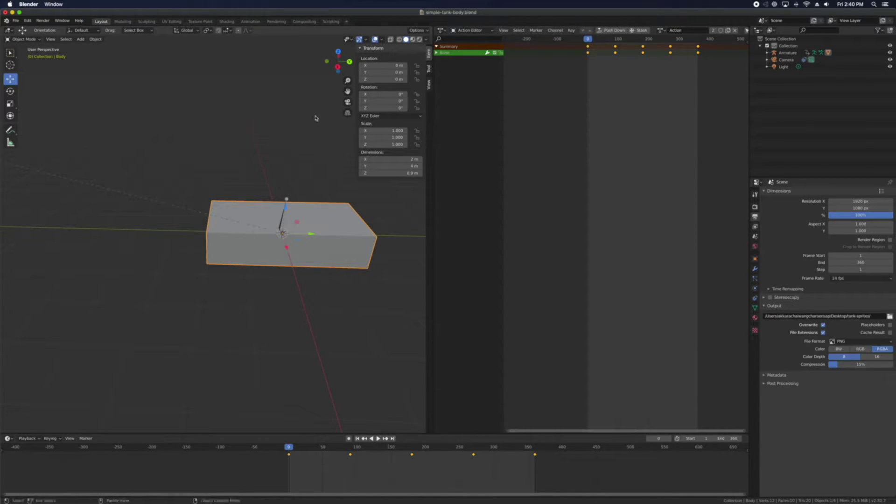
key(ctrl+F12)
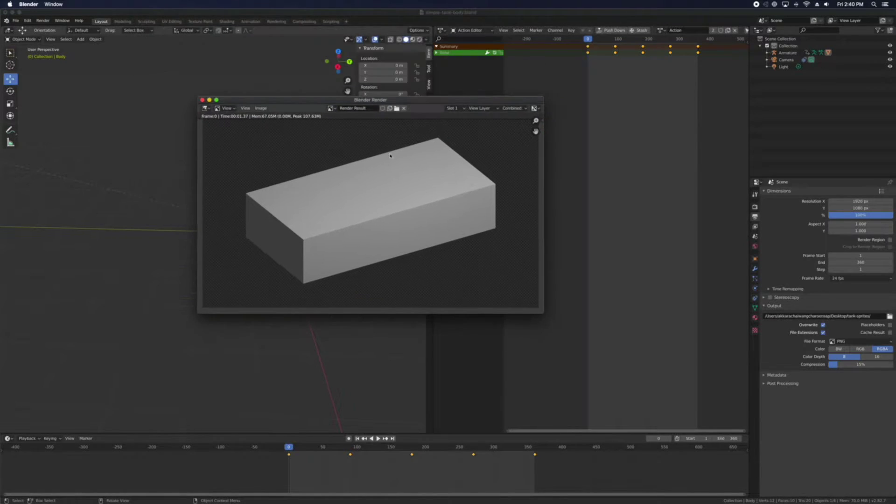
scroll(339, 203, down, 2)
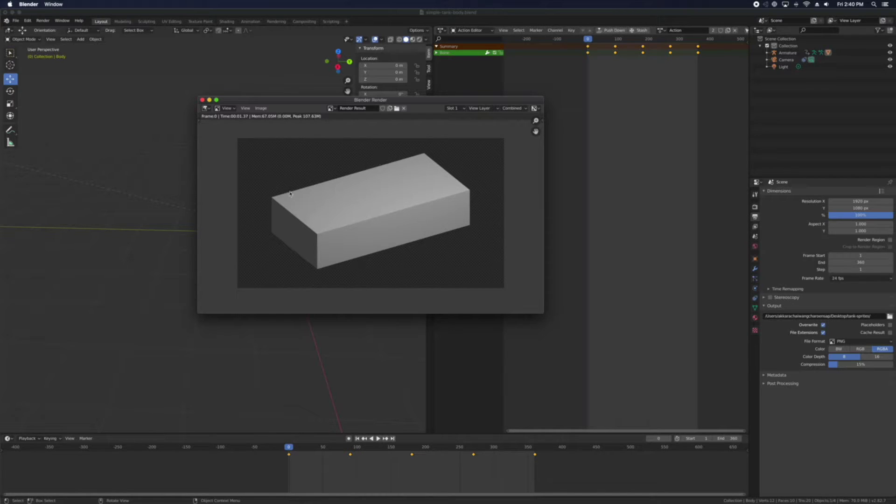
click(202, 99)
key(space)
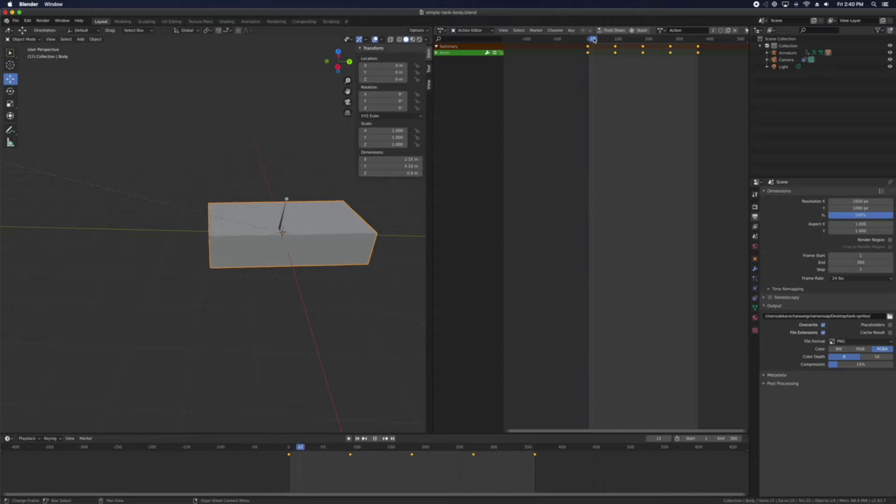
drag(602, 40, 666, 41)
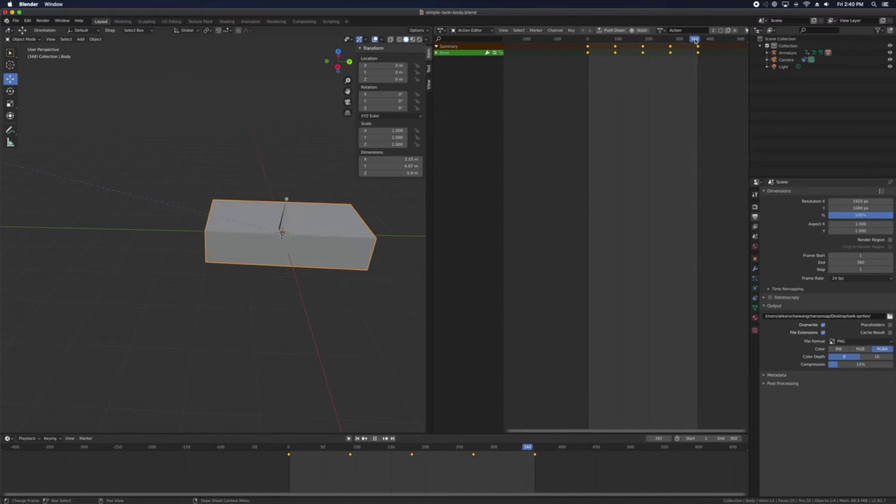
click(6, 13)
Step: Quit Blender without saving the body file and rearrange the Finder and Unity windows
click(396, 268)
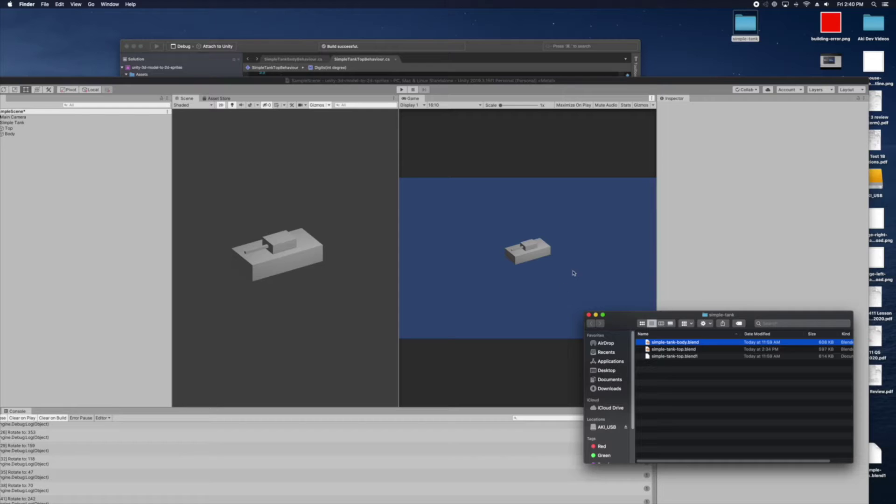
drag(620, 309, 571, 243)
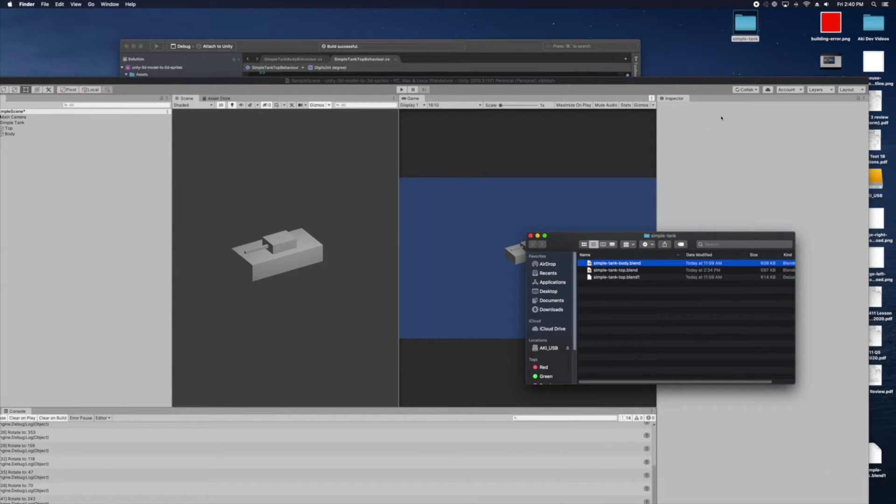
drag(728, 83, 578, 62)
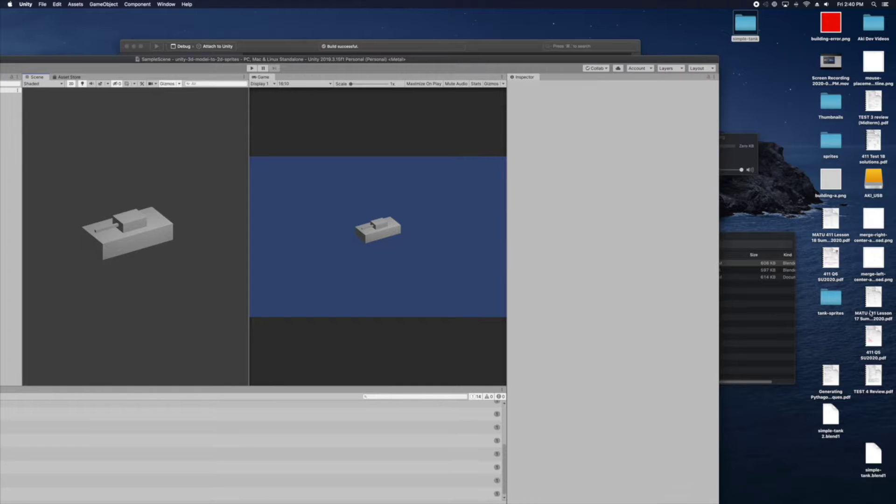
Step: Open the desktop tank-sprites folder and preview turret sprite 0003.png
click(836, 299)
double_click(837, 299)
drag(606, 254, 674, 232)
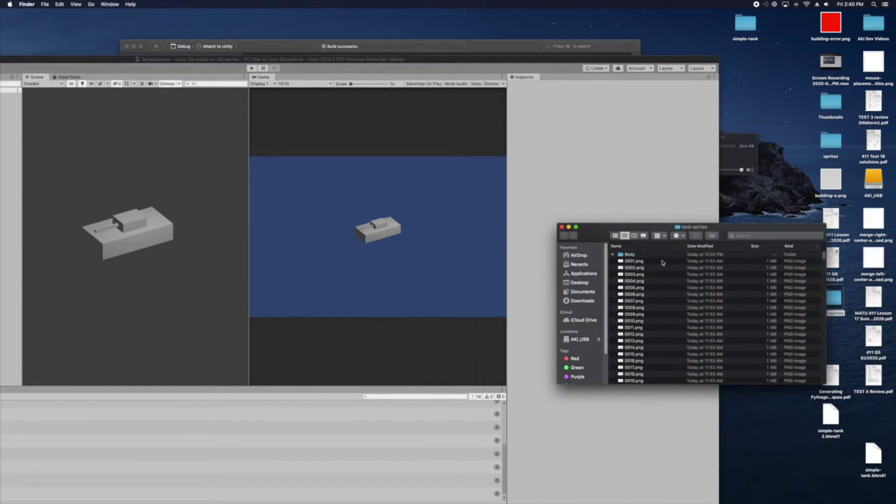
double_click(653, 274)
drag(366, 25, 564, 85)
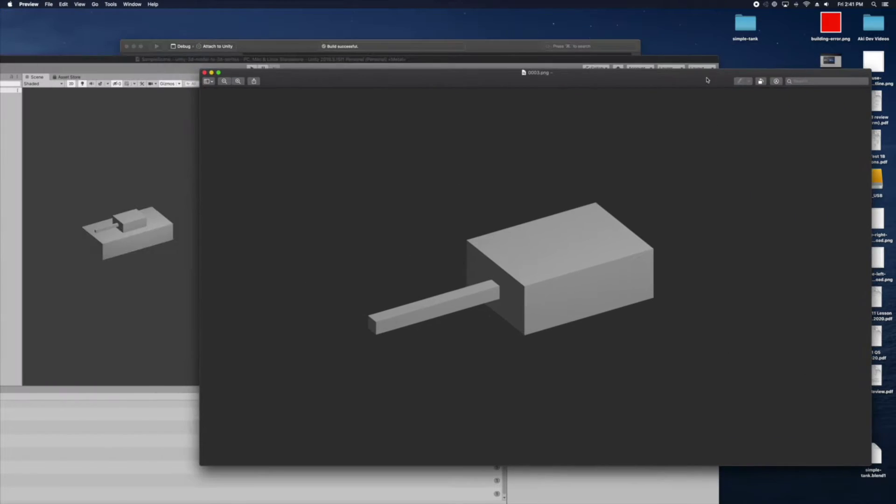
drag(869, 71, 656, 103)
Step: Preview body sprites 0001.png, 0037.png and one of the last frames from the Body folder
click(692, 275)
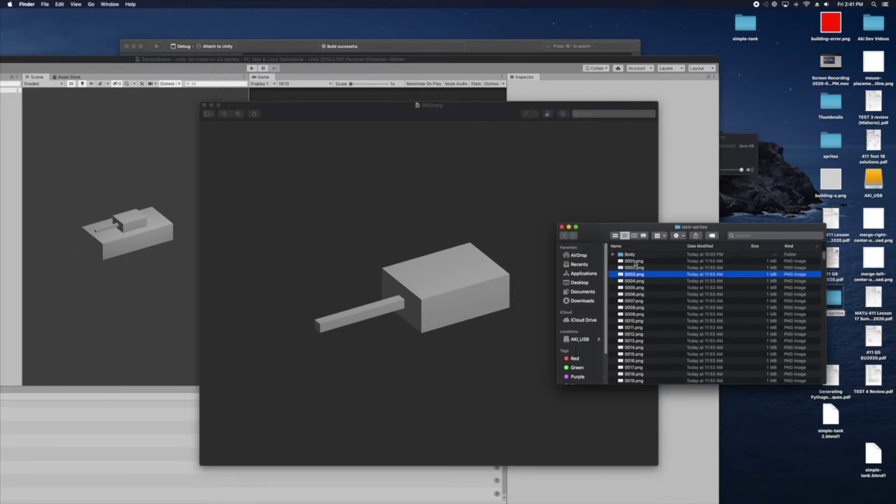
double_click(633, 254)
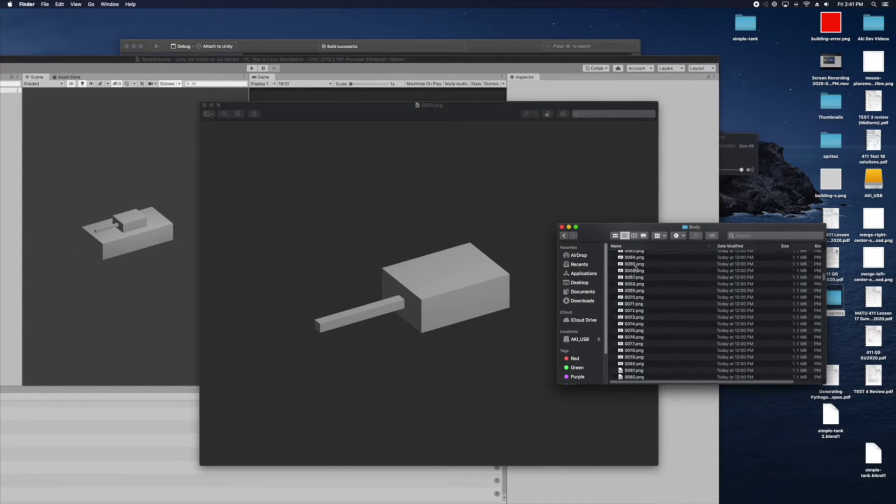
double_click(638, 254)
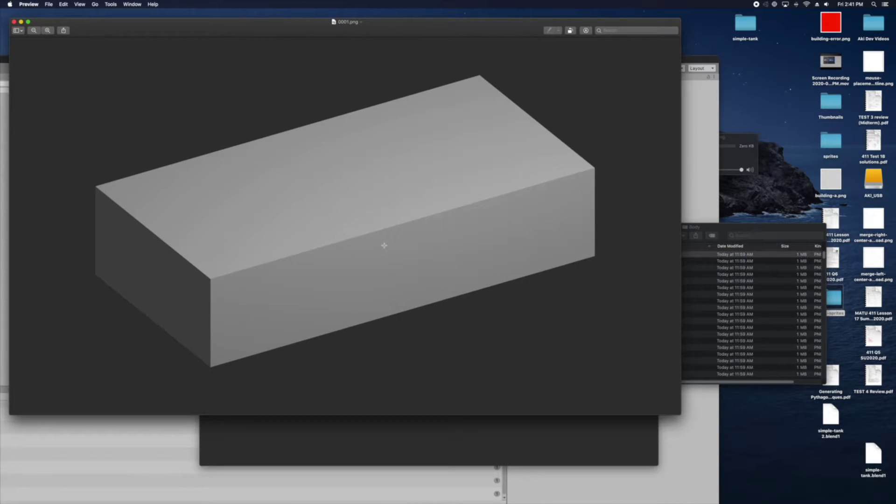
key(cmd+w)
click(672, 341)
scroll(651, 327, down, 3)
click(648, 340)
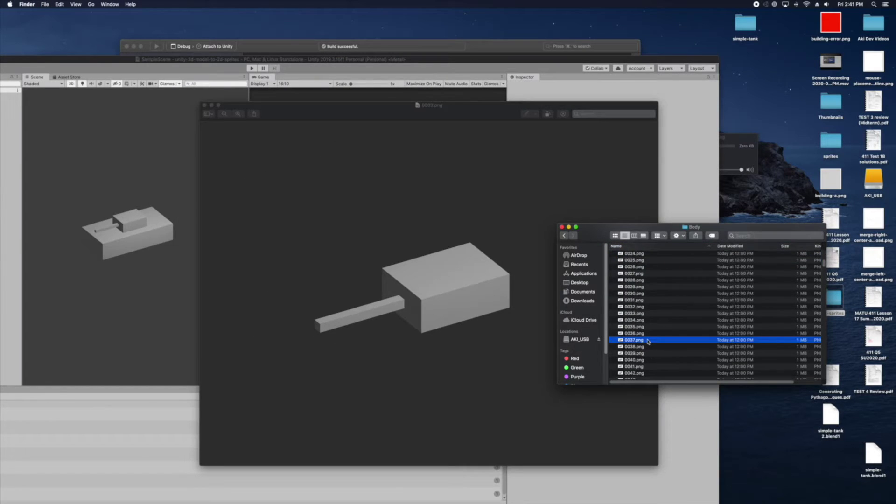
double_click(648, 341)
key(cmd+w)
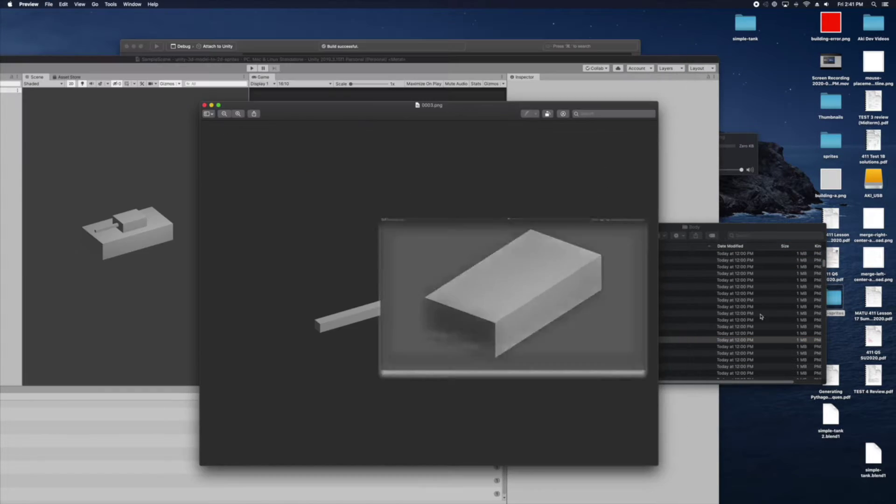
click(687, 293)
scroll(663, 327, down, 20)
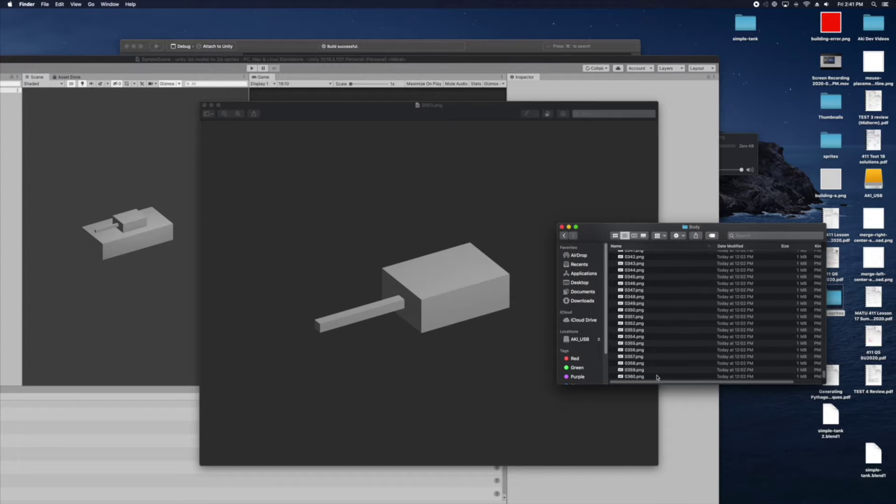
double_click(661, 370)
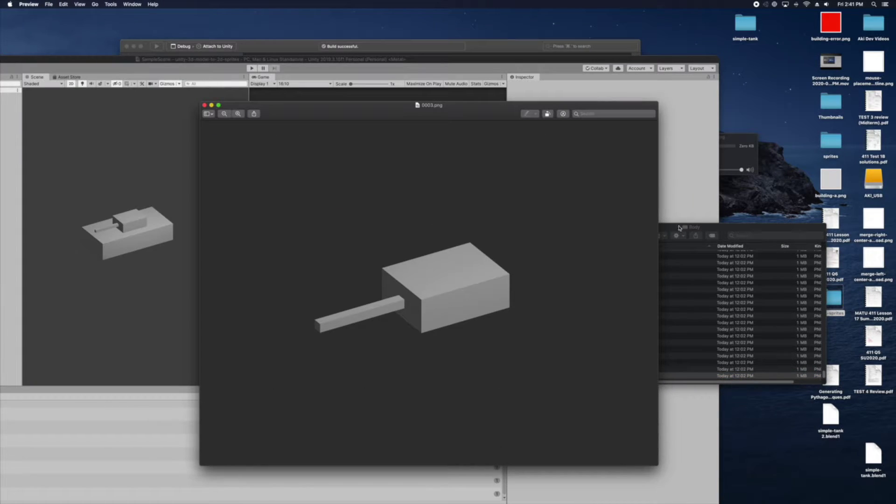
Step: Close the Body folder window and the tank image preview, returning to Unity
drag(680, 227, 728, 227)
click(611, 227)
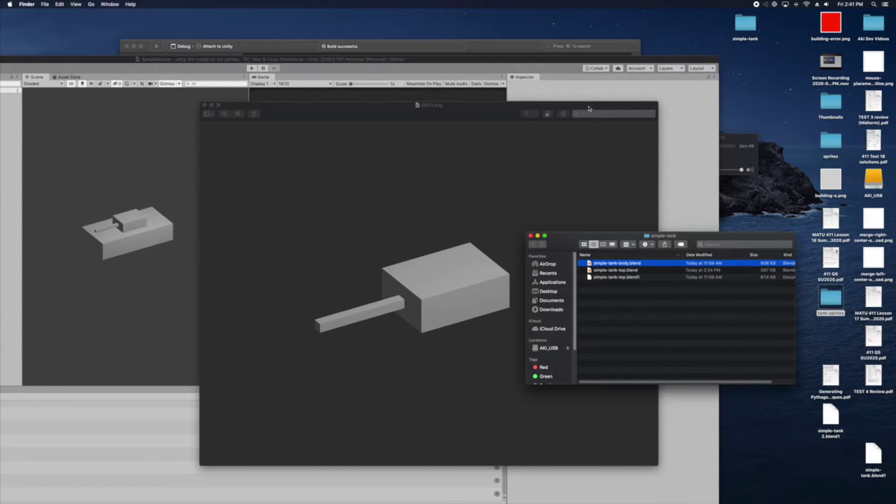
drag(589, 109, 857, 224)
key(super+w)
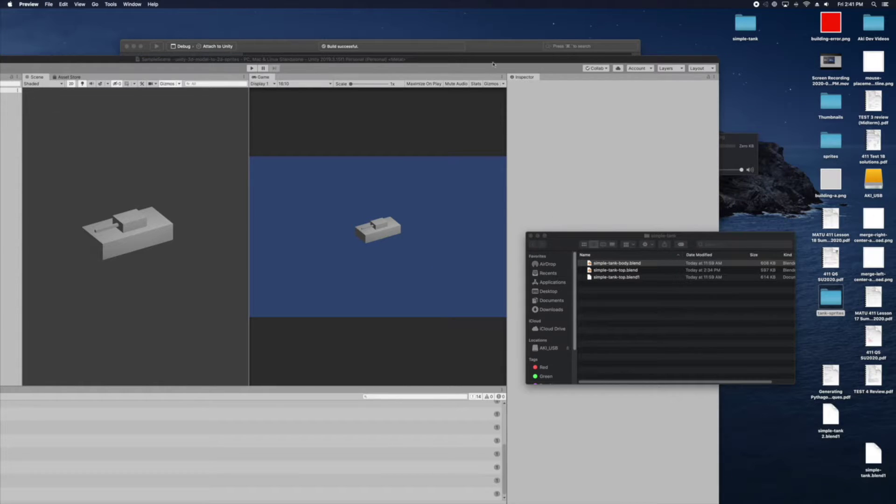
double_click(494, 61)
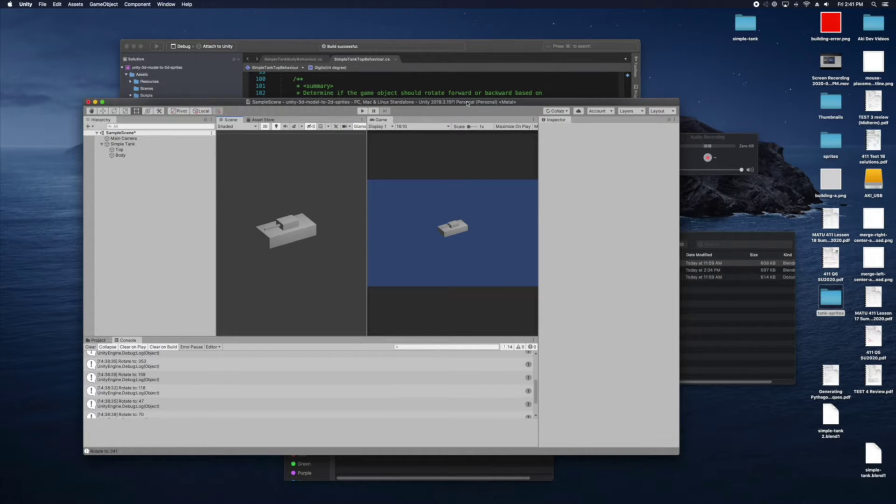
Step: Maximize Unity and browse the Project's Sprites > Simple Tank folder
double_click(467, 102)
click(15, 343)
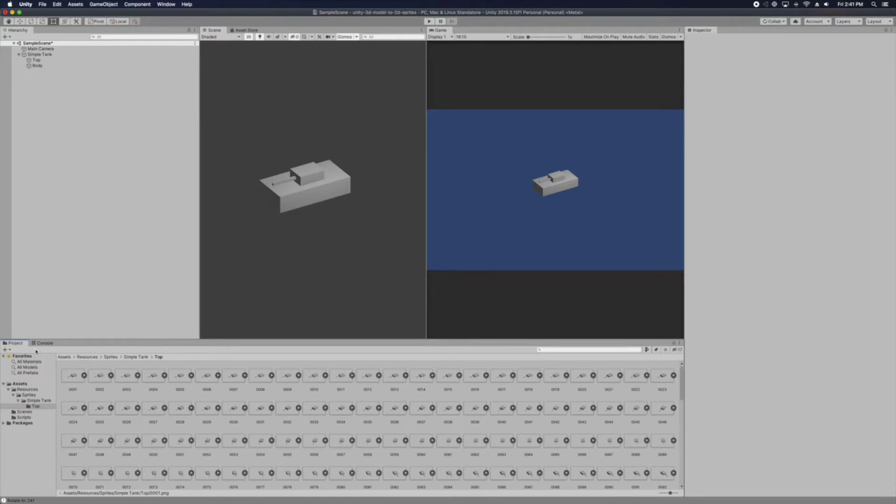
click(30, 396)
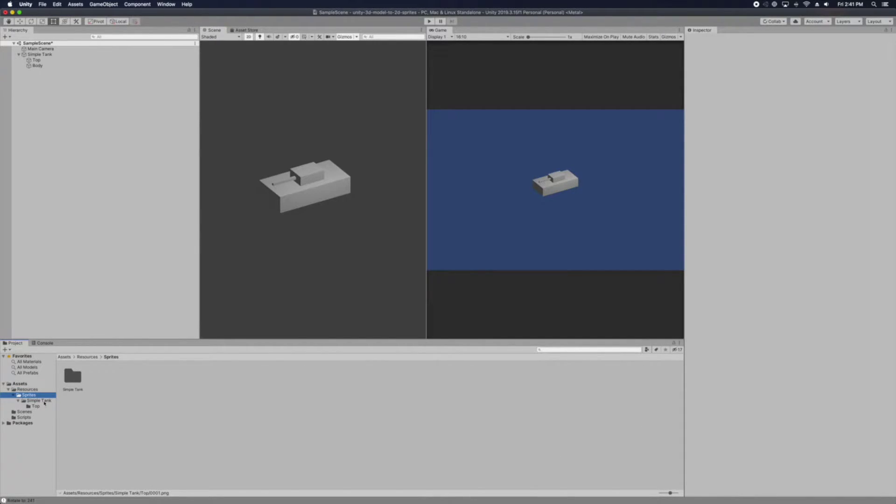
click(40, 401)
drag(681, 384, 685, 488)
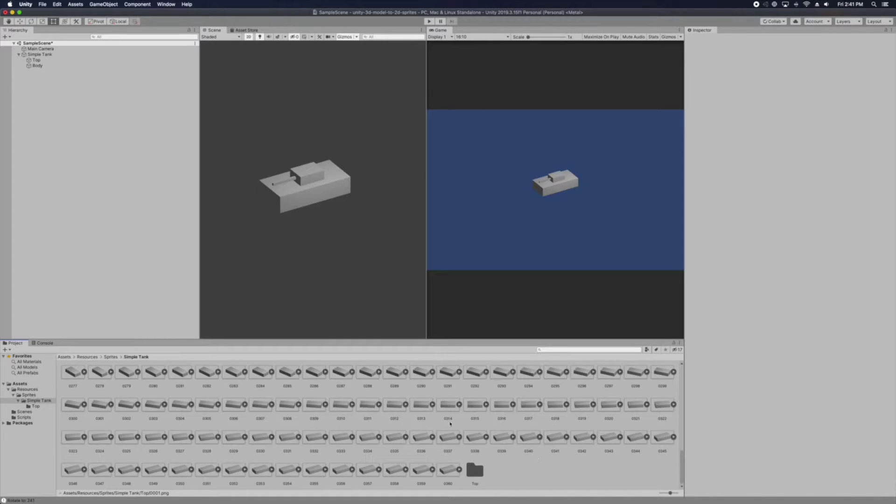
scroll(451, 423, up, 15)
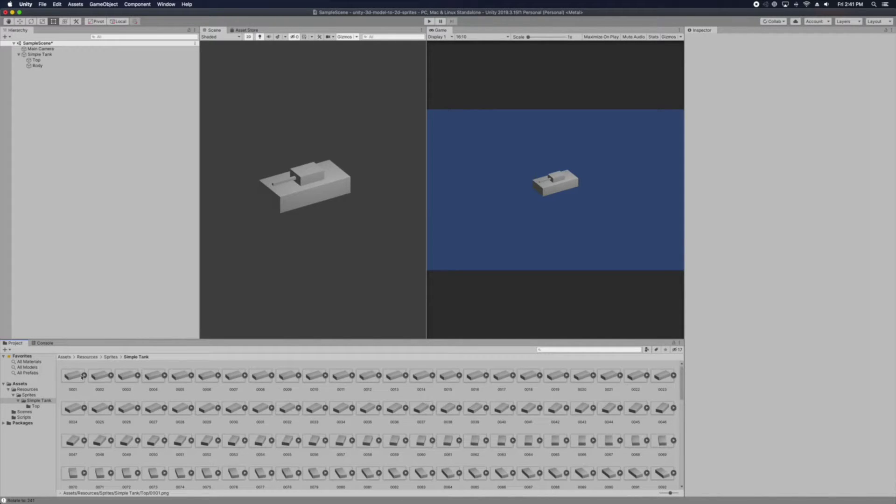
Step: Step through the body sprite frames from 0001 to 0164
click(83, 376)
key(Right)
key(Right)
key(Right)
key(Right)
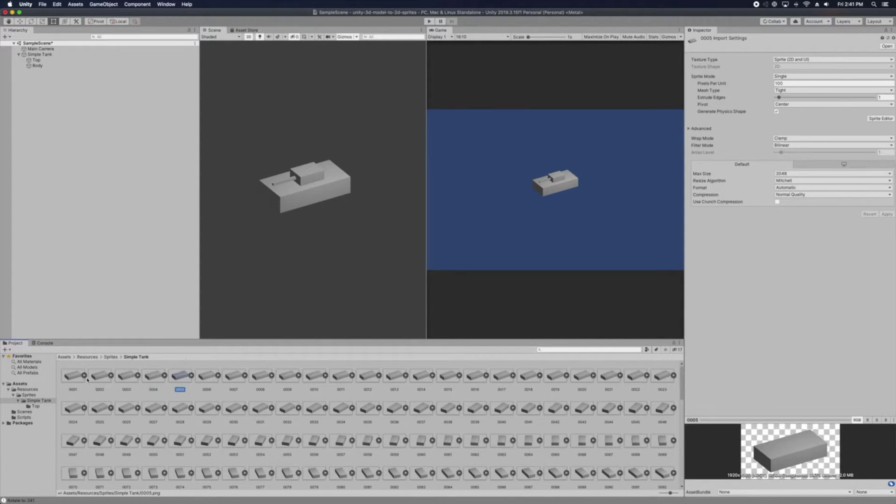
key(Right)
key(Right)
key(Right)
key(Right)
key(Right)
key(Right)
key(Right)
key(Right)
key(Right)
key(Right)
key(Right)
key(Right)
key(Right)
key(Right)
key(Right)
key(Right)
key(Right)
key(Right)
key(Right)
key(Right)
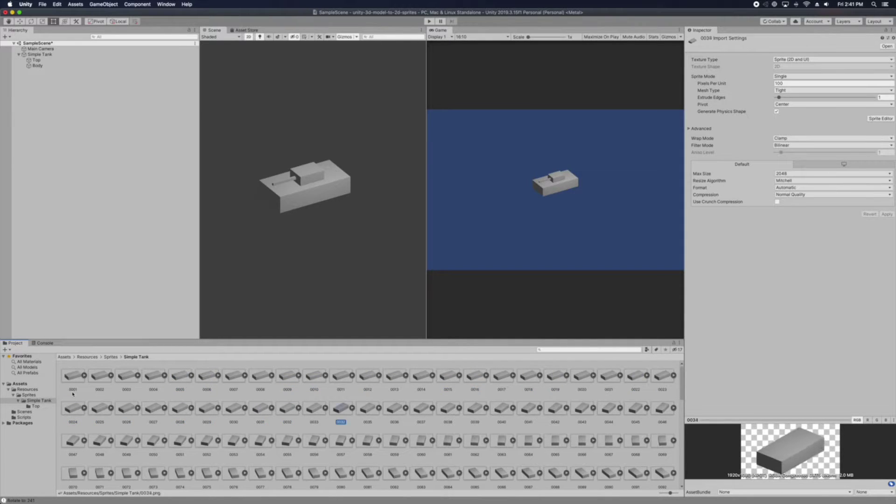
key(Right)
key(Right)
key(Right)
key(Right)
key(Right)
key(Right)
key(Right)
key(Right)
key(Right)
key(Right)
key(Right)
key(Right)
key(Right)
key(Right)
key(Right)
key(Right)
key(Right)
key(Right)
key(Right)
key(Right)
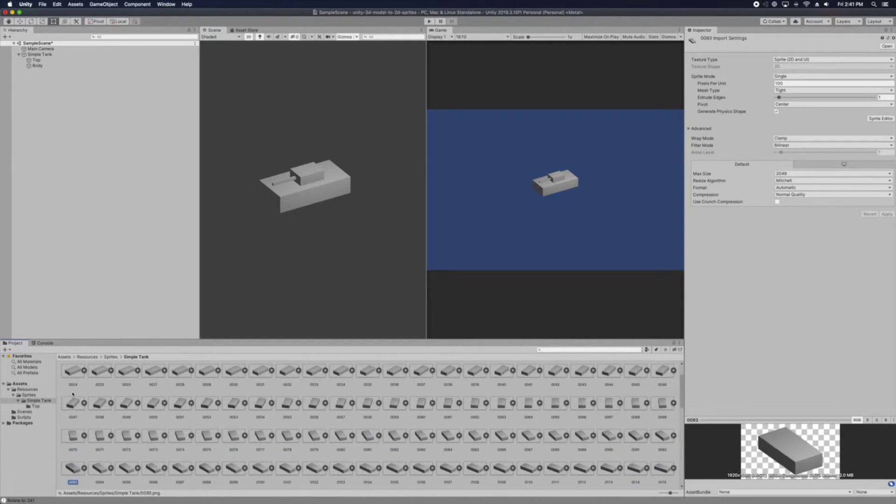
key(Right)
key(Right)
key(Right)
key(Right)
key(Right)
key(Right)
key(Right)
key(Right)
key(Right)
key(Right)
key(Right)
key(Right)
key(Right)
key(Right)
key(Right)
key(Right)
key(Right)
key(Right)
key(Right)
key(Right)
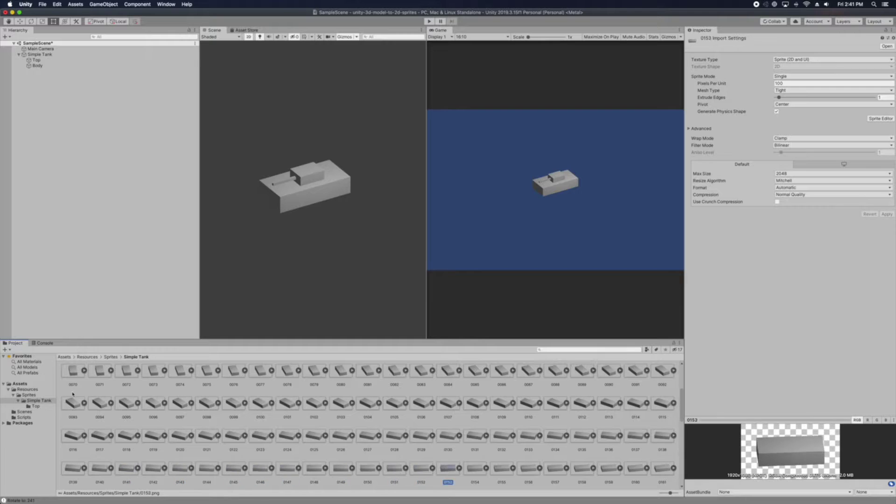
scroll(191, 382, down, 8)
Step: Step through the Top turret frames from 0277 to 0359 and back to 0300
double_click(476, 470)
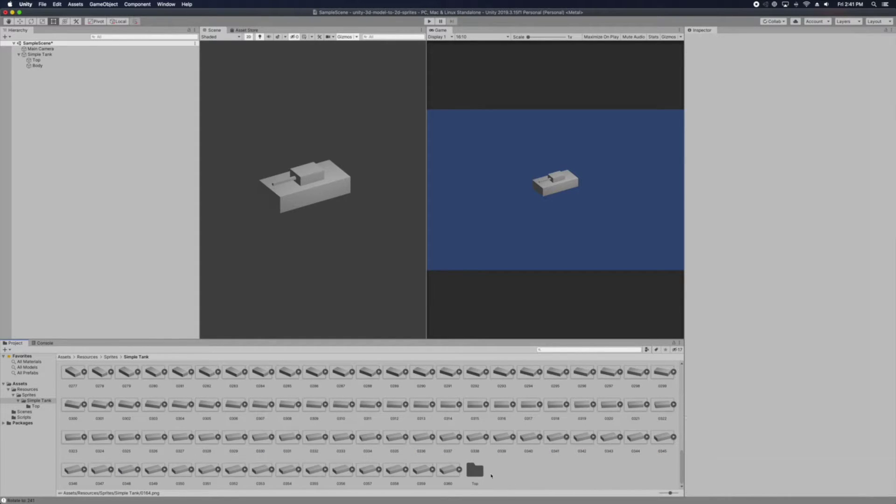
click(80, 376)
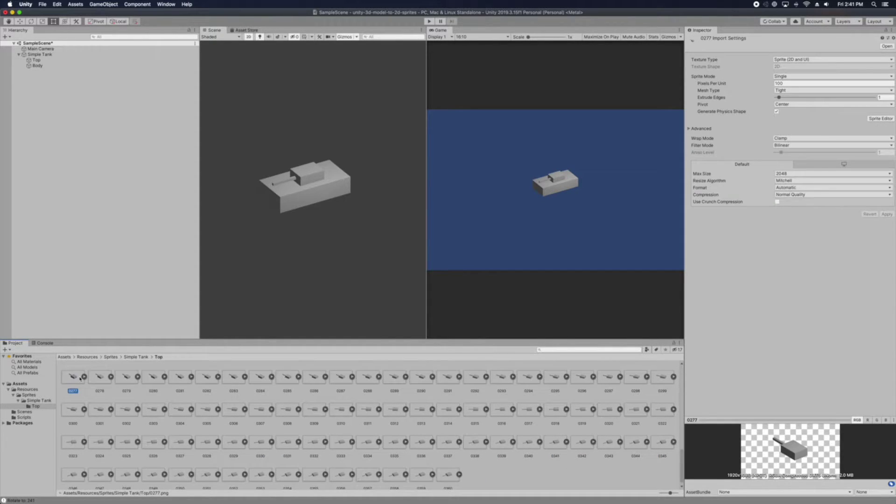
key(Right)
key(Right)
key(Right)
key(Right)
key(Right)
key(Right)
key(Right)
key(Right)
key(Right)
key(Right)
key(Right)
key(Right)
key(Right)
key(Right)
key(Right)
key(Right)
key(Right)
key(Right)
key(Right)
key(Right)
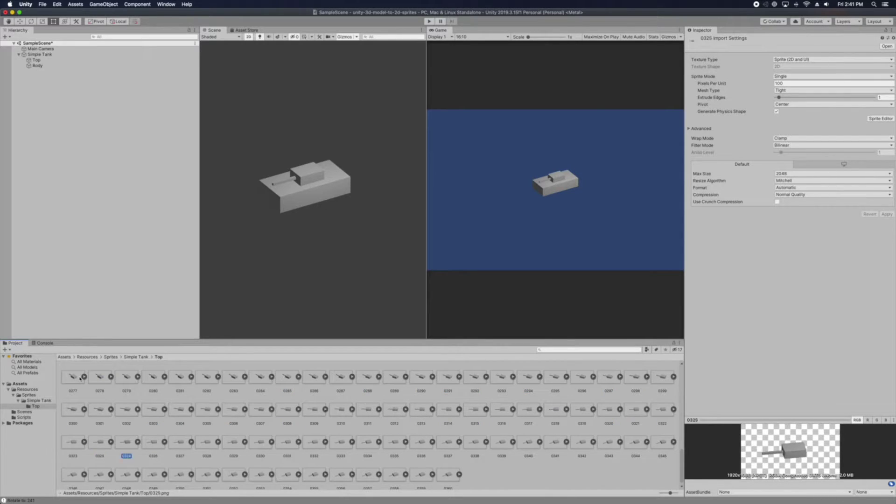
key(Right)
key(Right)
key(Right)
key(Right)
key(Right)
key(Right)
key(Right)
key(Right)
key(Right)
key(Right)
key(Right)
key(Right)
key(Right)
key(Right)
key(Right)
key(Right)
key(Right)
key(Right)
key(Right)
key(Right)
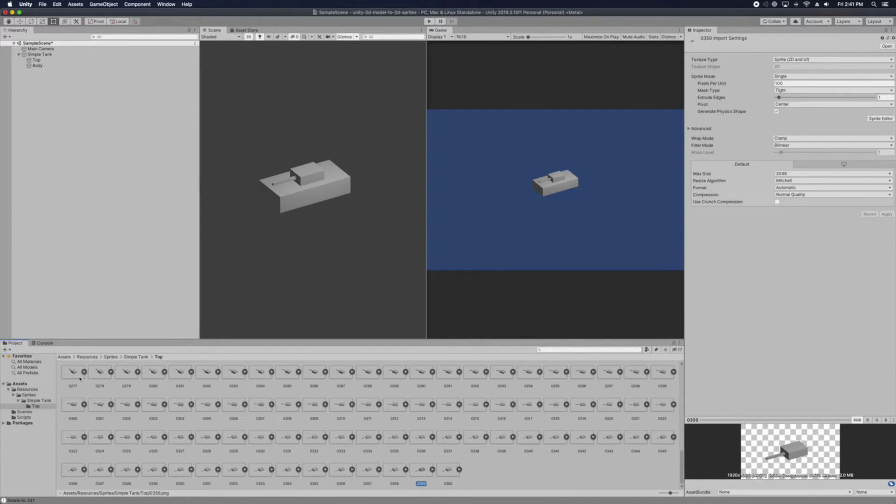
key(Left)
key(Left)
key(Left)
key(Left)
key(Left)
key(Left)
key(Left)
key(Left)
key(Left)
key(Left)
key(Left)
key(Left)
key(Left)
key(Left)
key(Left)
key(Left)
key(Left)
key(Left)
key(Left)
key(Left)
key(Left)
key(Left)
key(Left)
key(Left)
key(Left)
key(Left)
key(Left)
key(Left)
key(Left)
key(Left)
key(Left)
key(Left)
key(Left)
key(Left)
key(Left)
key(Left)
key(Left)
key(Left)
key(Left)
key(Left)
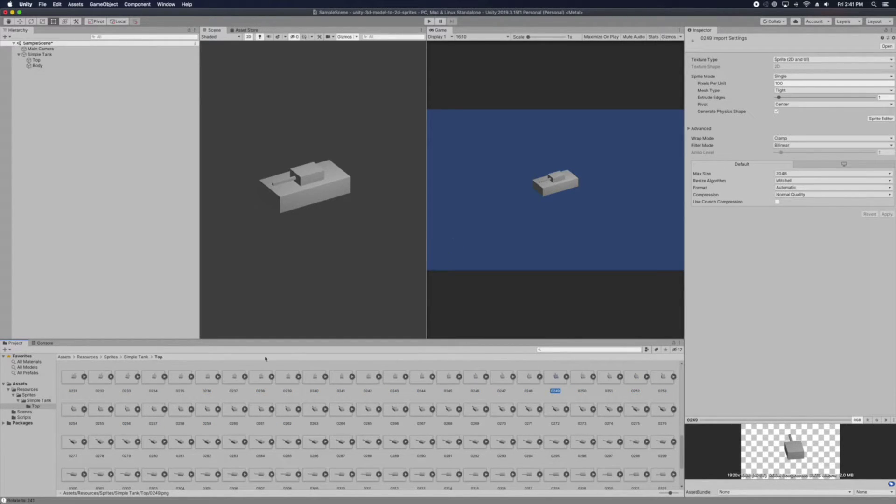
Step: Inspect both tank behaviour scripts, then open SimpleTankBodyBehaviour in the code editor
click(25, 417)
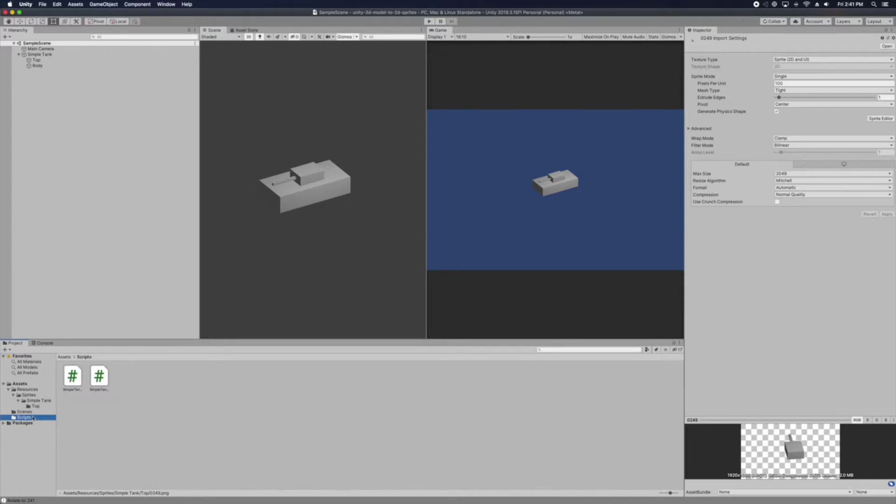
click(76, 382)
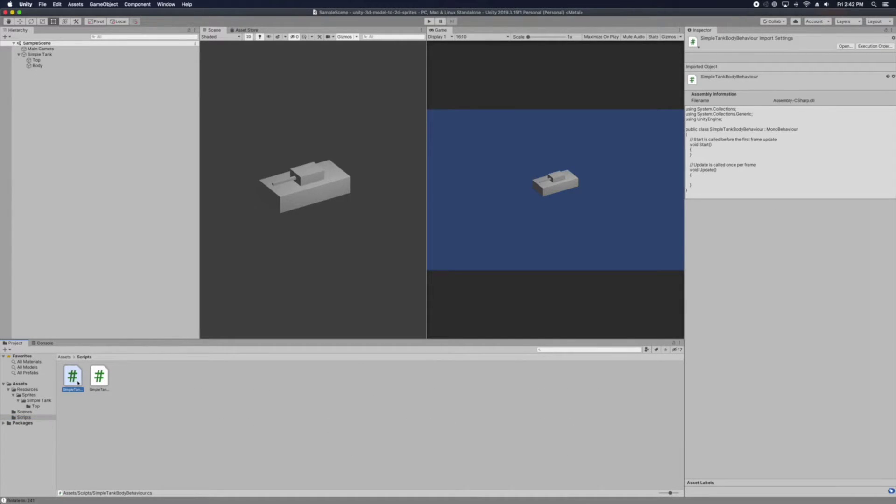
click(99, 378)
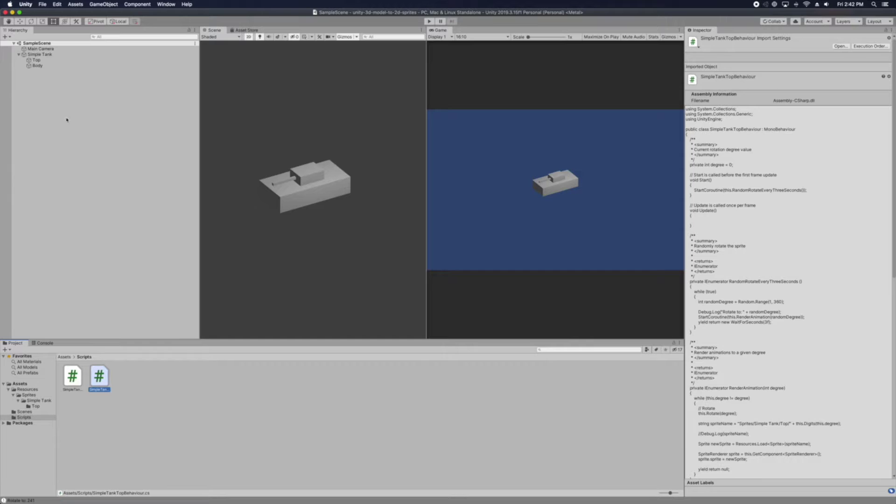
click(63, 67)
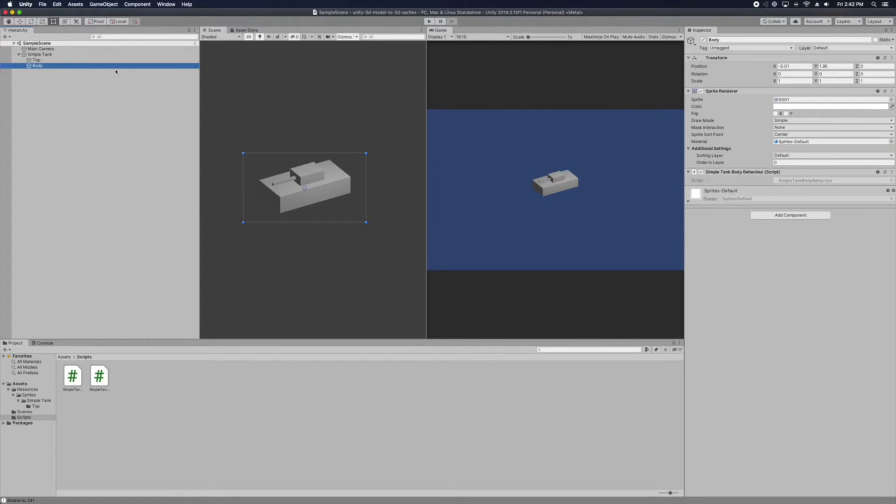
click(107, 371)
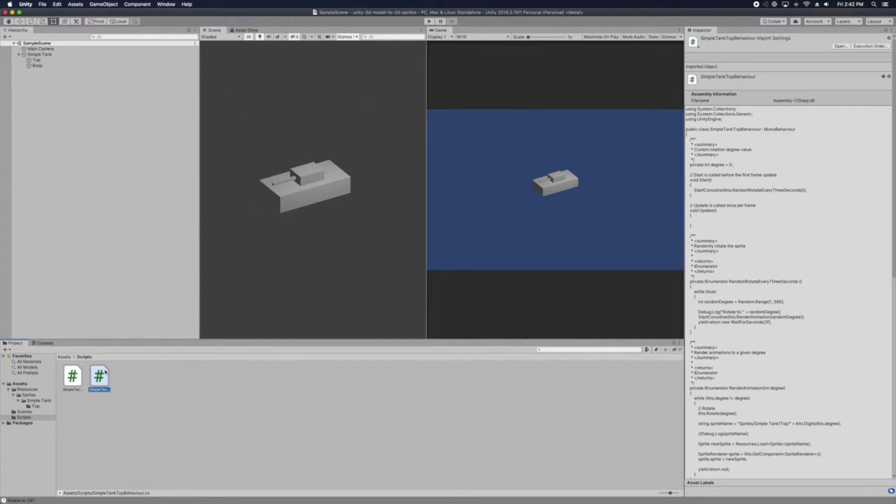
double_click(73, 377)
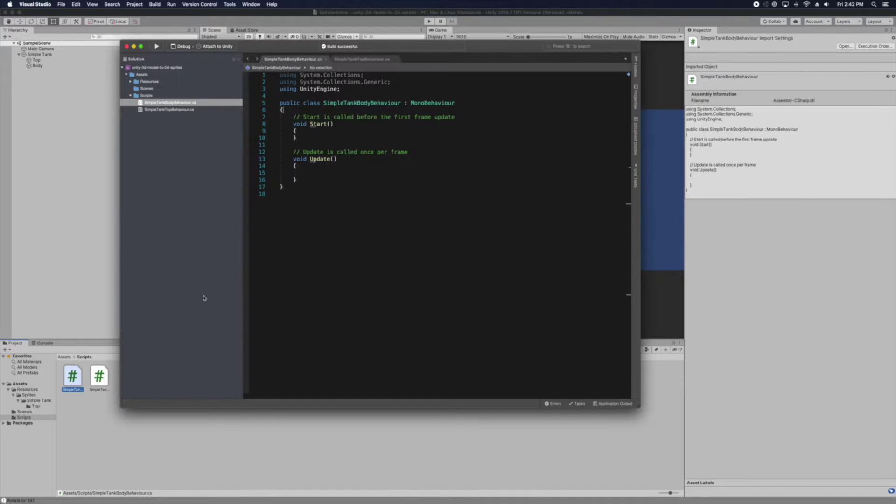
Step: Switch to SimpleTankTopBehaviour.cs and review its degree field declarations on lines 7–12
key(super+a)
click(358, 137)
click(368, 61)
scroll(375, 211, up, 15)
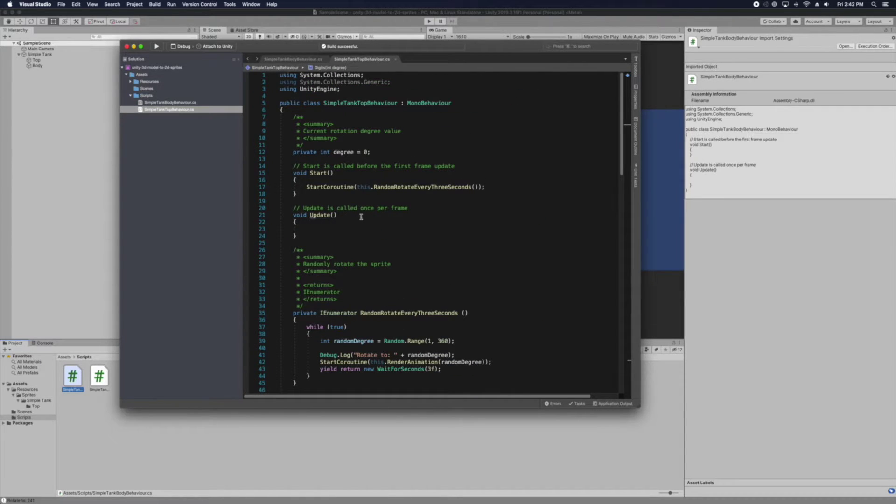
drag(396, 152, 279, 117)
click(333, 135)
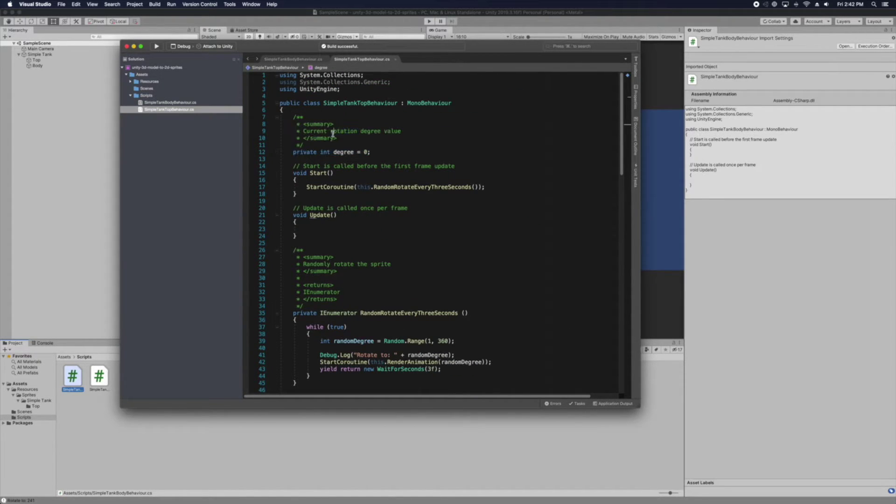
drag(374, 152, 278, 121)
click(380, 152)
drag(392, 152, 275, 116)
click(346, 138)
Step: Review the RandomRotateEveryThreeSeconds() coroutine call in Start() on line 17
click(446, 173)
triple_click(500, 188)
click(415, 188)
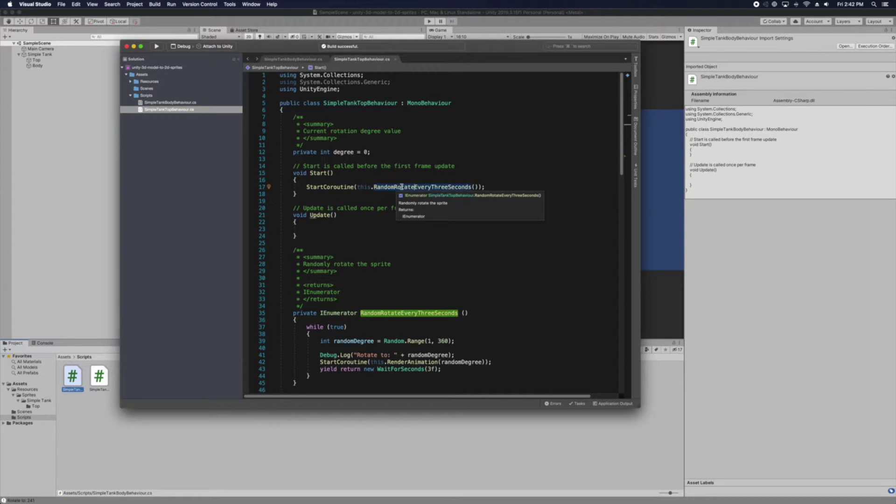
double_click(416, 187)
key(shift+Right)
key(shift+Right)
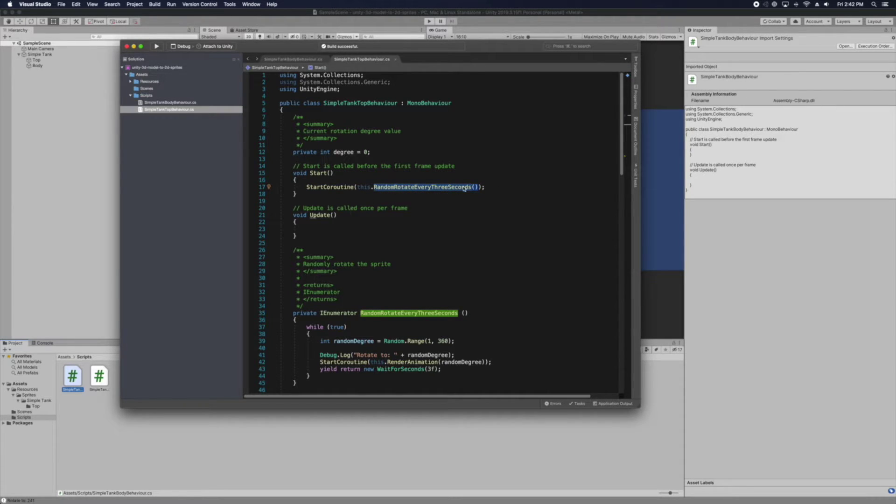
scroll(441, 243, down, 3)
click(441, 243)
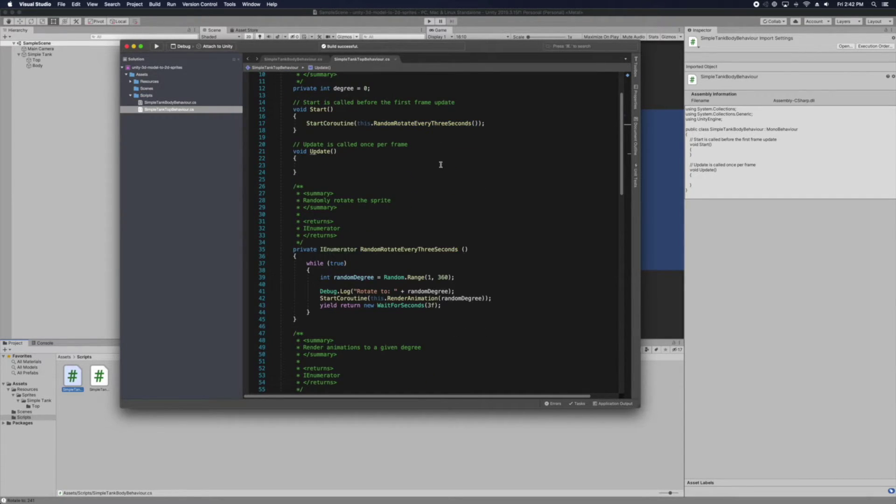
Step: Review the randomDegree uses and the RenderAnimation coroutine call on lines 41–42
drag(408, 291, 483, 299)
scroll(424, 301, down, 1)
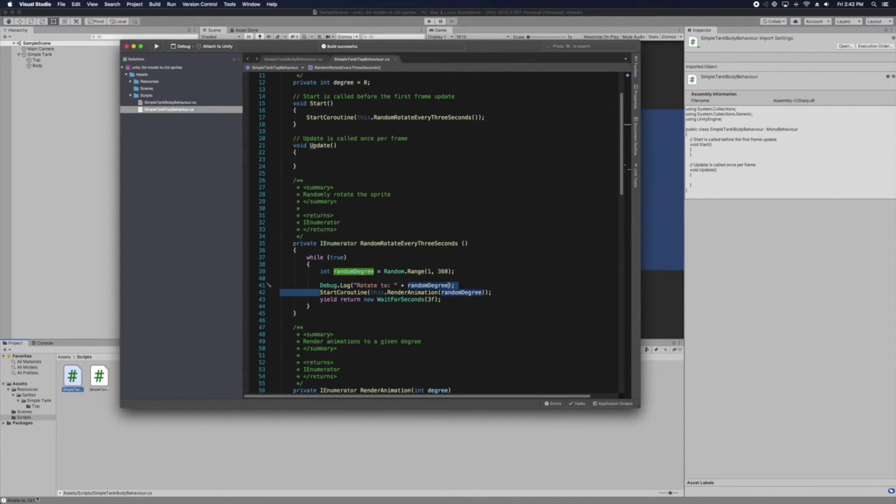
click(328, 321)
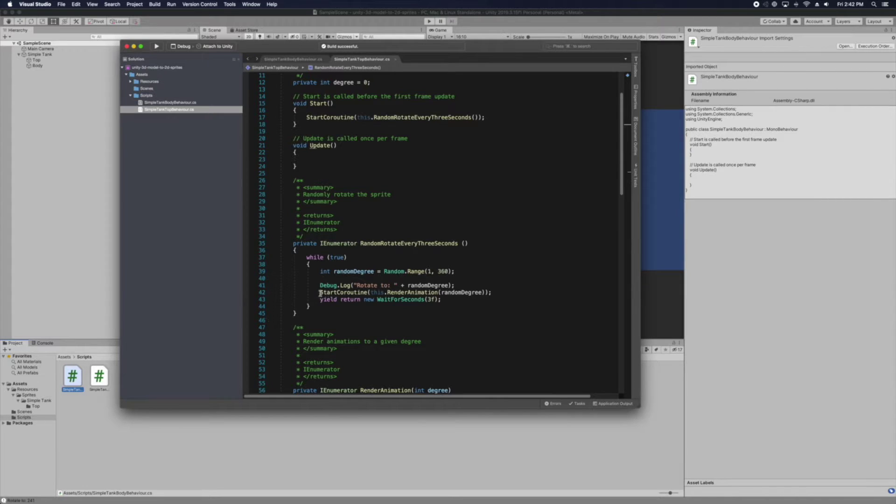
drag(320, 293, 493, 293)
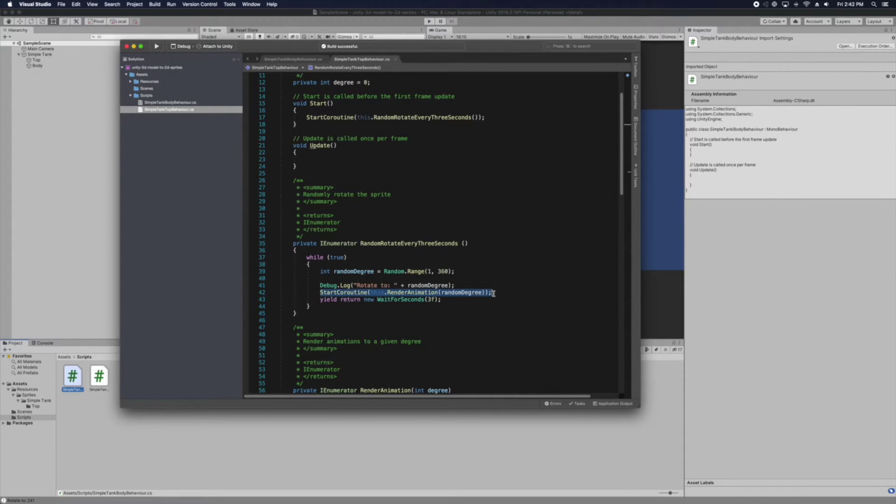
click(418, 294)
scroll(420, 293, down, 2)
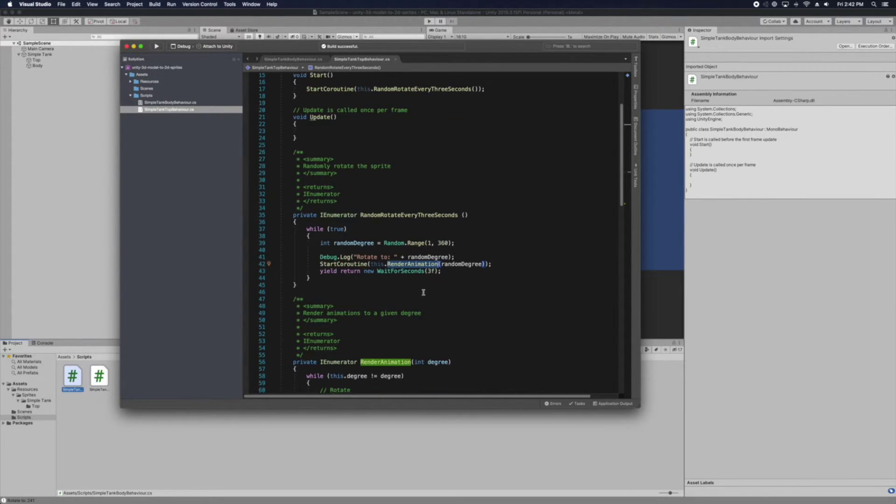
scroll(424, 292, down, 5)
scroll(363, 286, down, 5)
Step: Review the RenderAnimation method body and its RotateForward call
click(364, 285)
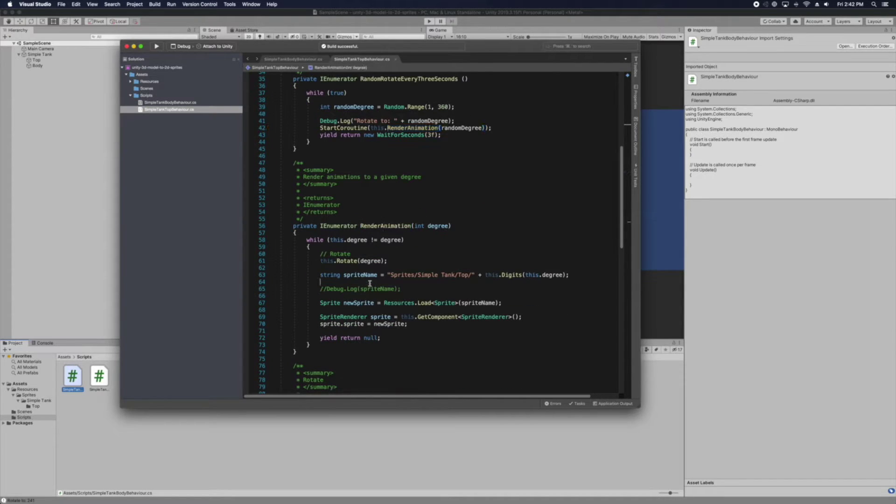
drag(318, 263, 406, 262)
scroll(406, 264, down, 12)
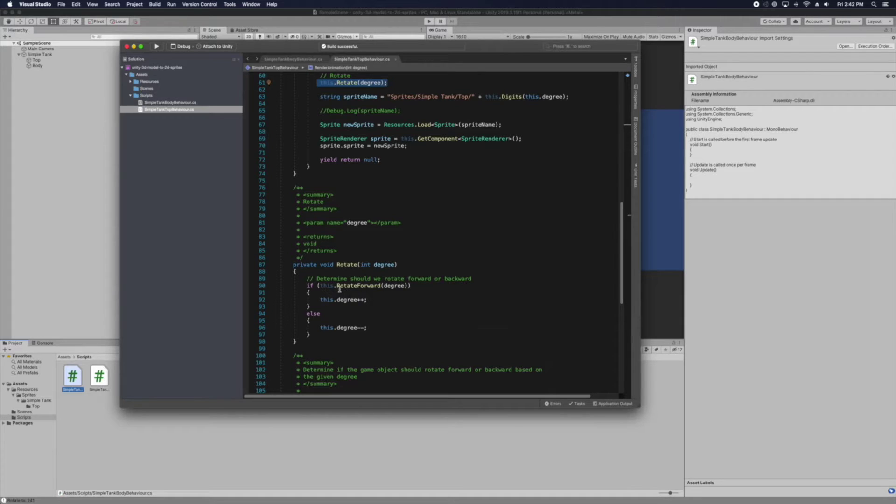
click(362, 287)
scroll(416, 285, down, 8)
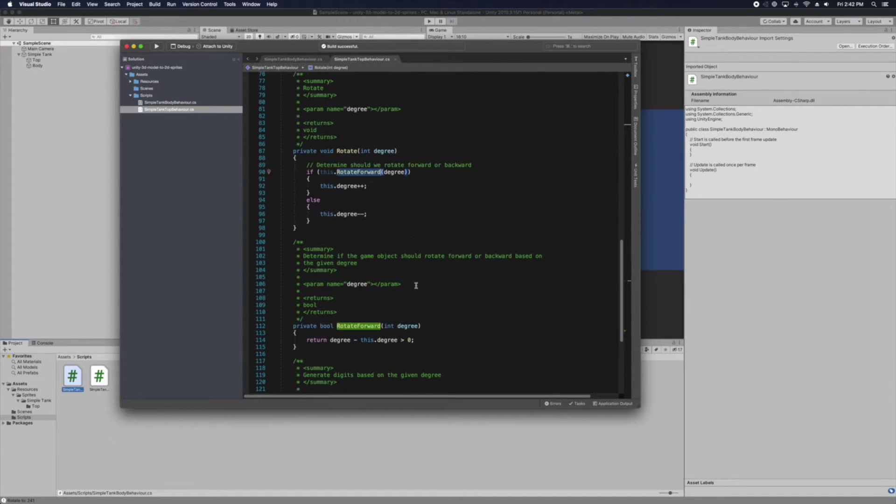
Step: Review RotateForward's return expression, braces and summary comment
drag(306, 340, 415, 340)
click(418, 339)
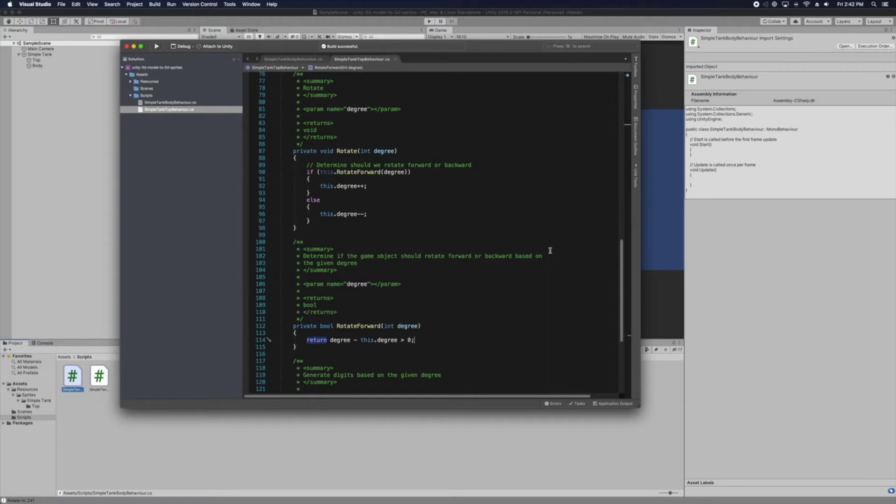
click(381, 344)
double_click(382, 340)
scroll(381, 340, up, 4)
click(358, 343)
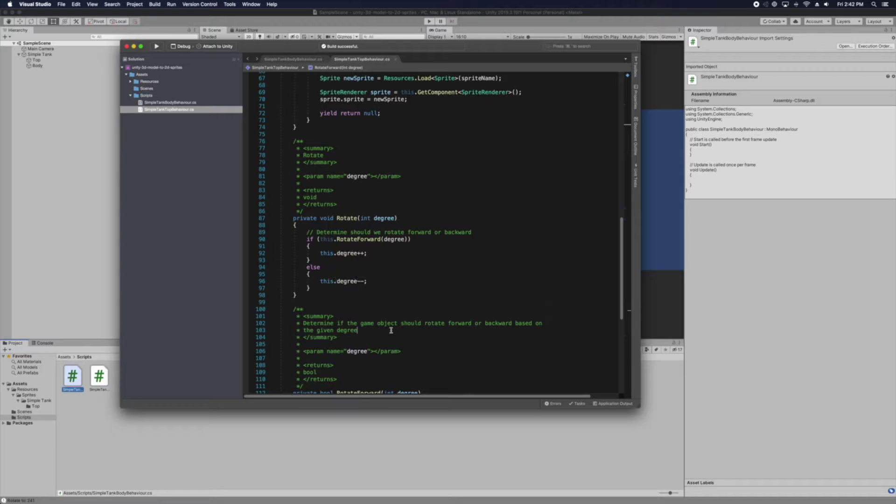
scroll(346, 368, down, 2)
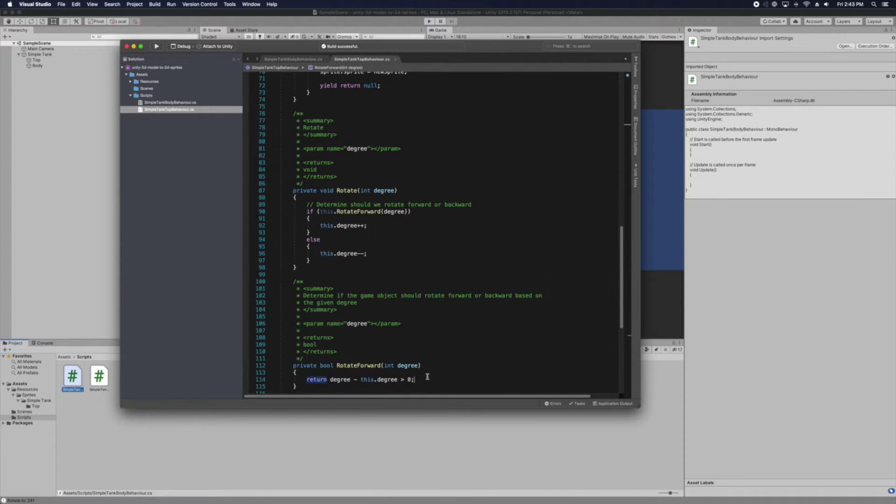
scroll(427, 376, up, 3)
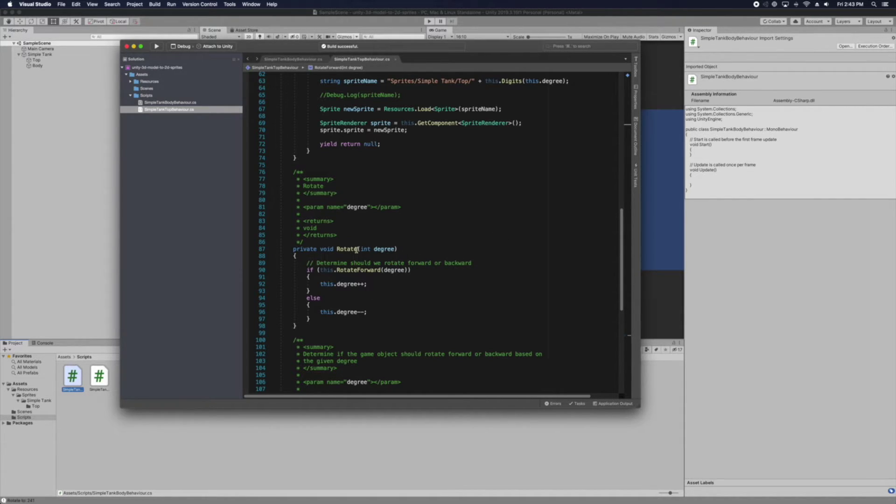
Step: Review the Rotate method's code alongside RotateForward
drag(323, 249, 432, 320)
click(346, 259)
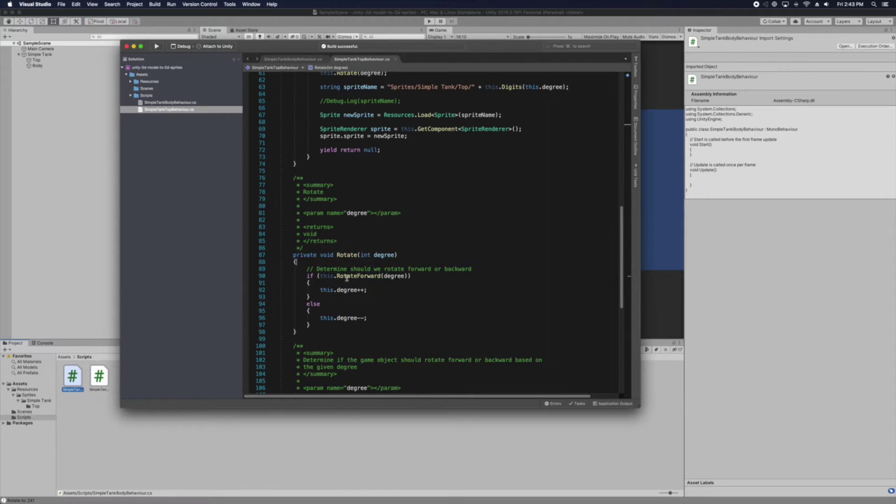
scroll(347, 280, down, 5)
drag(335, 322, 415, 334)
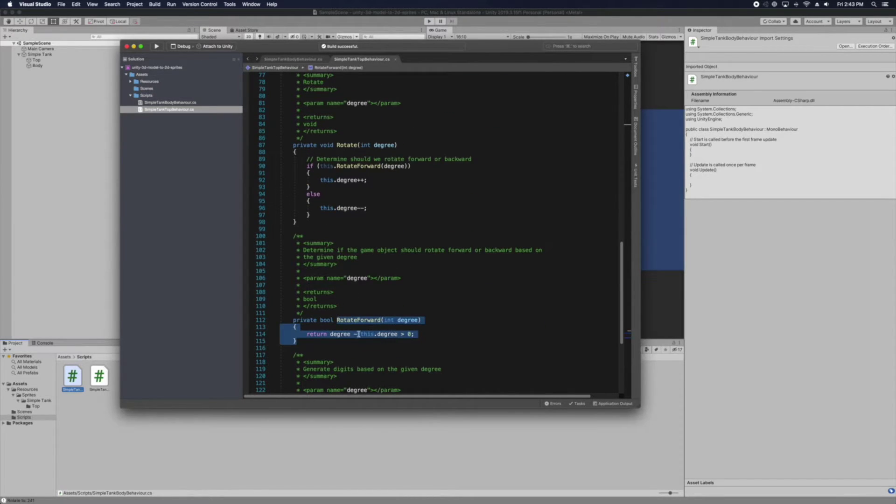
click(326, 322)
scroll(343, 299, up, 4)
click(362, 295)
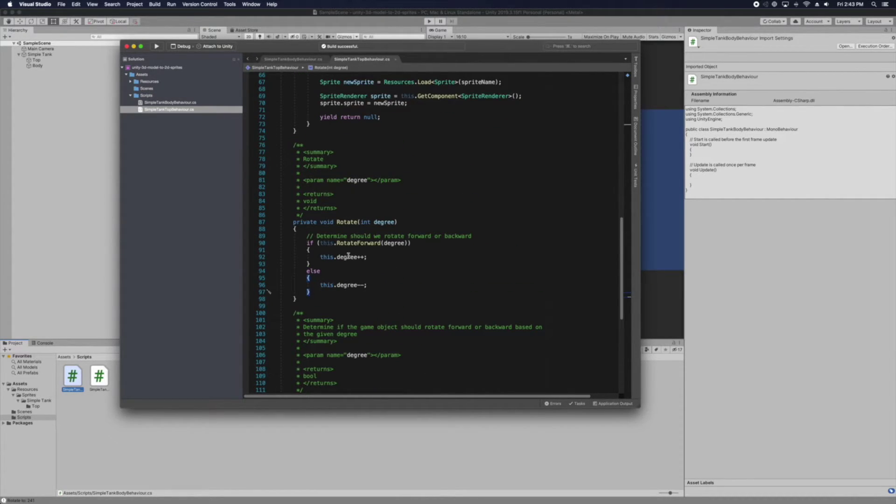
scroll(396, 285, up, 3)
click(395, 285)
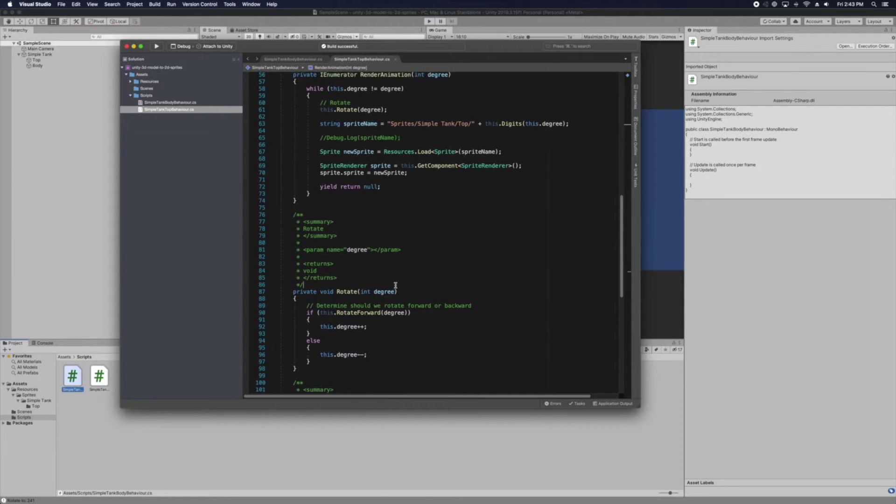
scroll(395, 285, up, 5)
Step: Review the Sprites/Simple Tank/Top/ path line and Digits helper, then open Unity's Top sprite folder
click(406, 218)
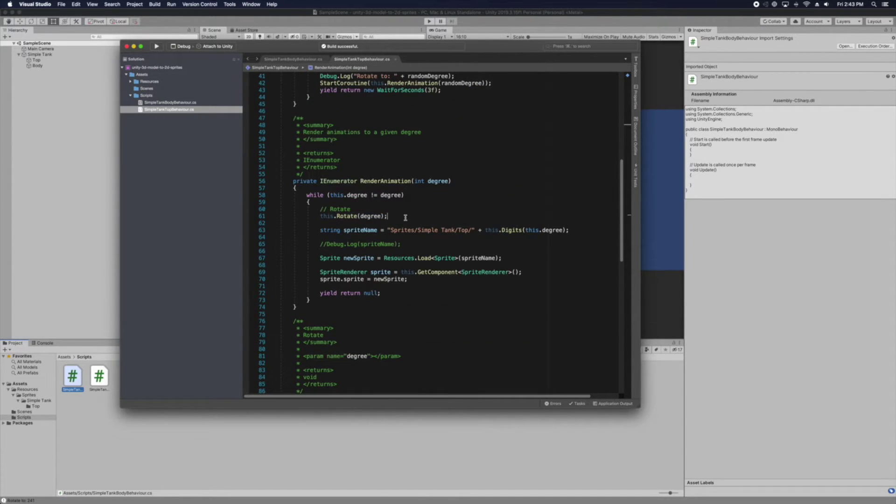
drag(321, 230, 477, 229)
click(400, 229)
click(478, 230)
click(515, 231)
scroll(490, 252, down, 10)
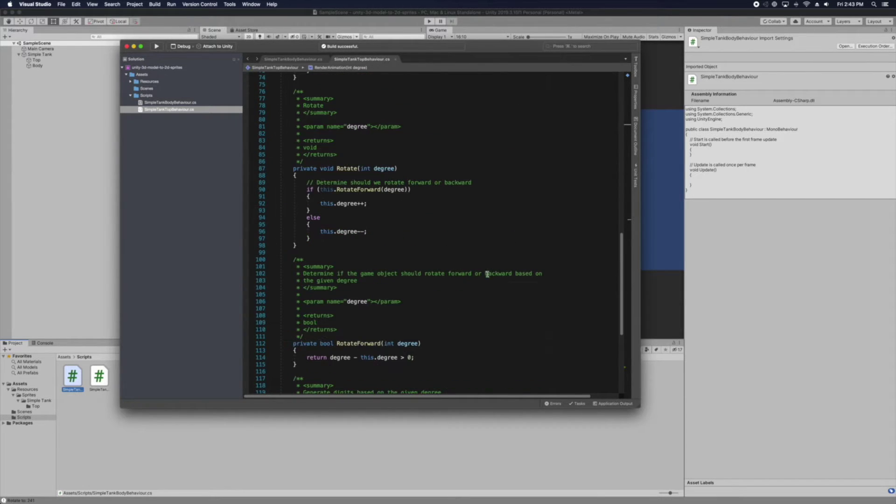
click(250, 430)
click(36, 406)
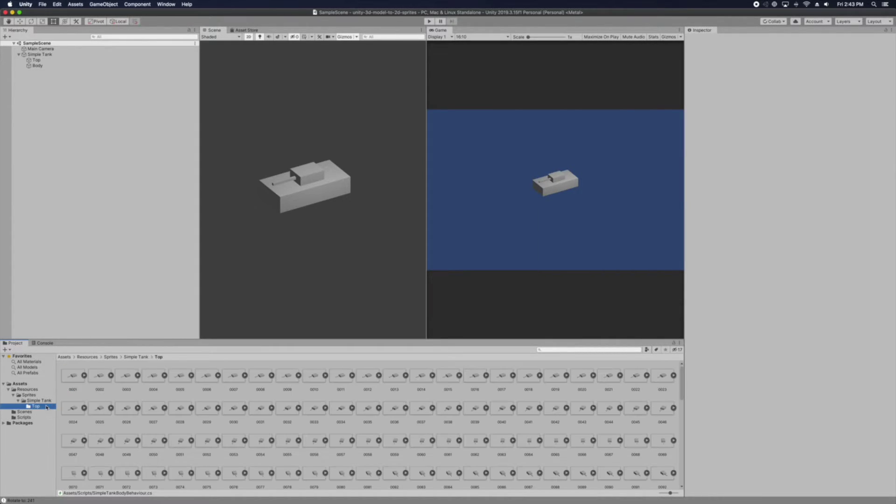
Step: Inspect Top turret frames 0001, 0002, 0360 and 0152, then select frame 0116
click(73, 385)
click(97, 390)
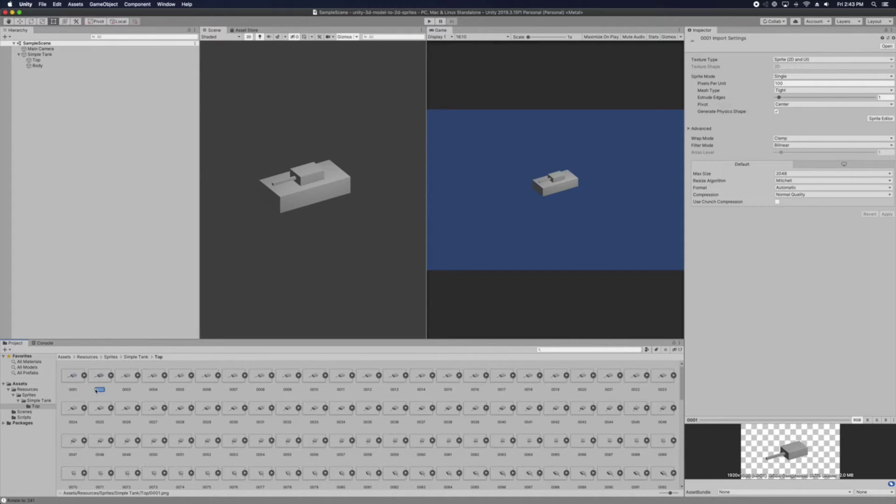
scroll(269, 414, down, 10)
click(448, 484)
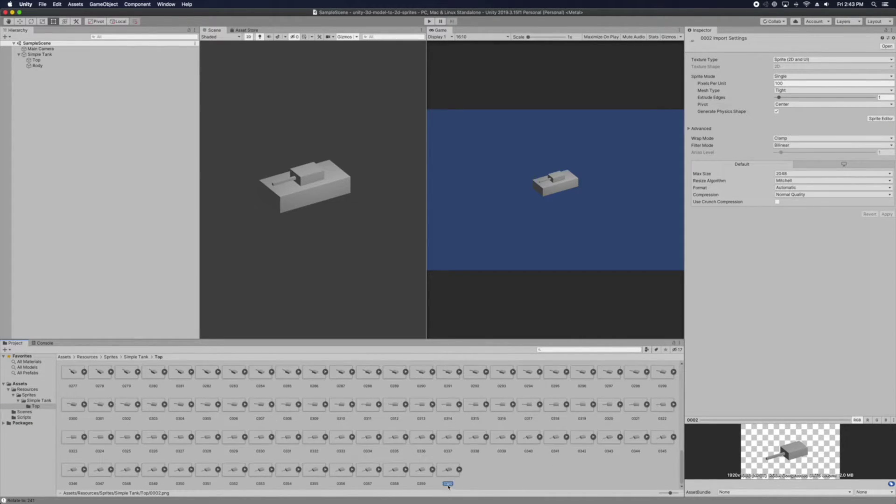
scroll(429, 449, up, 6)
click(417, 413)
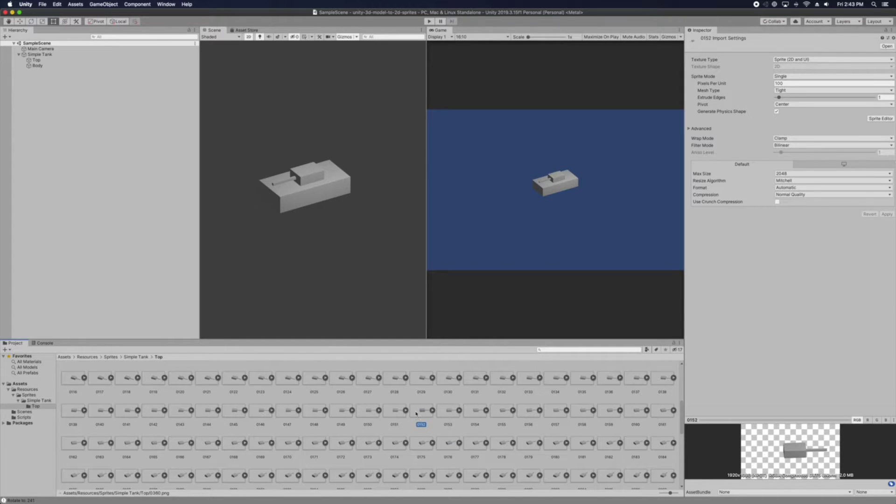
key(Home)
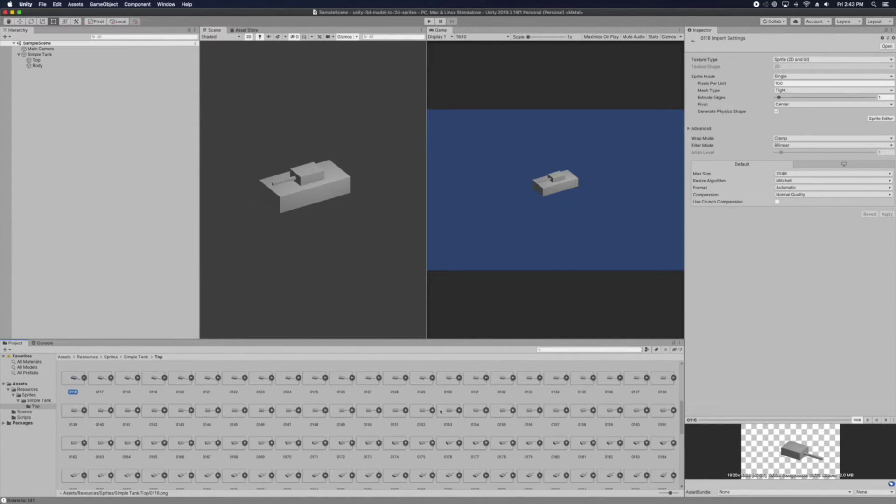
mouse_move(1, 407)
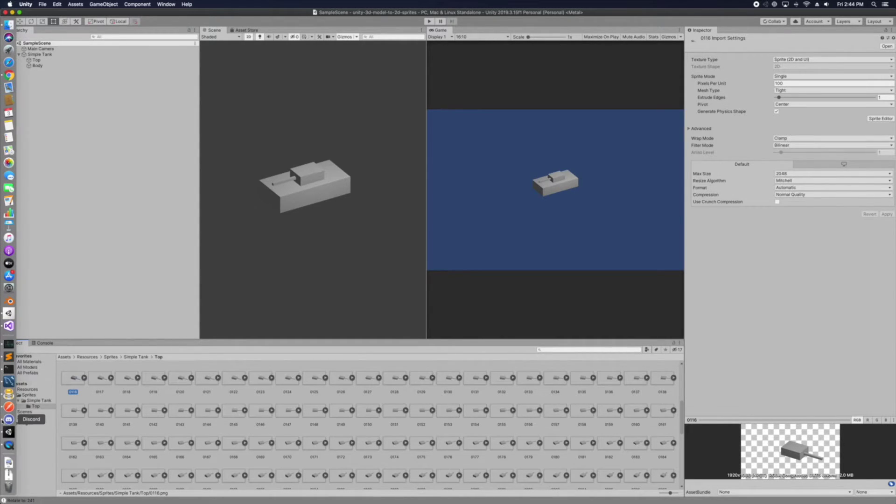
Step: Back in Visual Studio, review the Rotate body and the RotateForward comment
click(4, 325)
scroll(385, 285, down, 1)
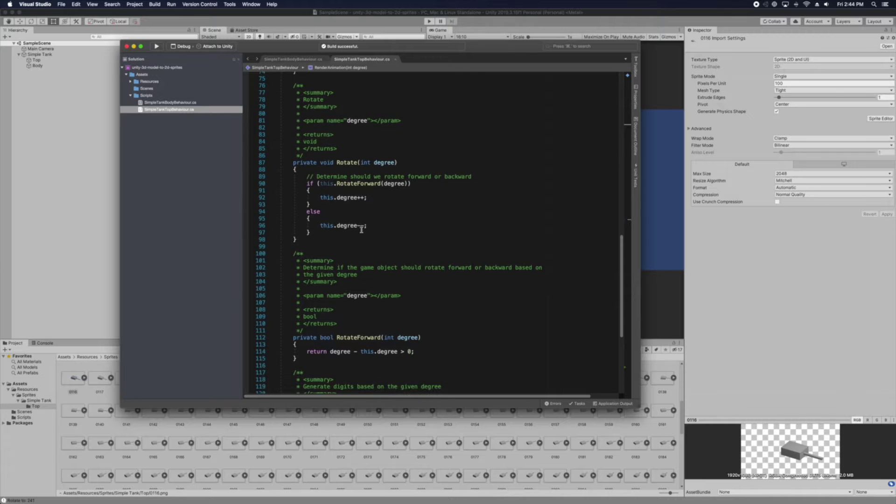
drag(363, 228, 284, 177)
scroll(372, 247, down, 3)
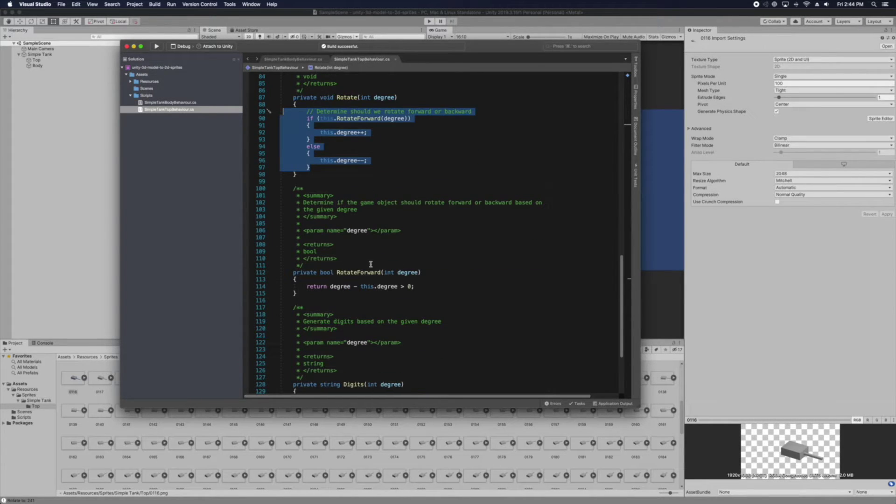
click(370, 264)
drag(323, 299, 266, 204)
scroll(360, 287, up, 8)
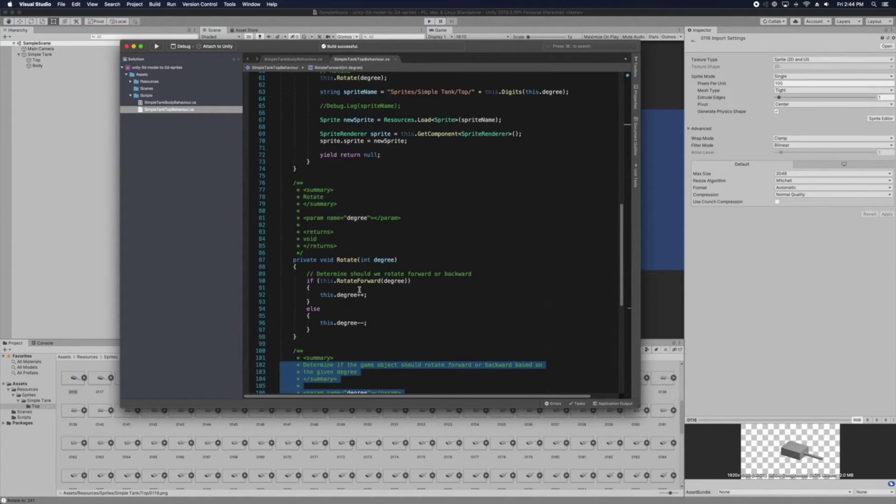
scroll(360, 289, down, 11)
click(307, 322)
scroll(313, 321, down, 1)
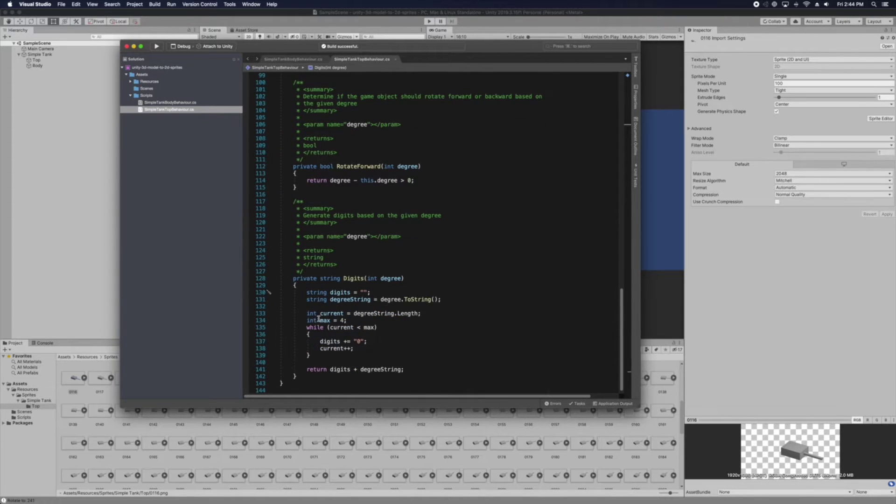
Step: Review the zero-padding loop and the uses of degreeString and the degree parameter
drag(322, 341, 368, 349)
double_click(359, 341)
click(363, 369)
click(391, 278)
scroll(405, 282, up, 10)
scroll(405, 282, up, 5)
Step: Add a line after the Rotate call and uncomment Debug.Log(spriteName)
click(404, 245)
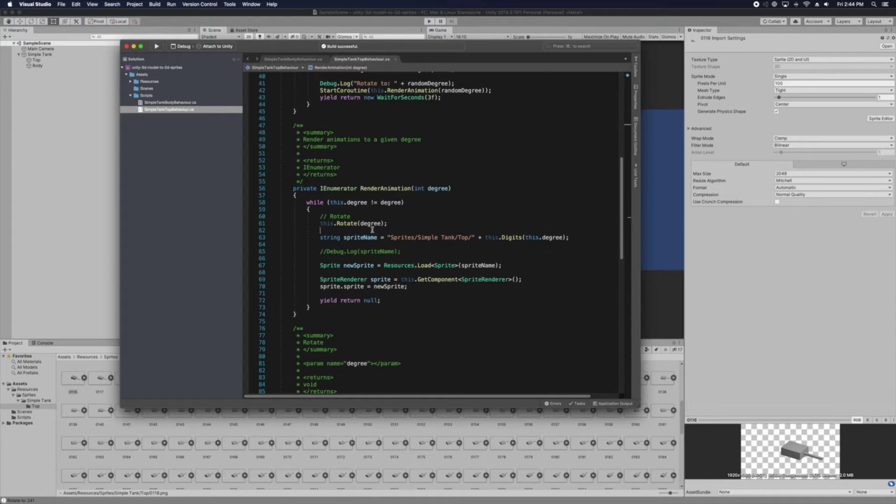
key(Return)
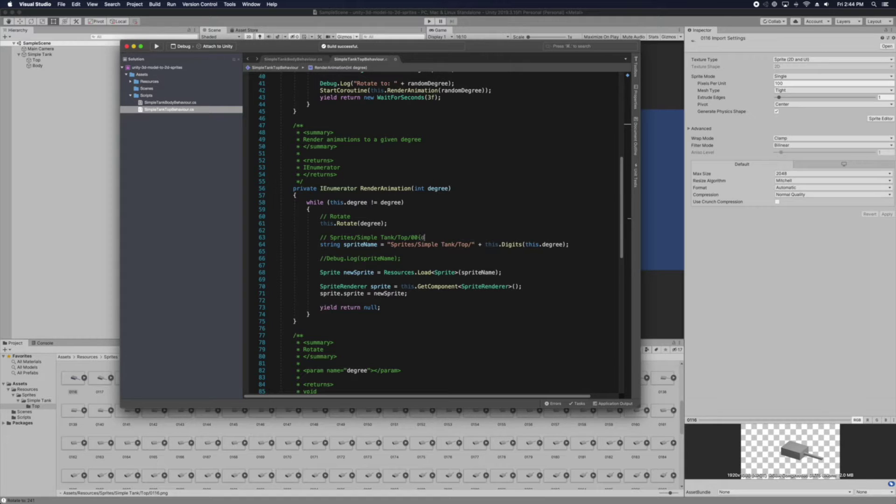
key(BackSpace)
scroll(430, 257, down, 1)
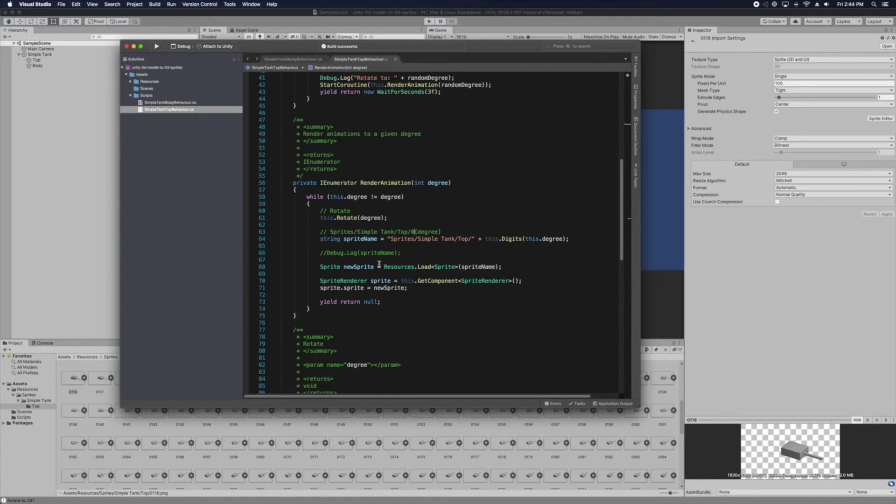
scroll(379, 264, down, 1)
click(410, 250)
key(super+slash)
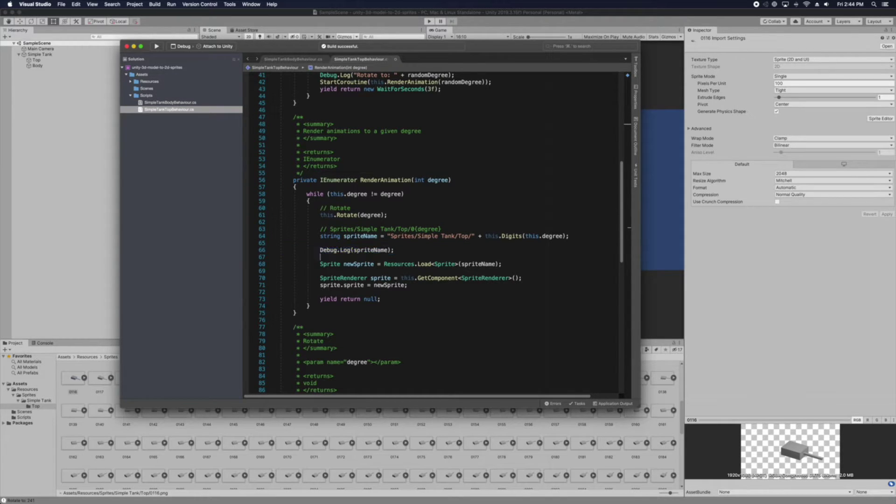
key(Delete)
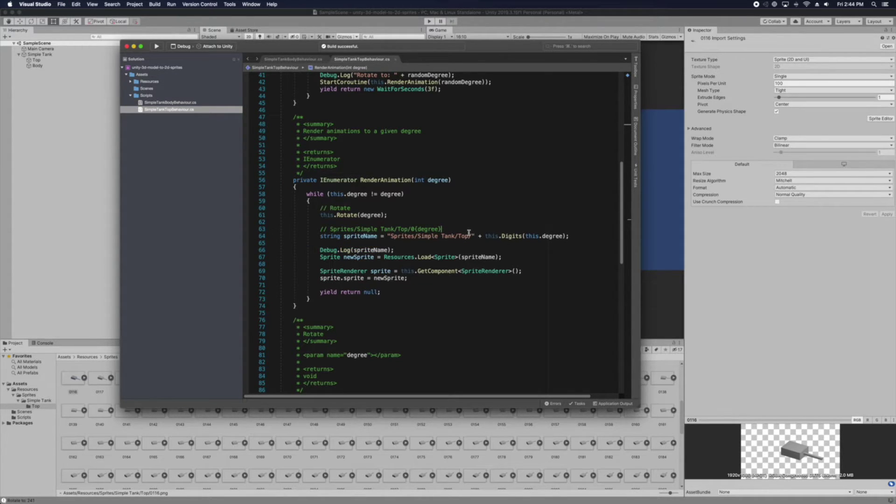
Step: Delete the sprite path comment line and remove the blank line above Debug.Log(spriteName)
triple_click(472, 229)
key(BackSpace)
click(406, 243)
key(Return)
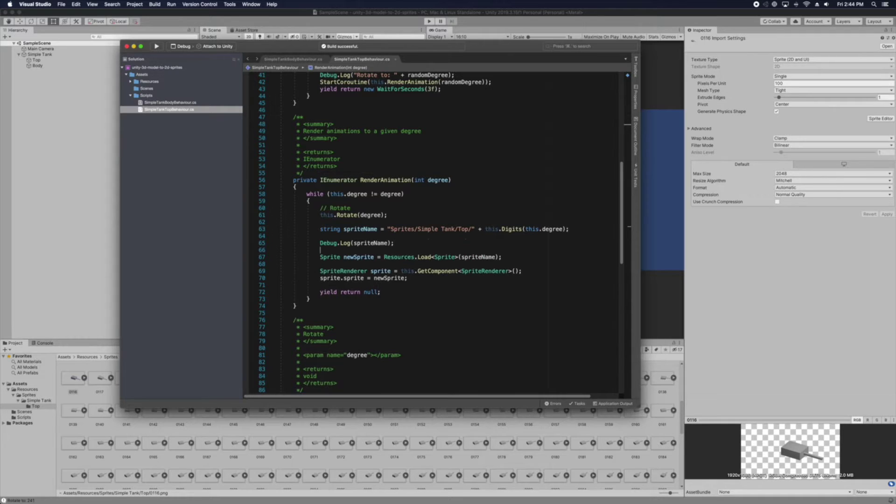
key(BackSpace)
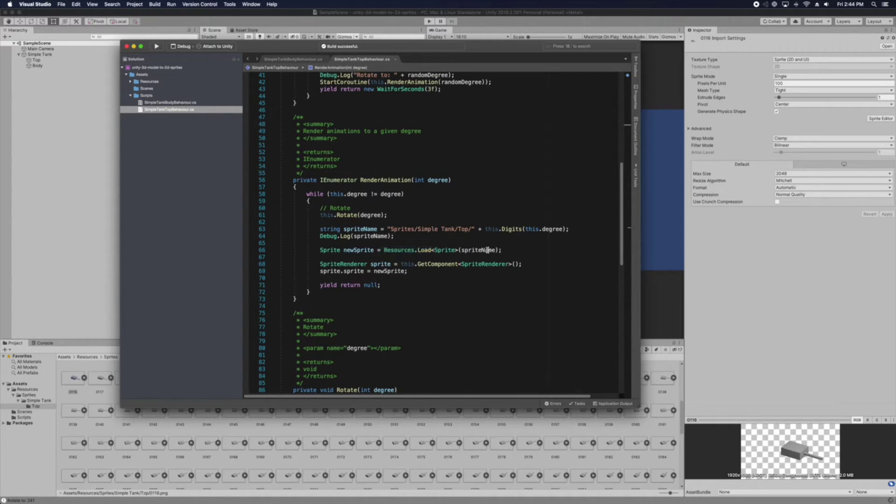
Step: Review spriteName and the two sprite renderer lines using GetComponent<SpriteRenderer>
click(360, 229)
drag(319, 266, 409, 270)
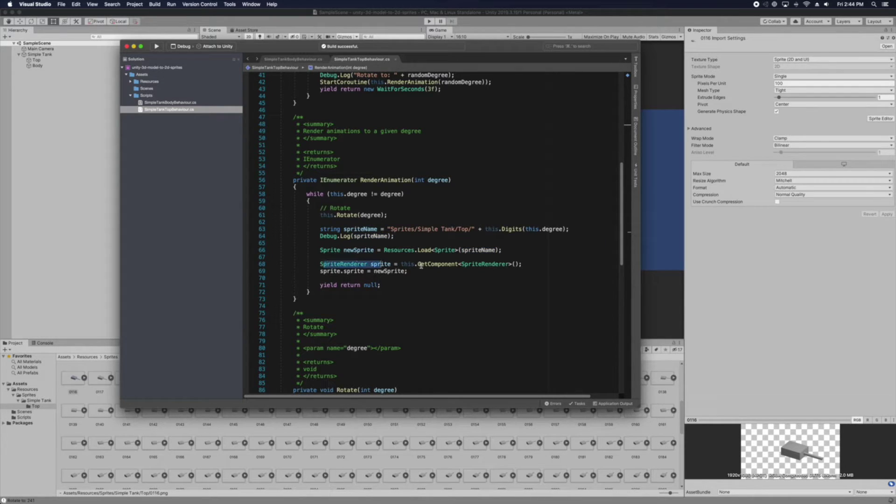
click(449, 268)
double_click(479, 265)
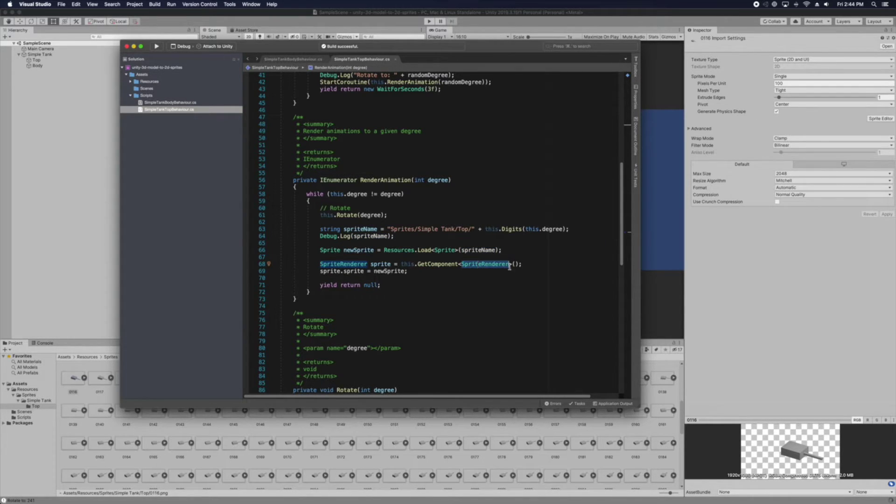
Step: Select Top in the Hierarchy, locate its sprite asset, and step through frames to 0023
click(40, 63)
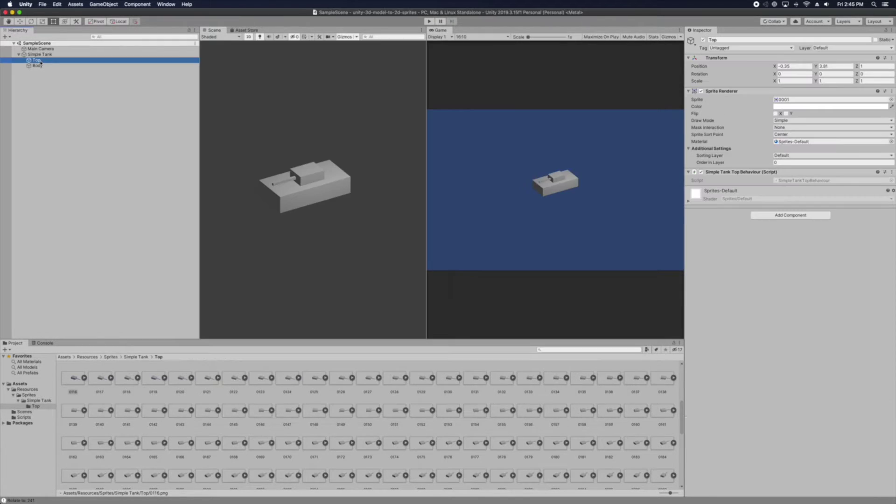
click(774, 99)
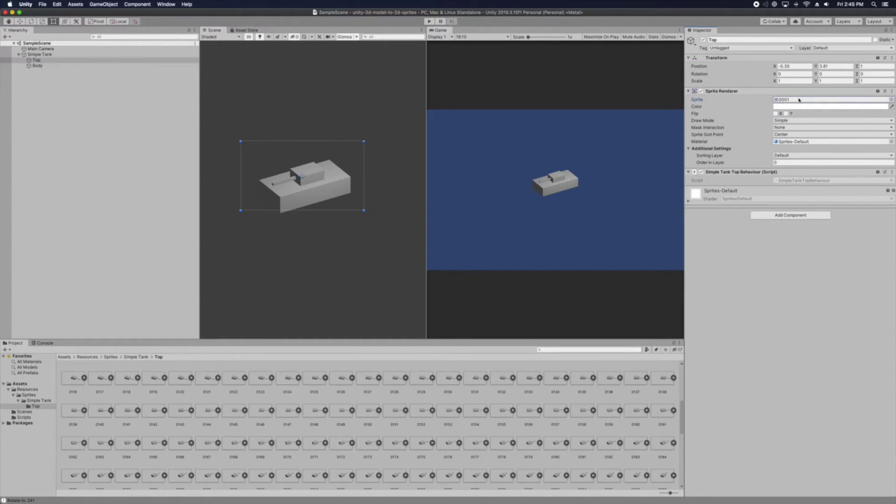
click(126, 377)
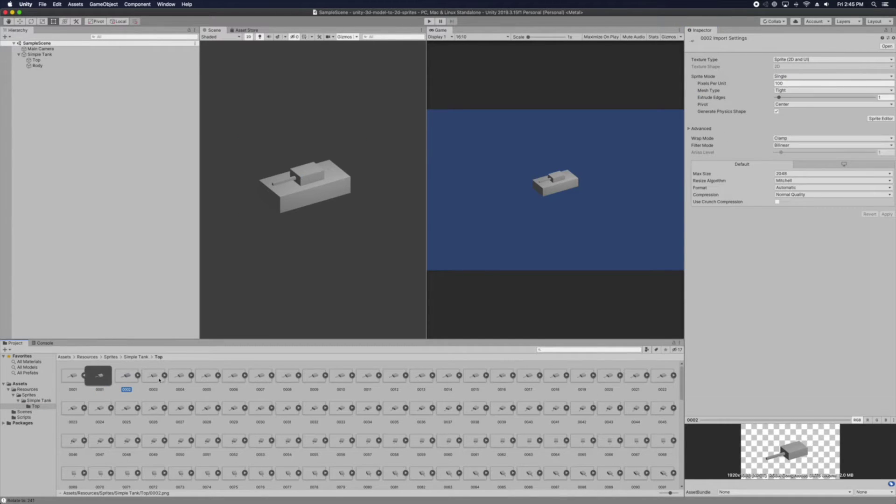
key(Right)
key(Right)
key(Right)
key(Right)
key(Right)
key(Right)
key(Right)
key(Right)
key(Right)
key(Right)
key(Right)
key(Right)
key(Right)
key(Right)
key(Right)
key(Right)
key(Right)
key(Right)
key(Right)
key(Right)
mouse_move(2, 437)
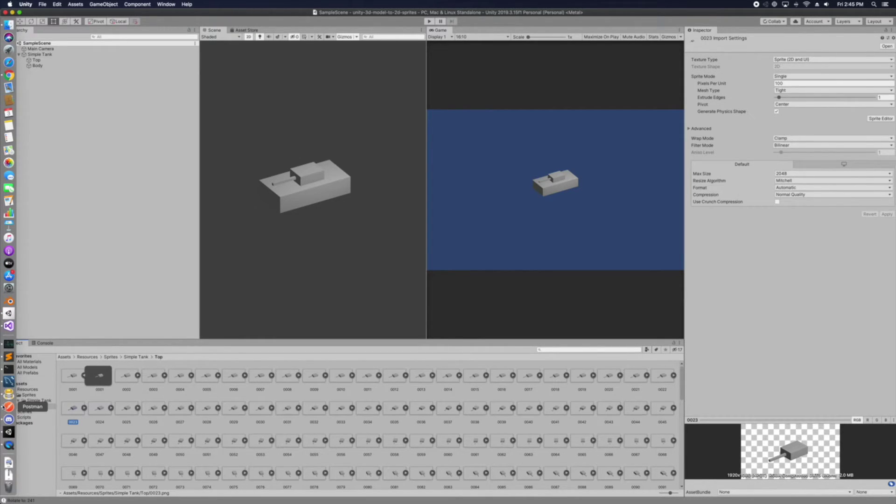
click(3, 357)
click(220, 105)
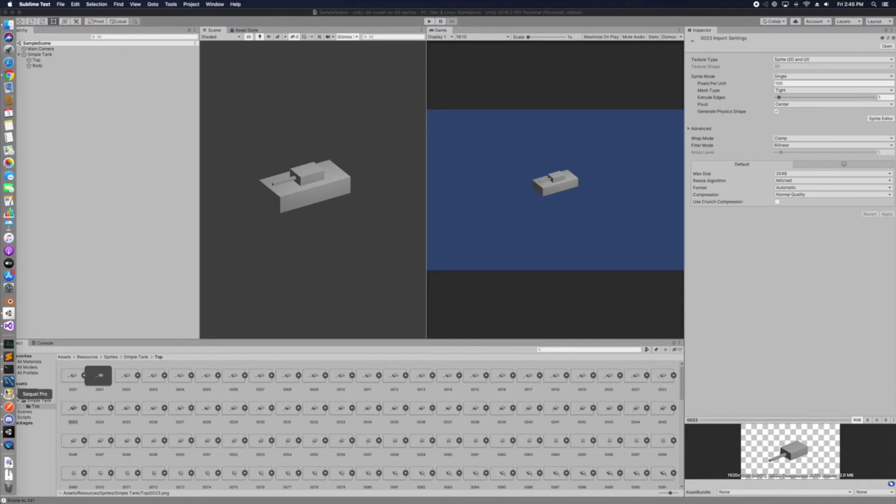
click(9, 326)
scroll(400, 261, down, 3)
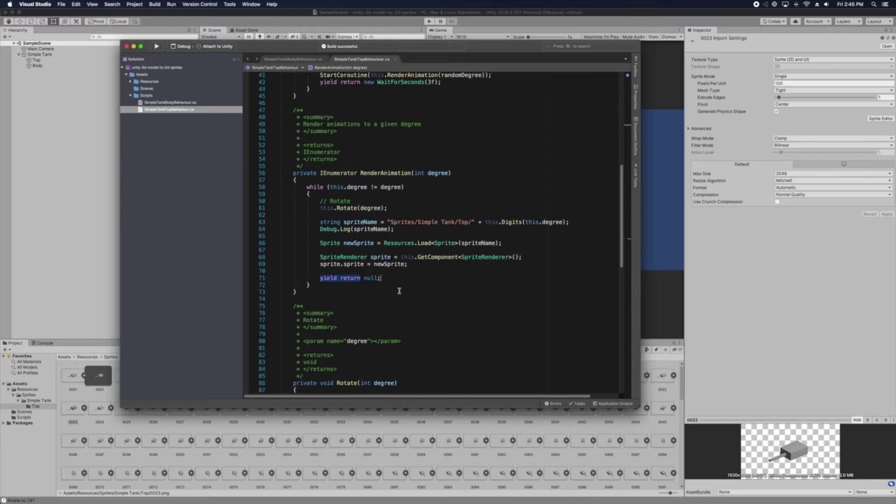
scroll(336, 166, up, 3)
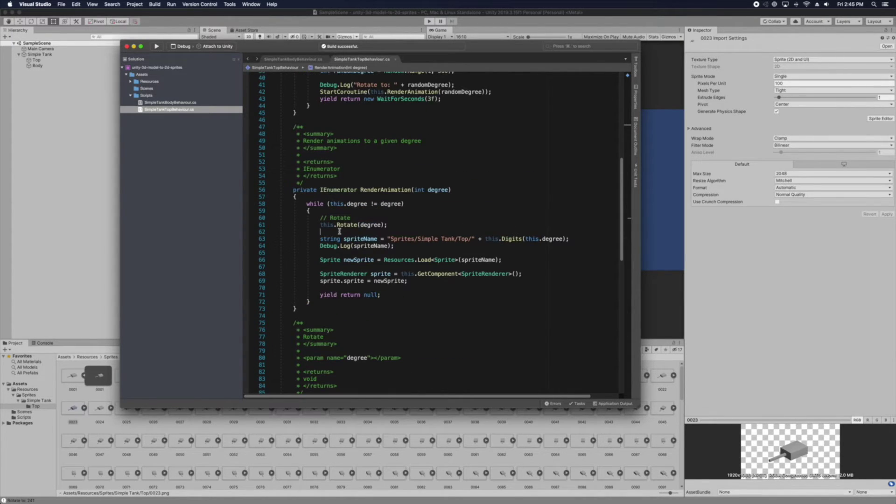
drag(320, 295, 428, 298)
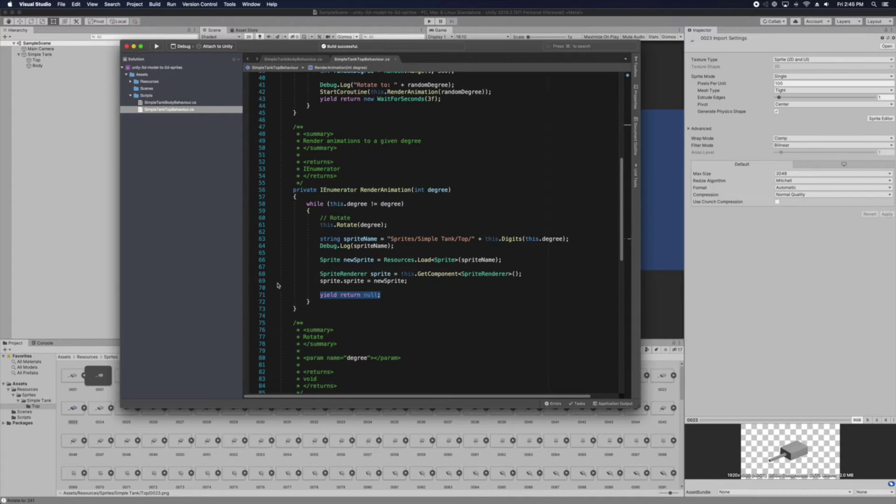
click(329, 203)
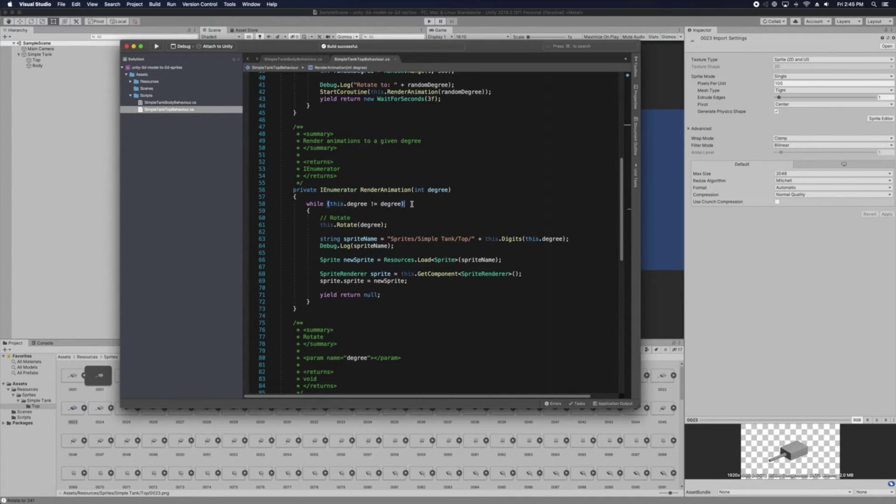
scroll(333, 219, down, 5)
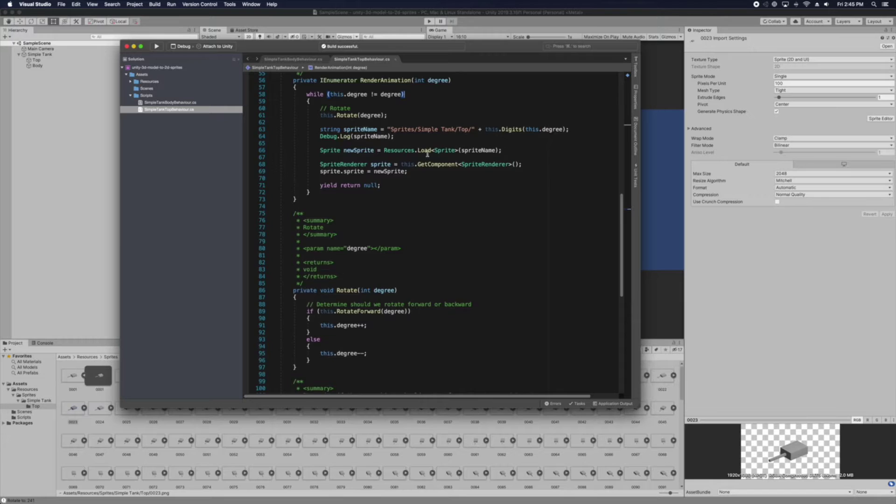
scroll(423, 172, up, 5)
double_click(437, 199)
scroll(435, 197, down, 14)
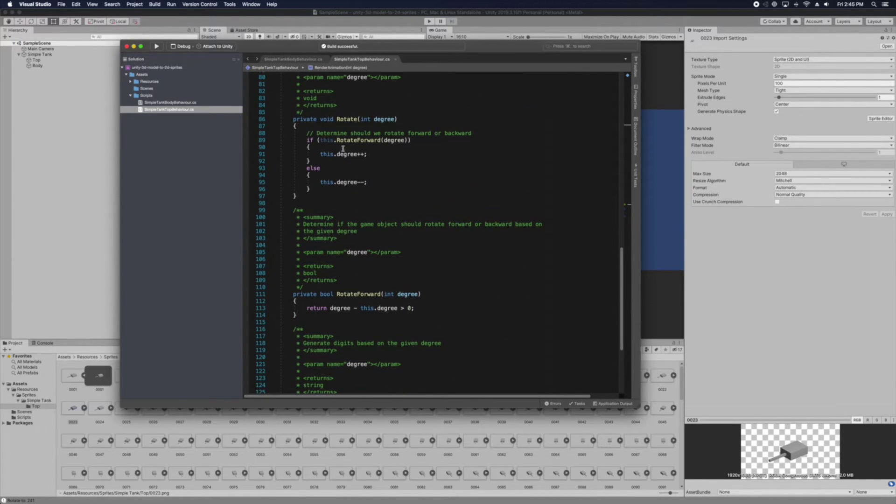
scroll(394, 195, down, 8)
scroll(363, 266, up, 20)
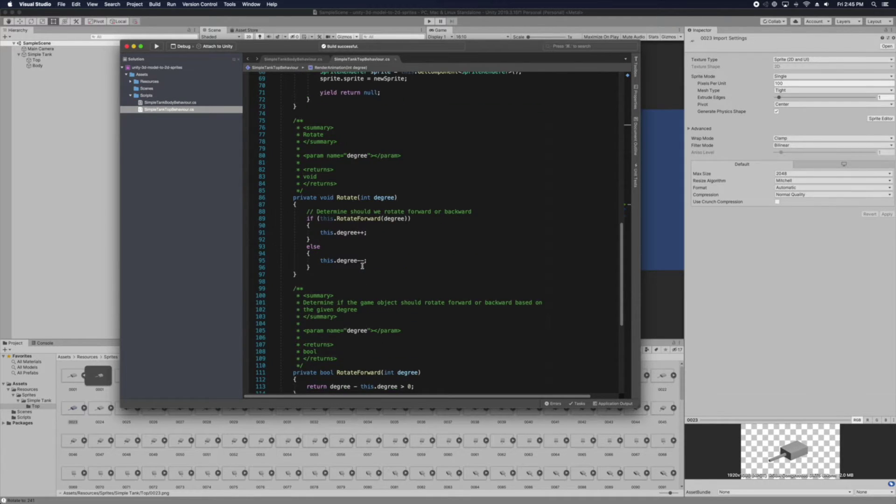
scroll(362, 266, up, 12)
click(80, 200)
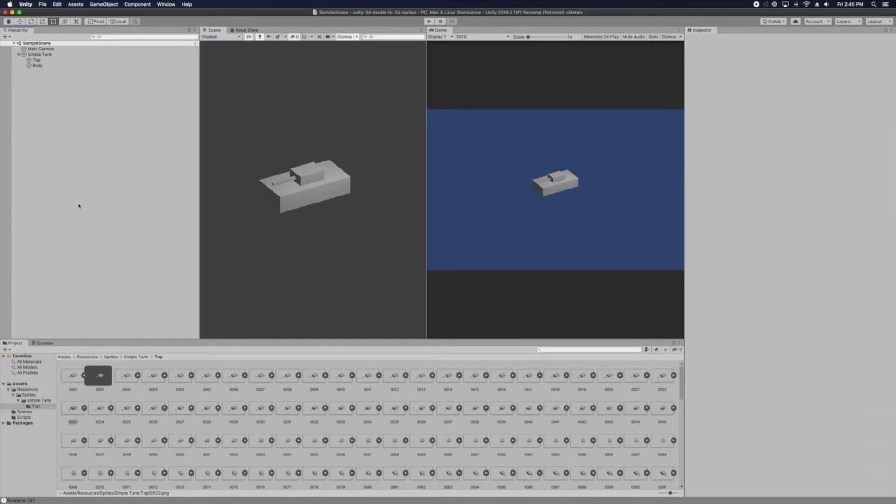
Step: Run and stop a test of the scene with the Console showing its log
click(430, 21)
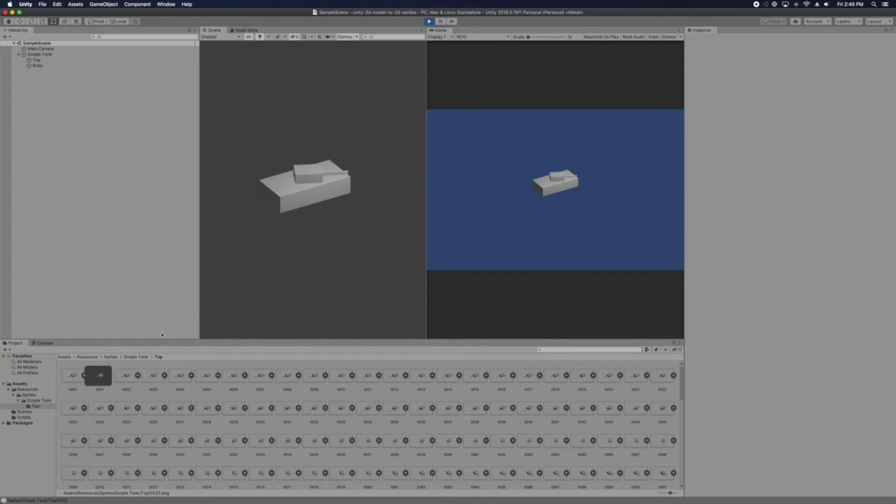
click(45, 343)
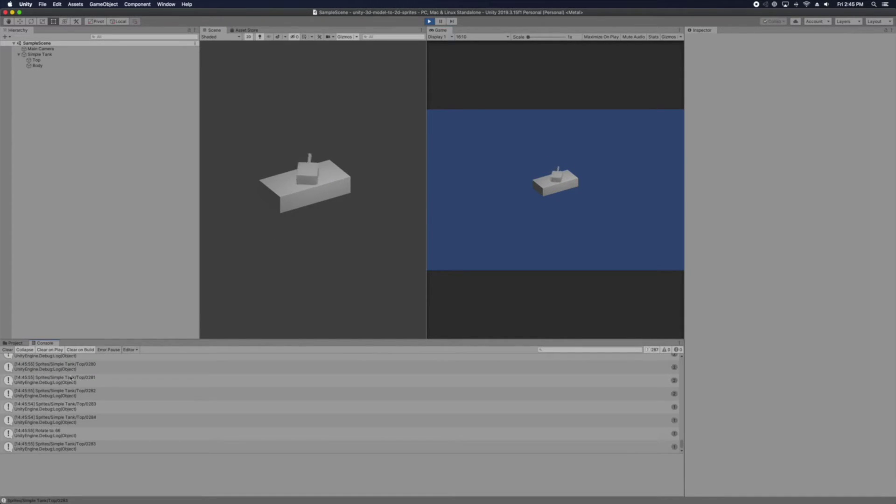
click(430, 22)
Step: View the stack traces of the Top/0280 and Top/0283 log entries
click(55, 369)
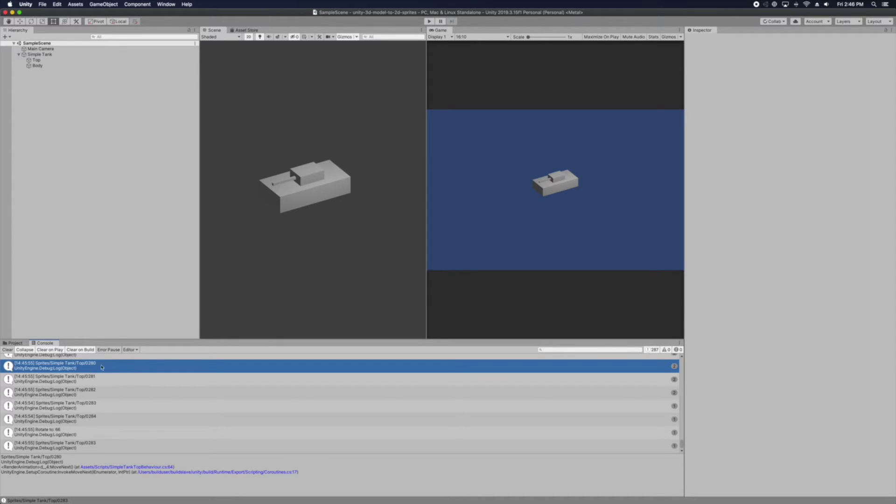
click(91, 446)
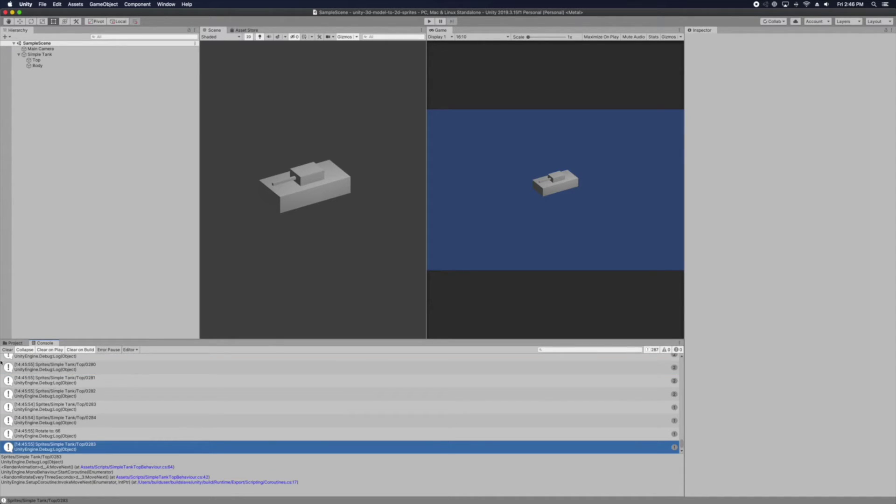
mouse_move(1, 362)
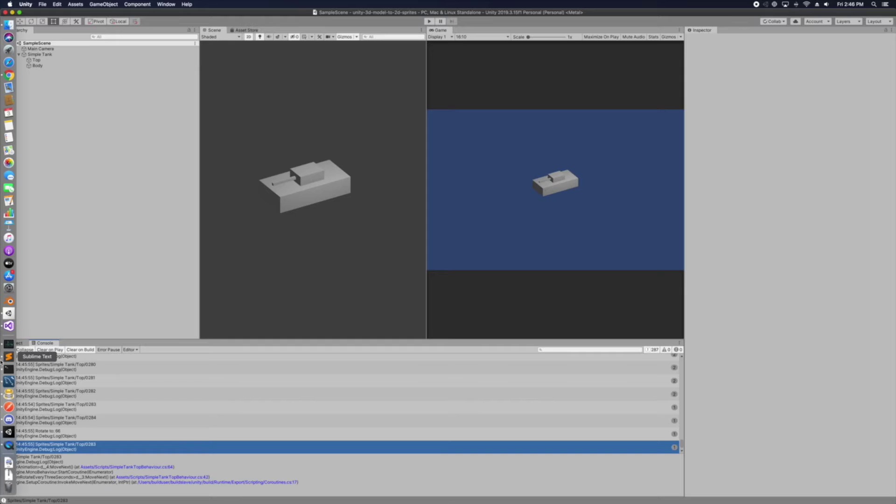
click(9, 326)
Step: Comment out the Debug.Log(spriteName) line in RenderAnimation
scroll(459, 246, down, 5)
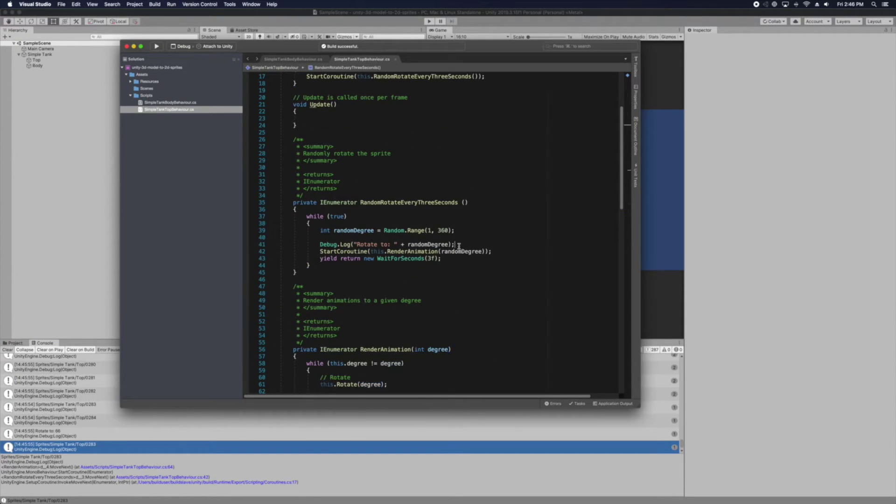
triple_click(459, 246)
click(455, 262)
scroll(448, 284, down, 5)
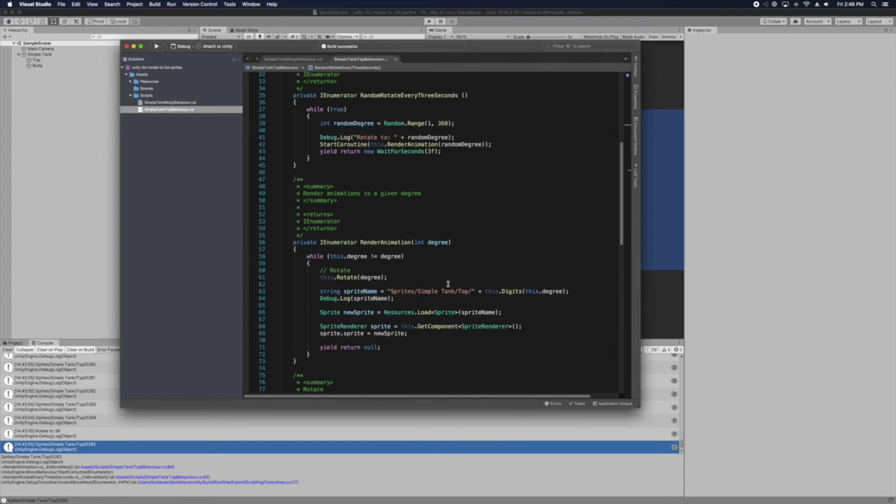
click(448, 298)
triple_click(448, 298)
key(super+Tab)
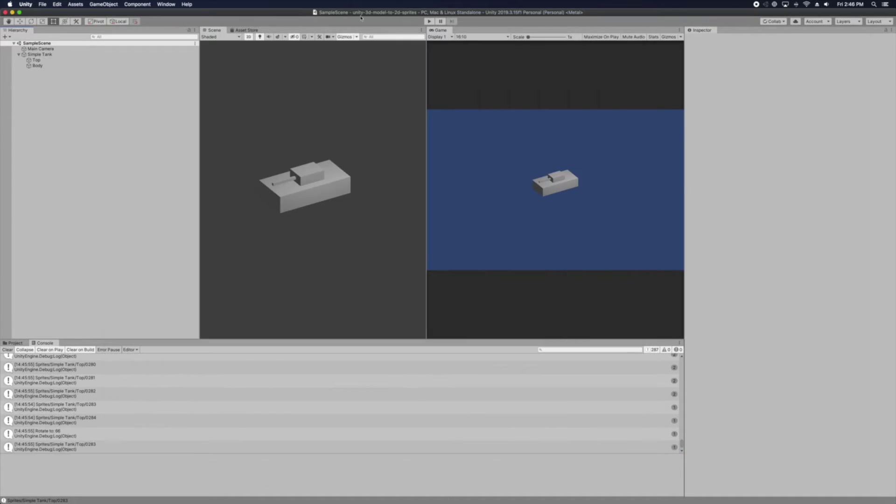
Step: Run and stop a test of the scene, then return to the Unity editor
click(429, 21)
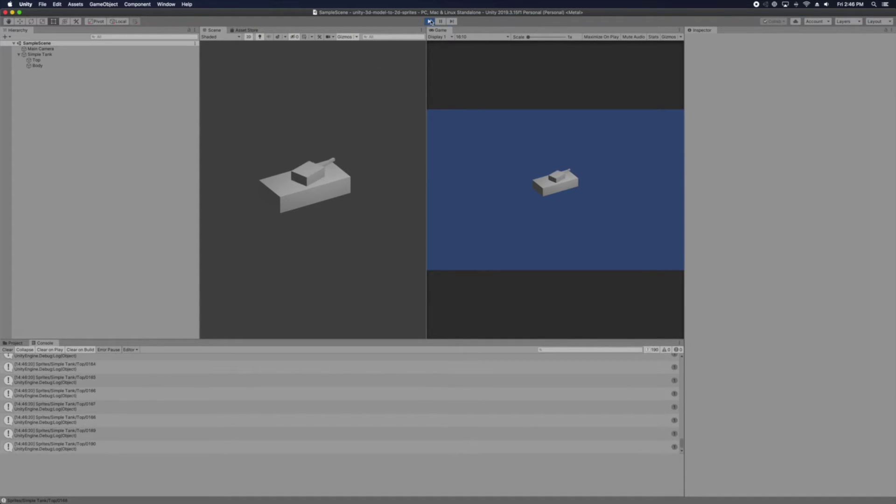
click(430, 21)
mouse_move(1, 406)
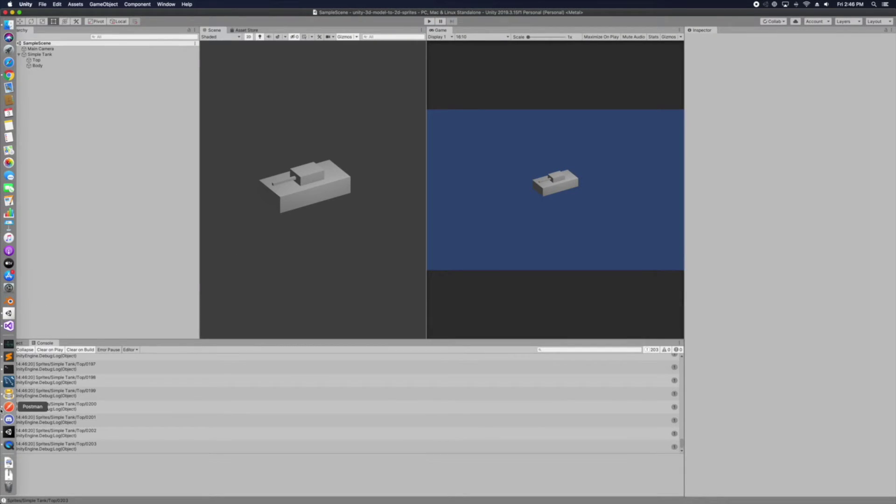
click(2, 313)
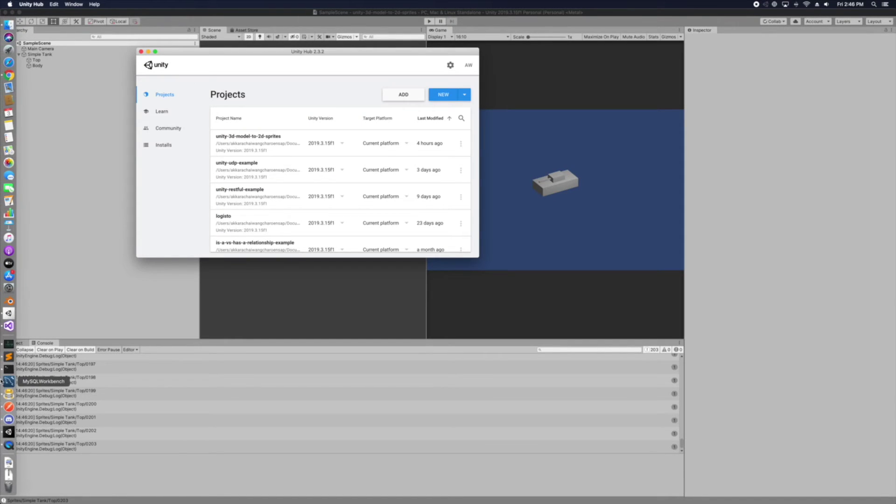
click(2, 326)
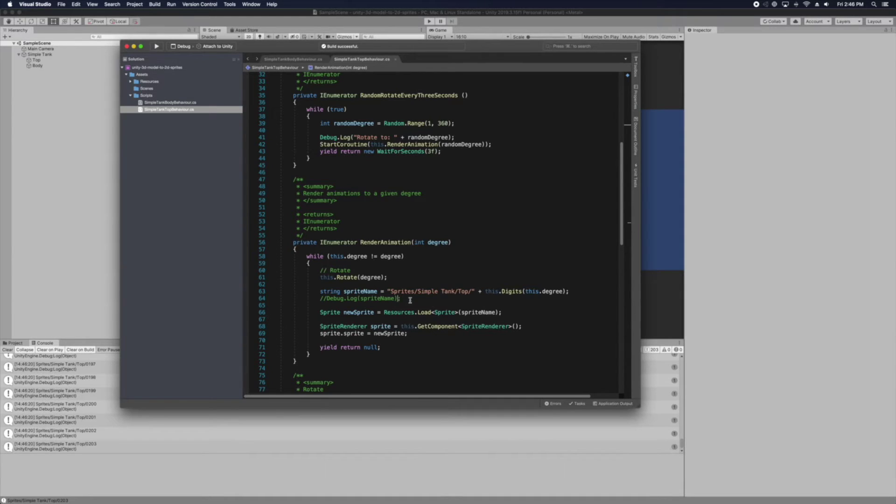
scroll(409, 300, down, 7)
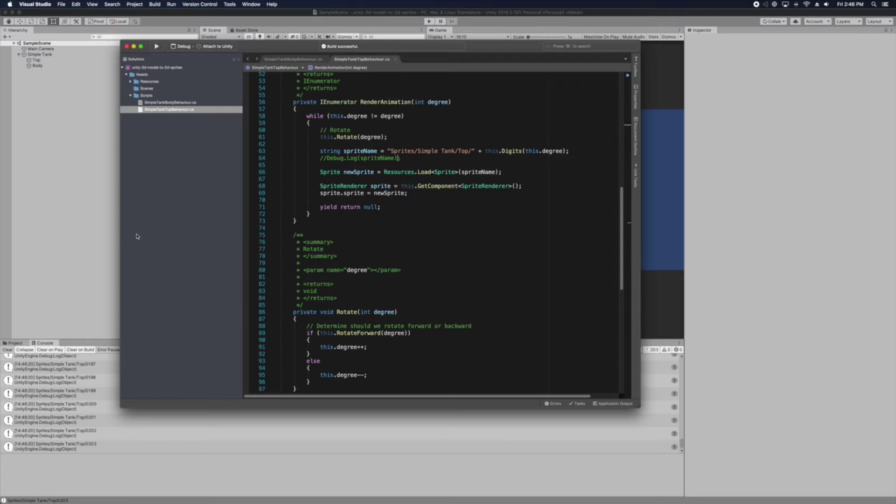
click(103, 255)
Step: Run the scene and trace a log entry to its code, checking where newSprite is used
click(430, 22)
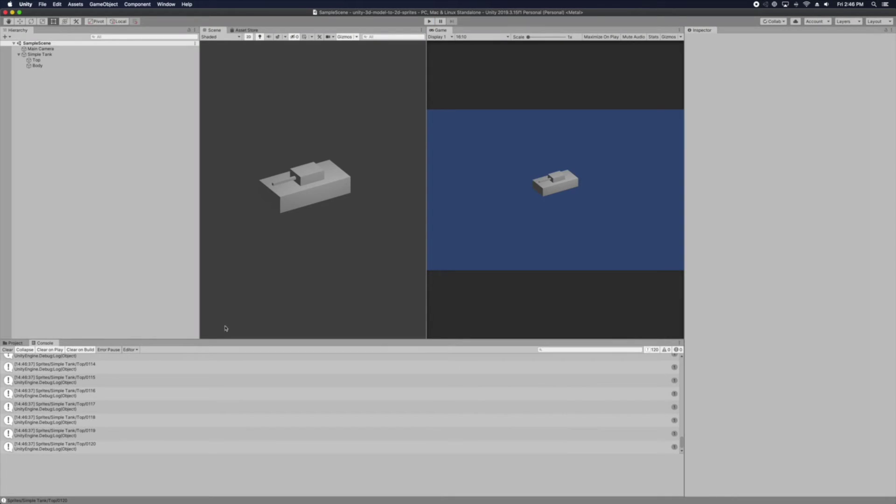
double_click(201, 367)
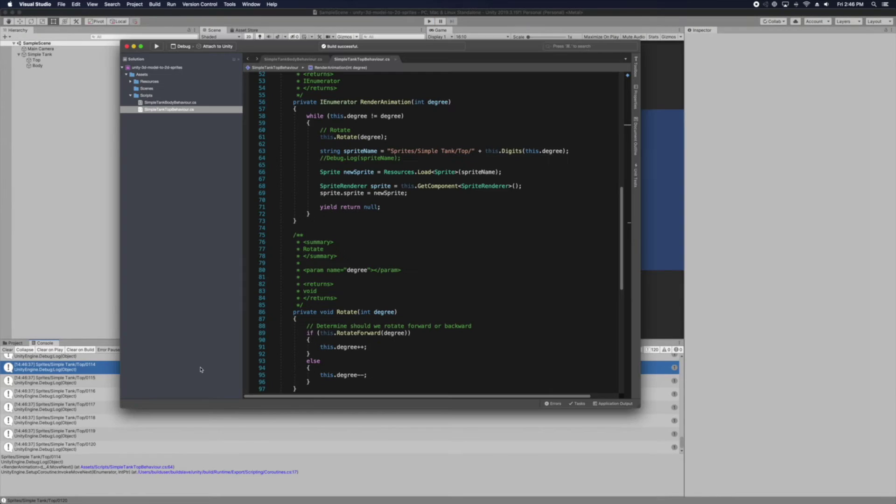
click(368, 172)
click(157, 47)
click(86, 157)
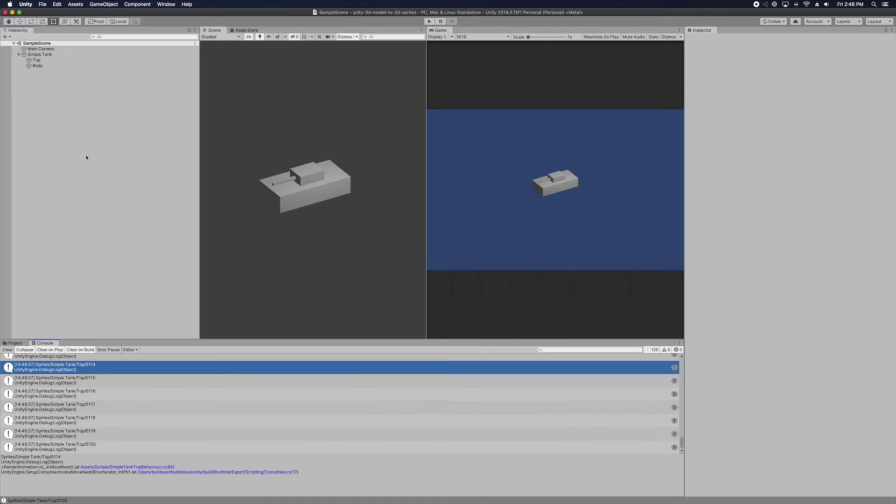
Step: Clear the Console, rerun the scene to check logging, then hide Visual Studio
click(7, 350)
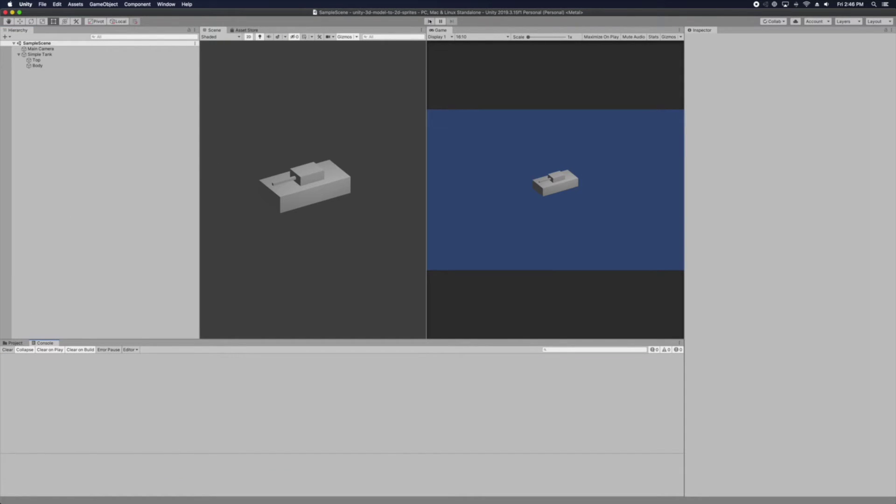
click(430, 22)
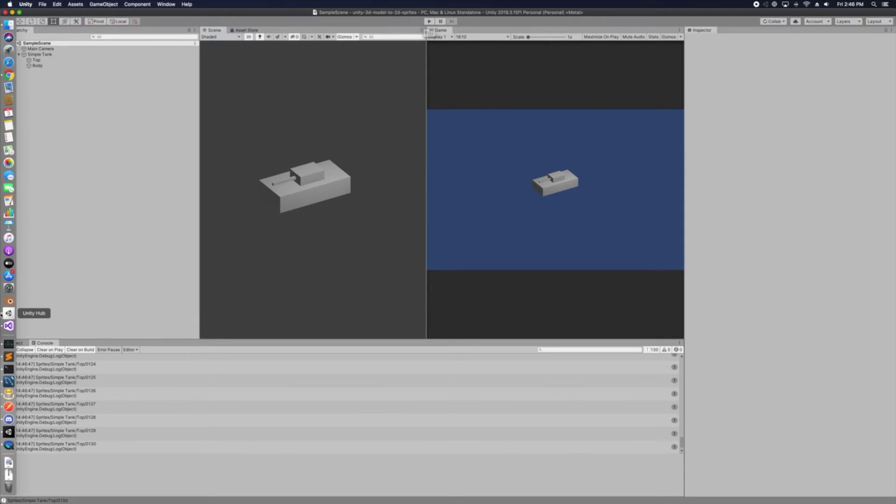
double_click(57, 396)
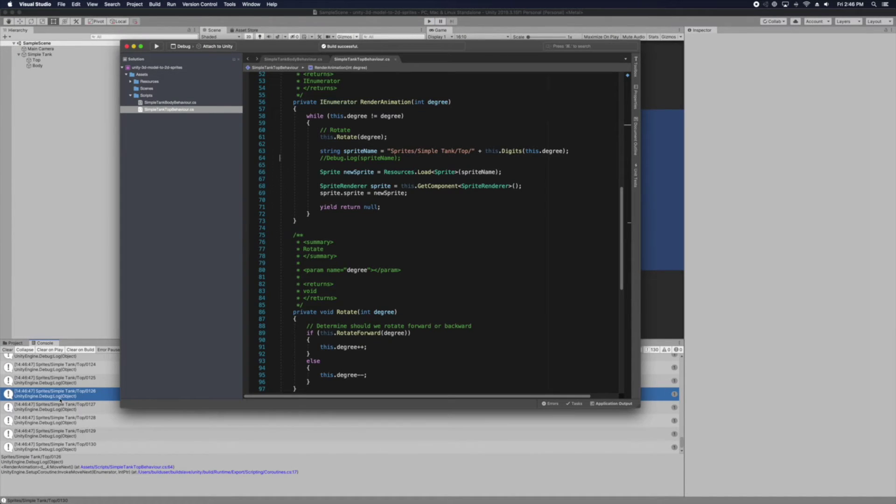
mouse_move(2, 399)
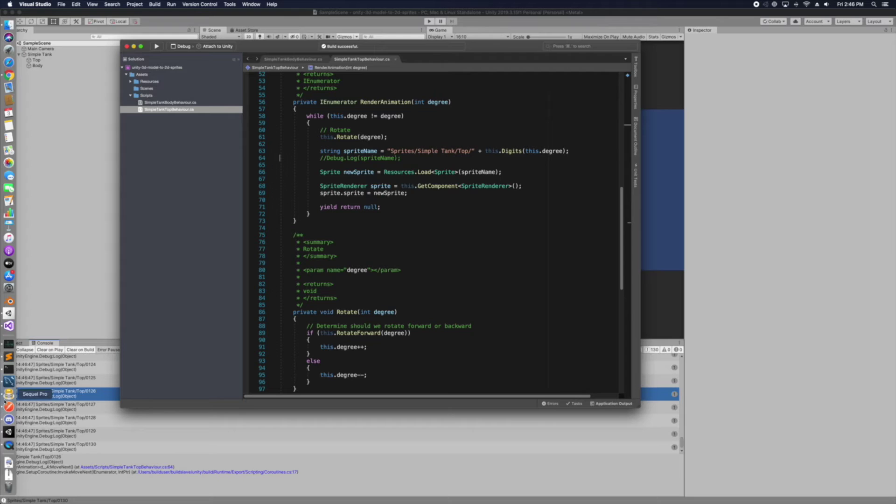
right_click(8, 325)
click(70, 328)
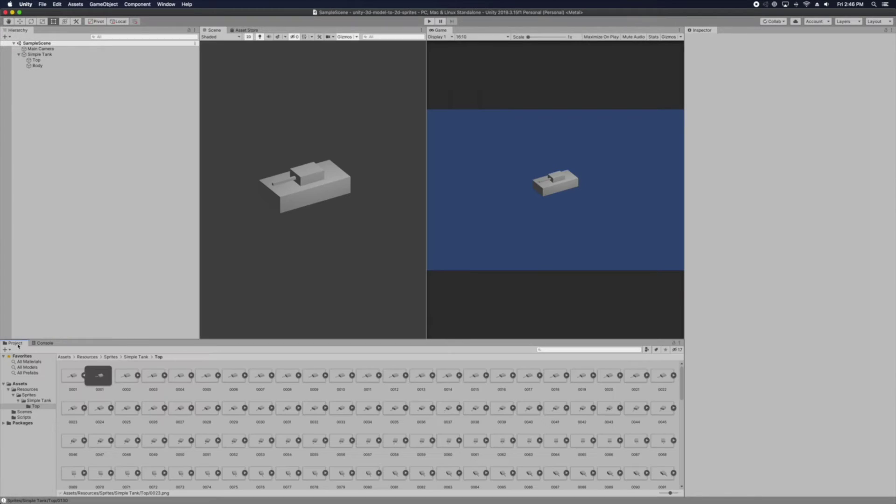
Step: Open the turret behaviour script from Unity's Scripts folder in Visual Studio
click(24, 417)
click(94, 380)
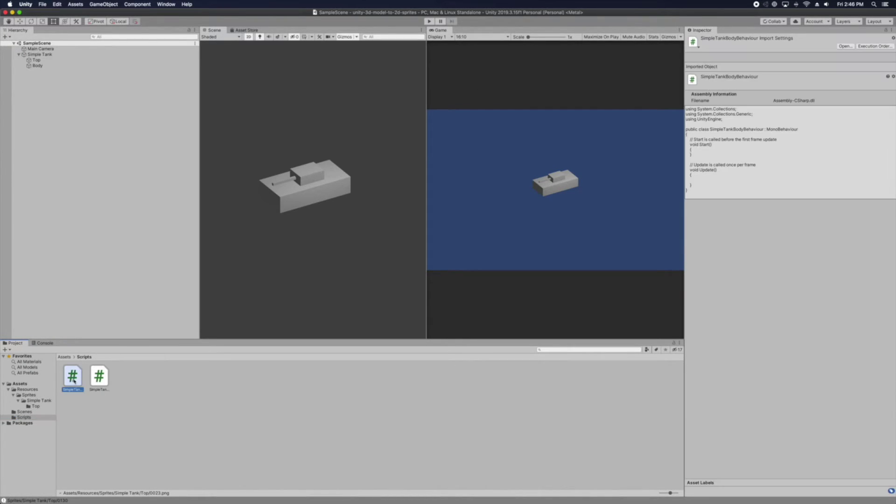
double_click(96, 379)
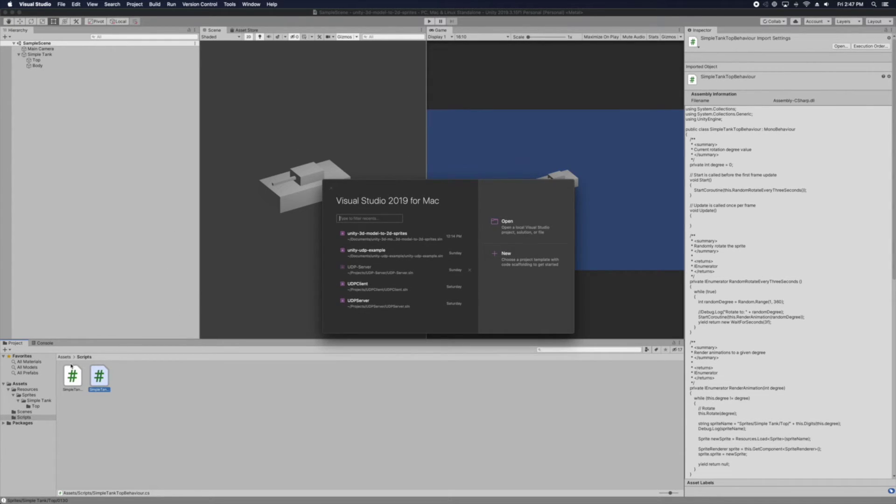
click(101, 376)
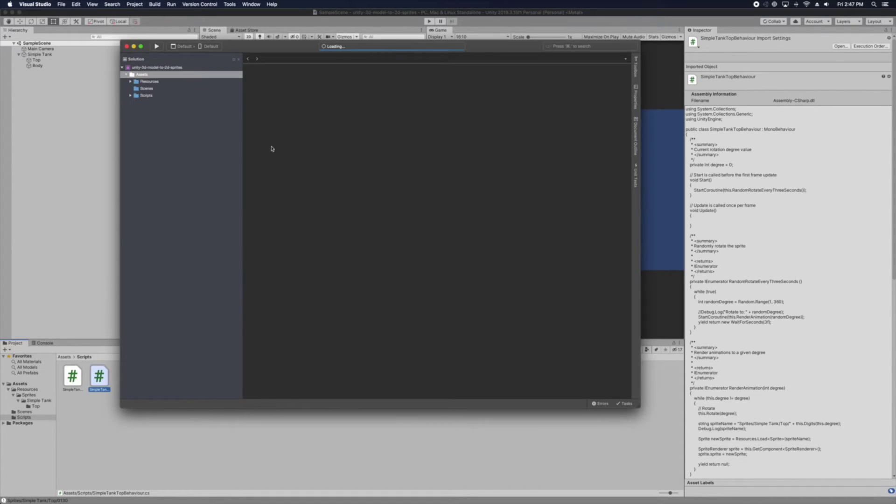
drag(282, 48, 427, 64)
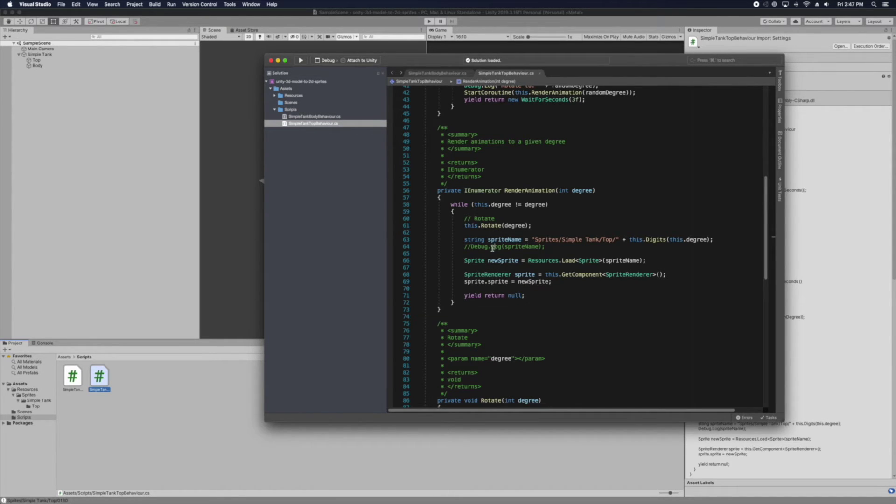
Step: Run the scene in Unity with the console shown, then jump to the code line behind a log entry
click(173, 368)
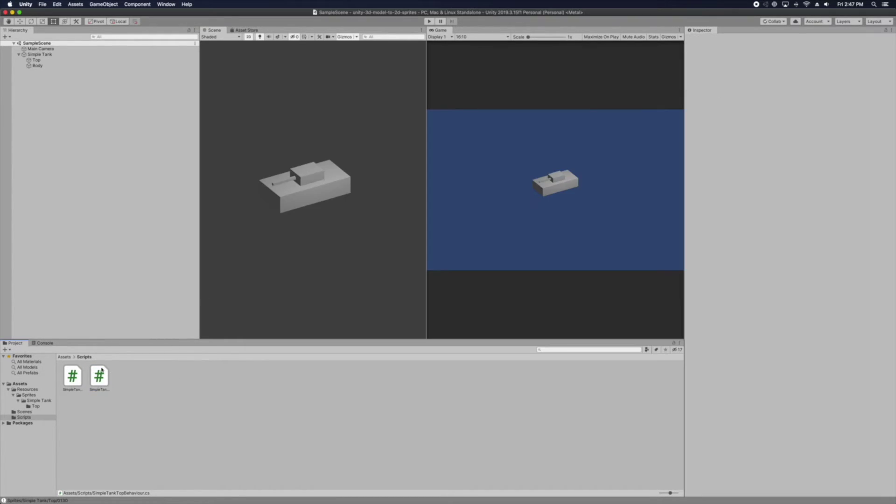
click(45, 343)
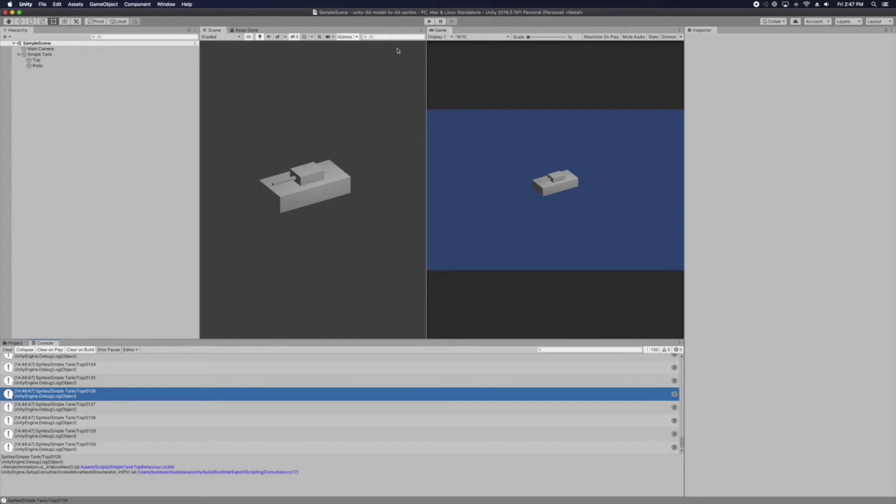
click(429, 21)
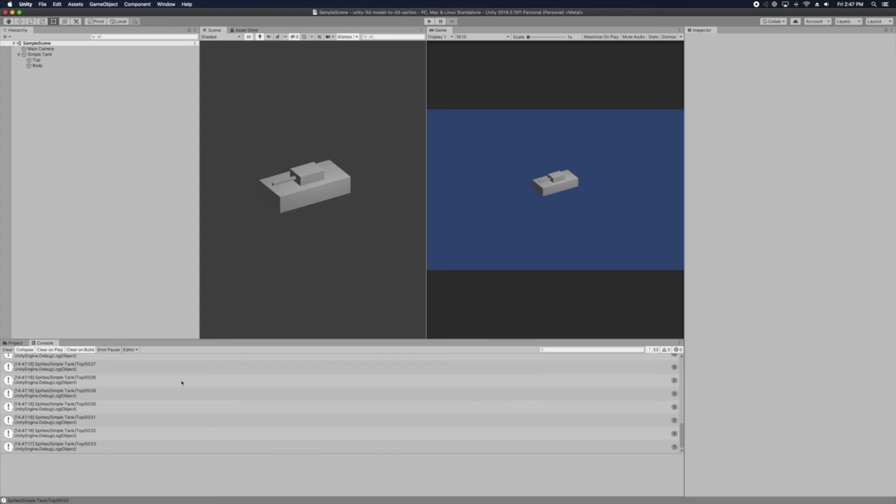
double_click(182, 383)
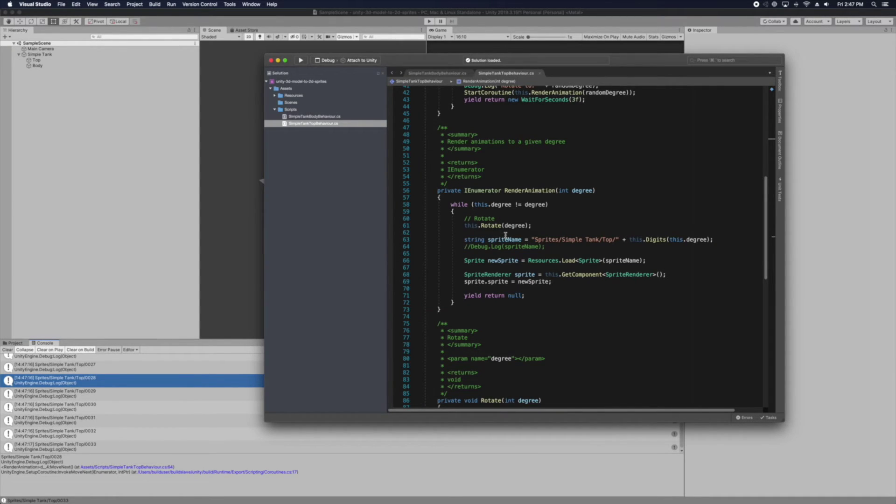
Step: Delete the commented-out Debug.Log(spriteName) line and its blank line, build, and return to Unity
scroll(506, 236, down, 9)
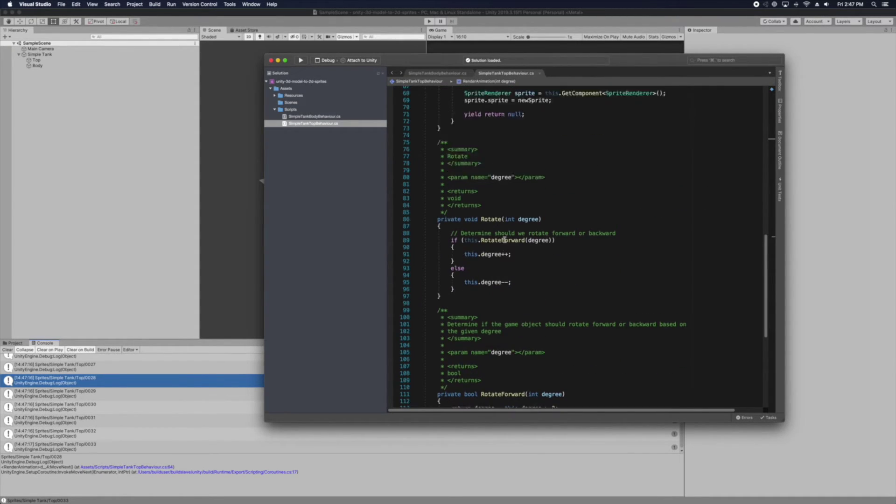
scroll(505, 240, up, 8)
drag(545, 225, 422, 227)
key(BackSpace)
key(BackSpace)
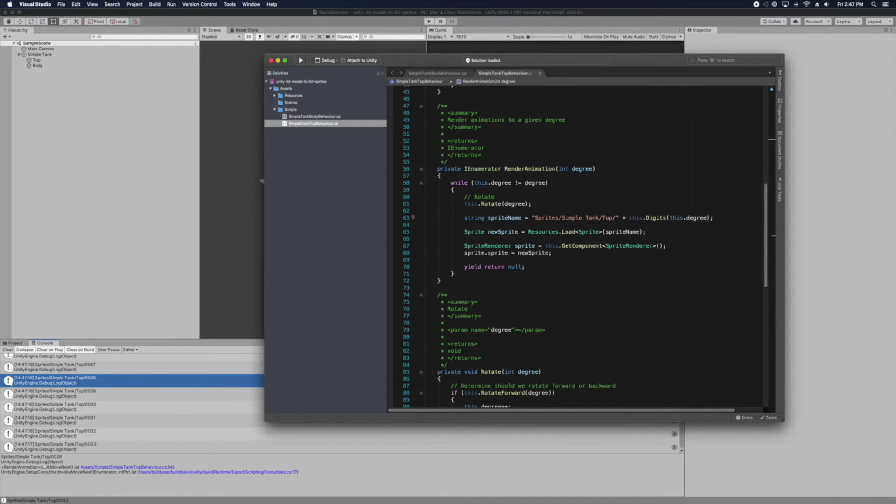
key(BackSpace)
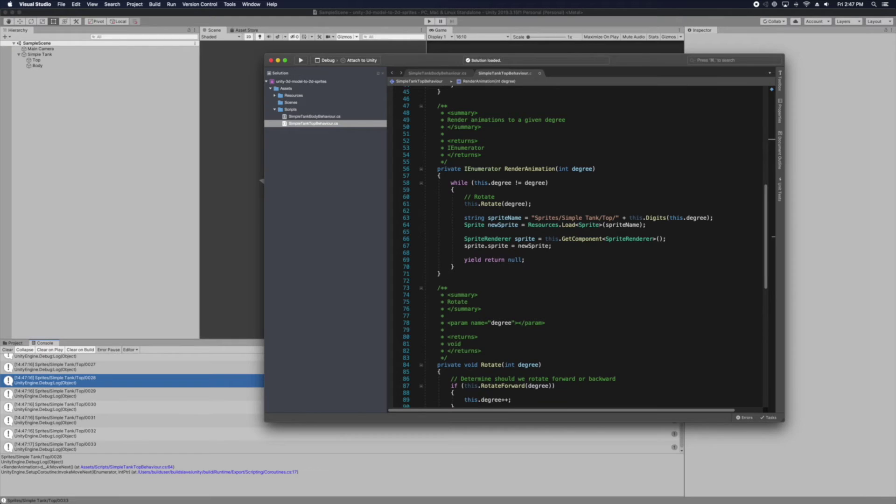
scroll(544, 244, down, 10)
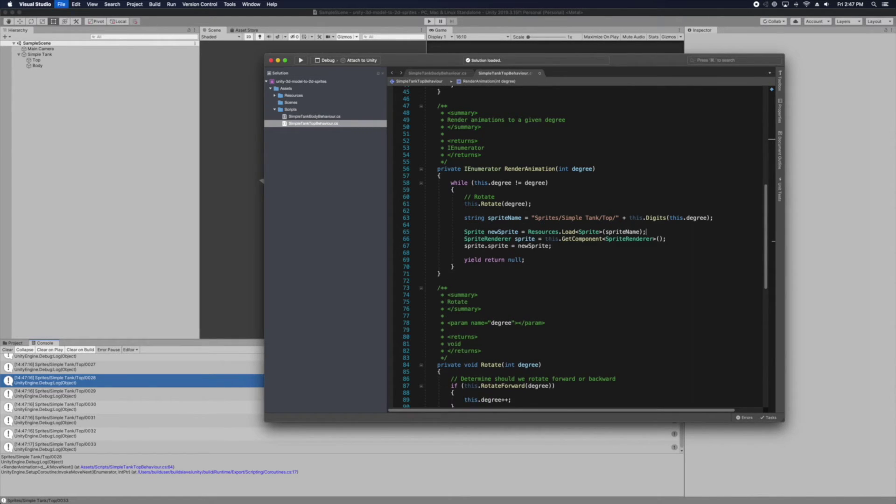
click(301, 60)
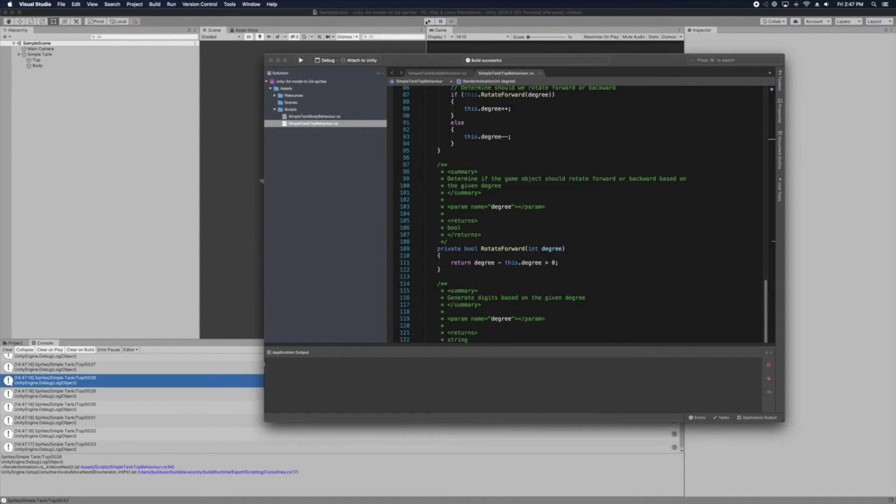
click(427, 21)
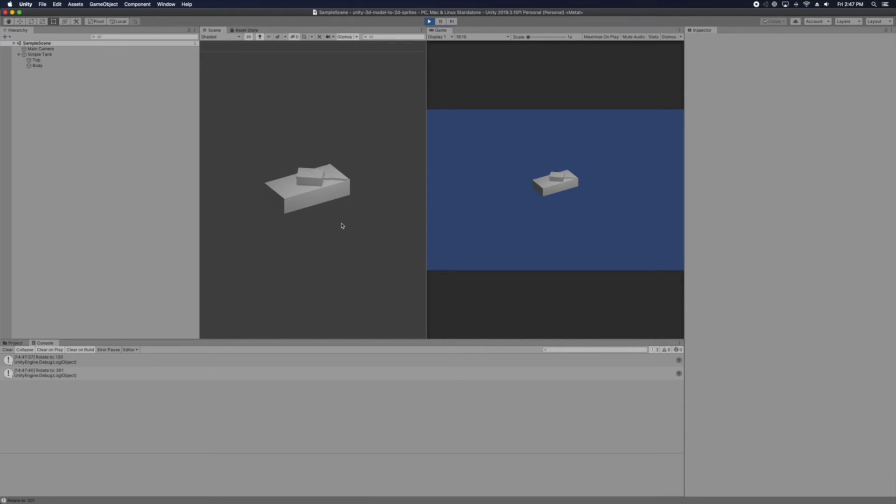
Step: Select the turret Top object and inspect the Rotate to log entries: 315, 44, 357, 154, 343, 218
scroll(336, 235, down, 3)
scroll(335, 233, up, 3)
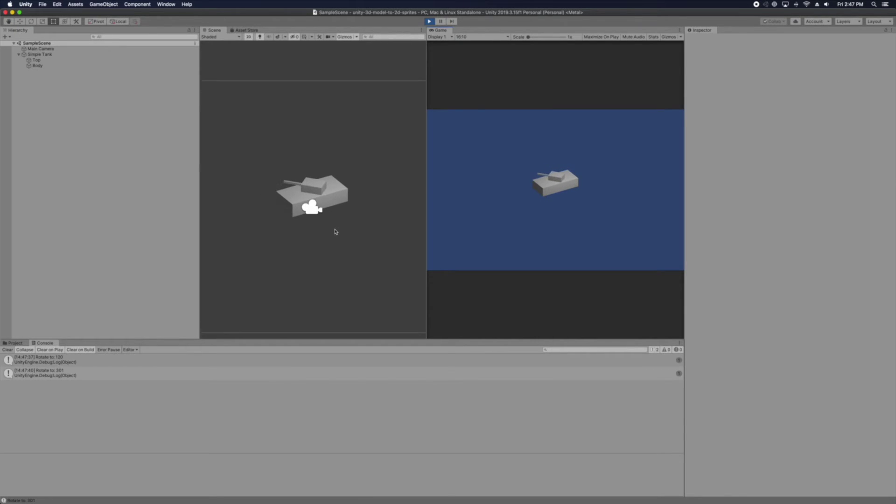
click(322, 191)
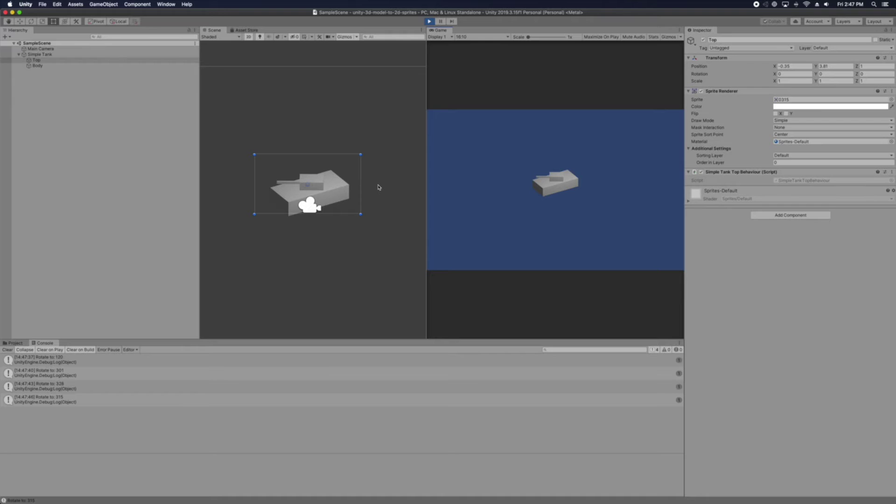
click(174, 399)
click(170, 410)
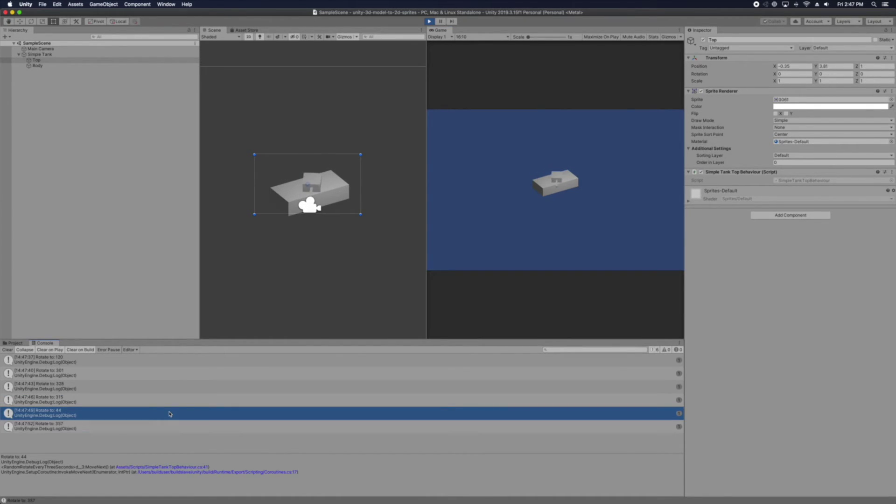
click(161, 425)
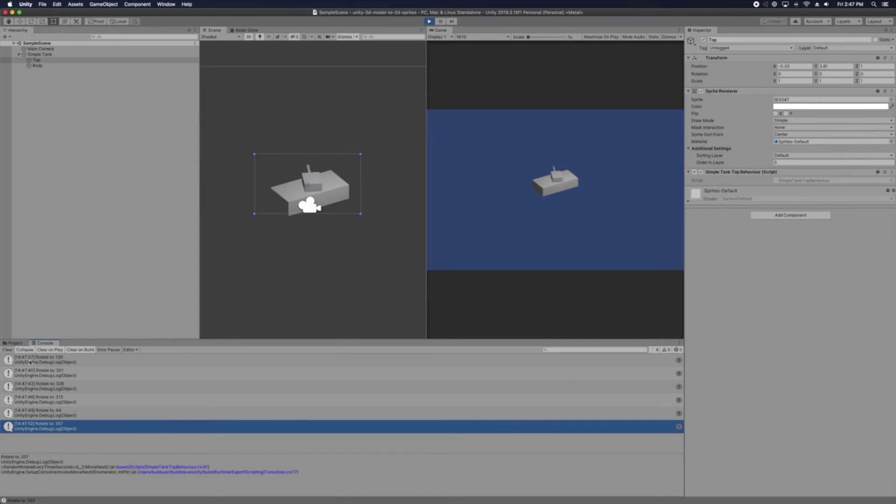
click(9, 351)
click(83, 363)
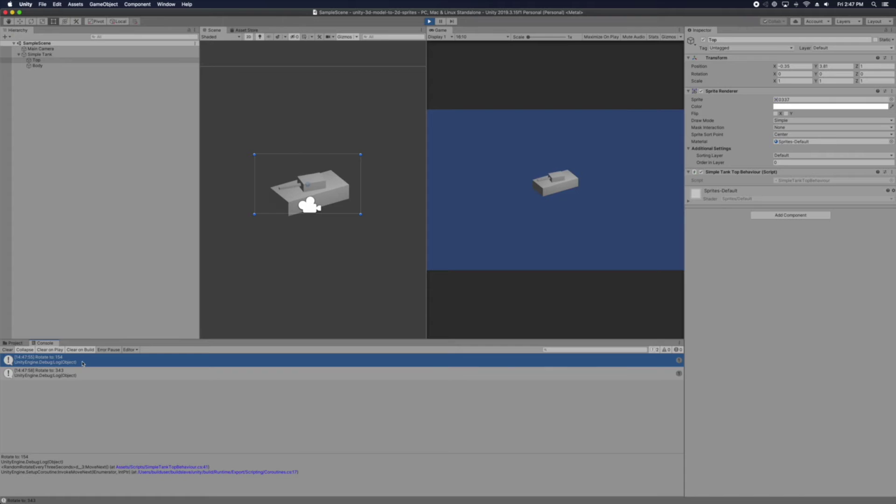
click(69, 376)
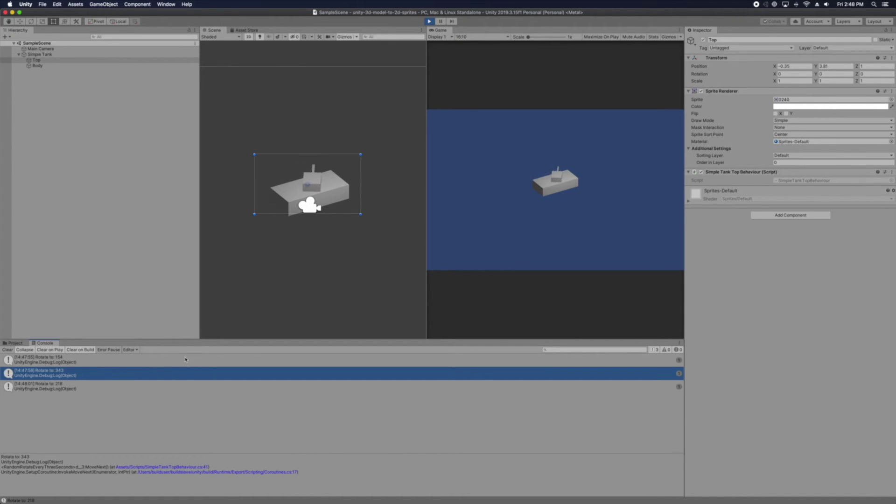
click(119, 383)
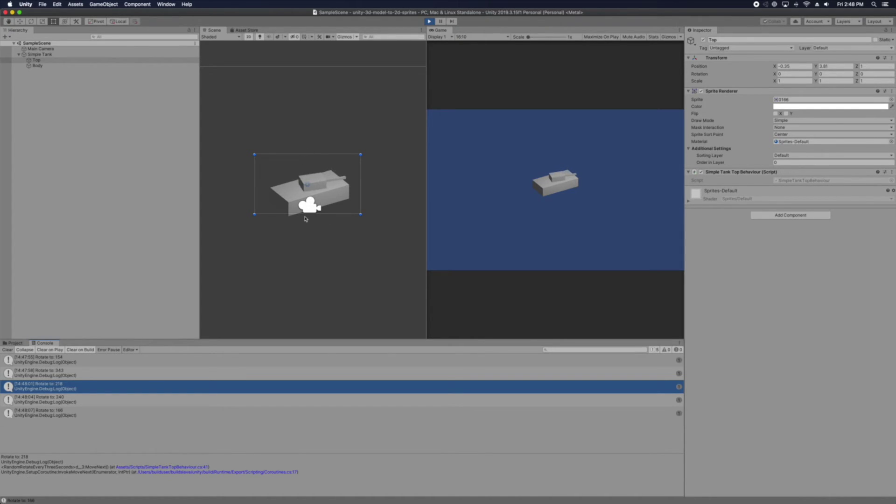
Step: Select the tank's Body object and exit play mode
click(295, 195)
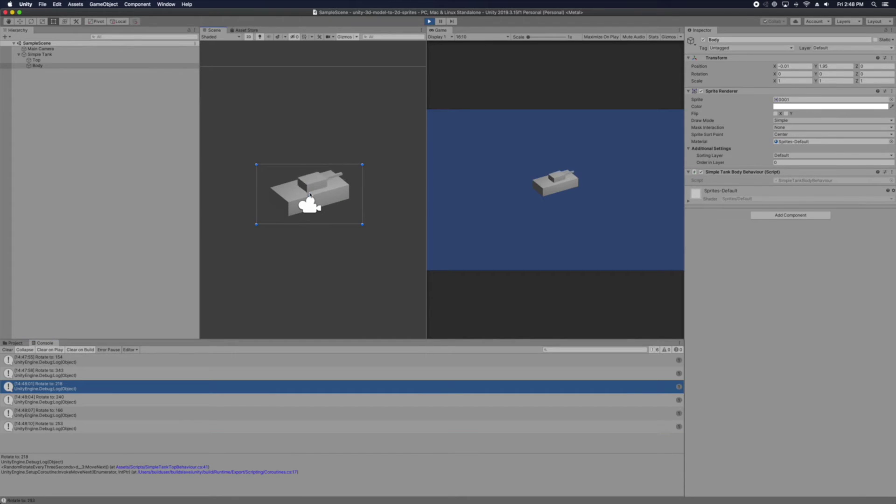
click(429, 21)
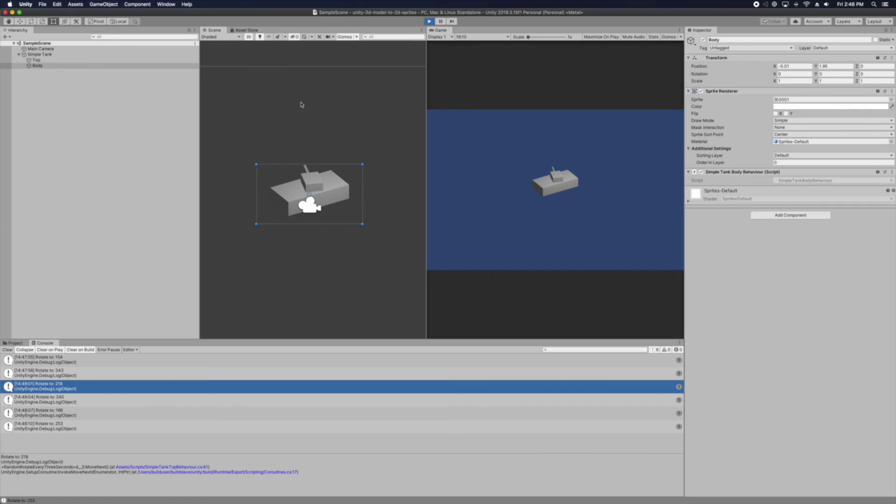
mouse_move(10, 407)
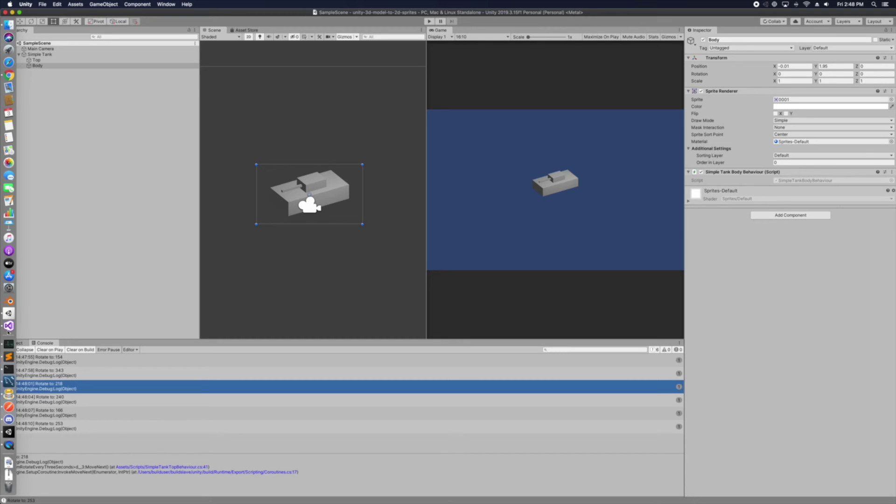
click(8, 326)
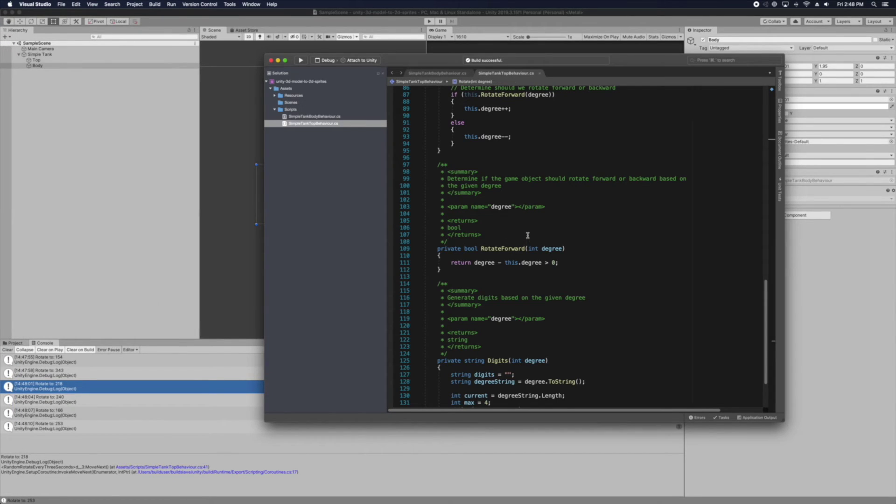
Step: Replace SimpleTankBodyBehaviour.cs with the turret code, rename the class SimpleTankBodyBehaviour, and save
scroll(528, 235, down, 8)
click(522, 205)
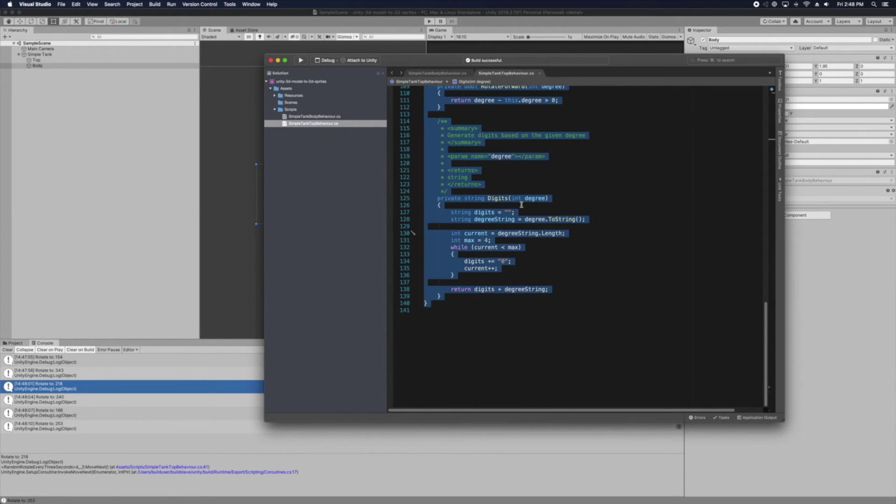
click(448, 74)
key(super+a)
key(super+v)
scroll(509, 186, up, 5)
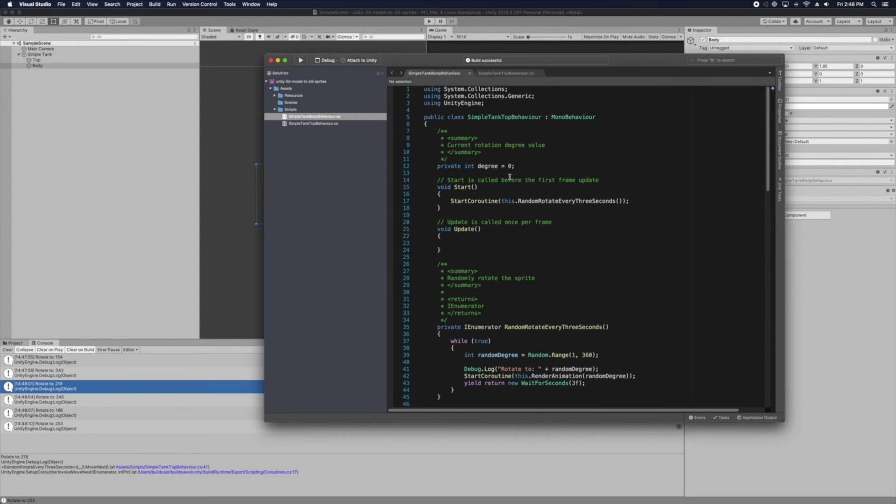
drag(502, 117, 512, 117)
text(Bod)
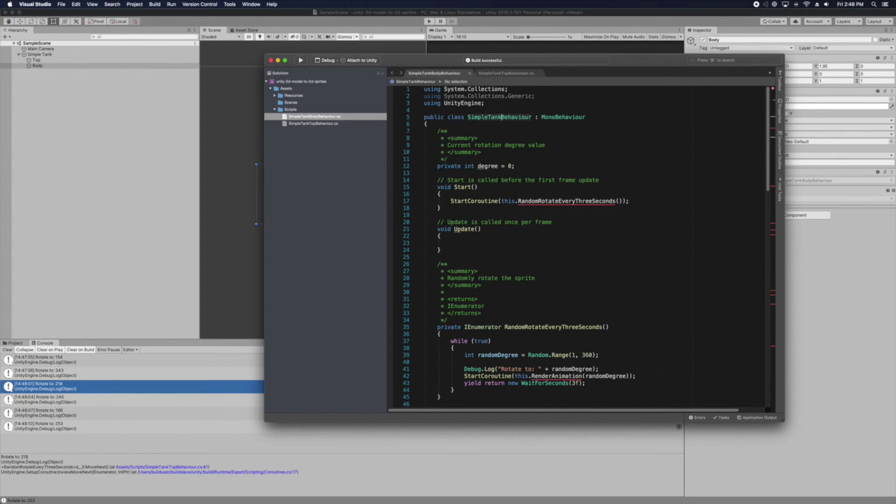
text(y)
key(super+s)
Step: Shorten the sprite path to Sprites/Simple Tank/ by removing Top/, and save
scroll(525, 234, down, 10)
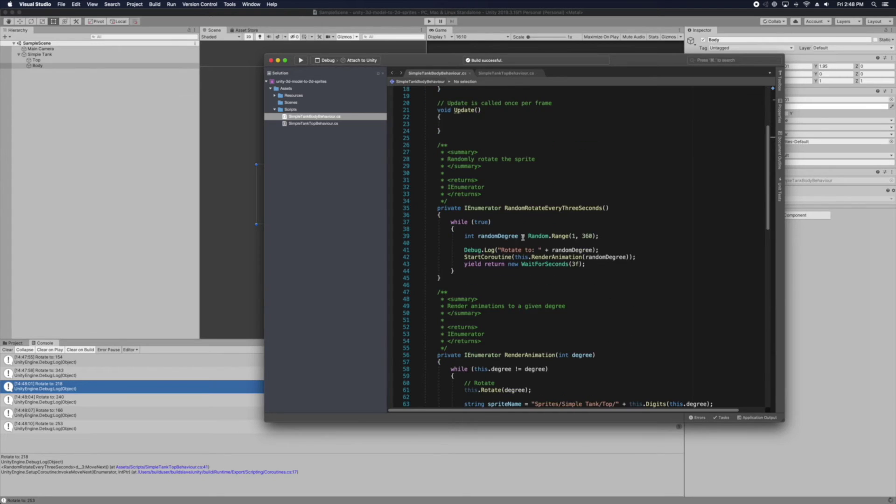
scroll(524, 258, down, 2)
double_click(605, 257)
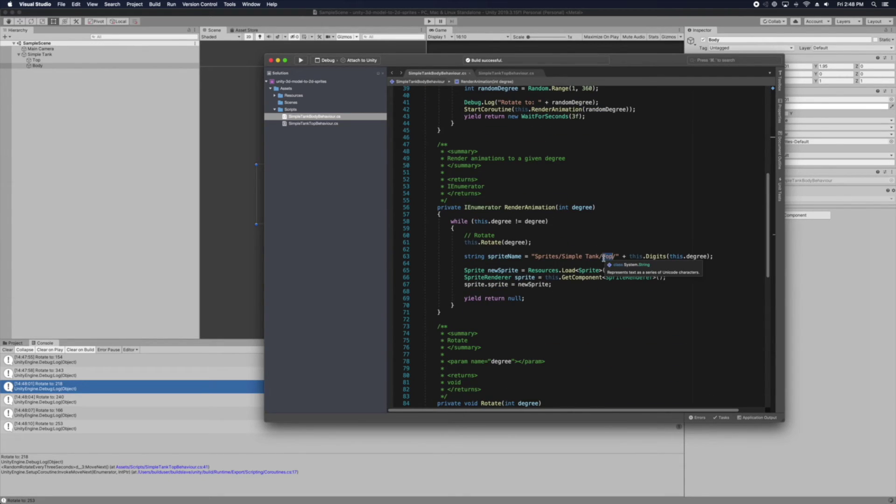
key(BackSpace)
key(BackSpace)
key(super+s)
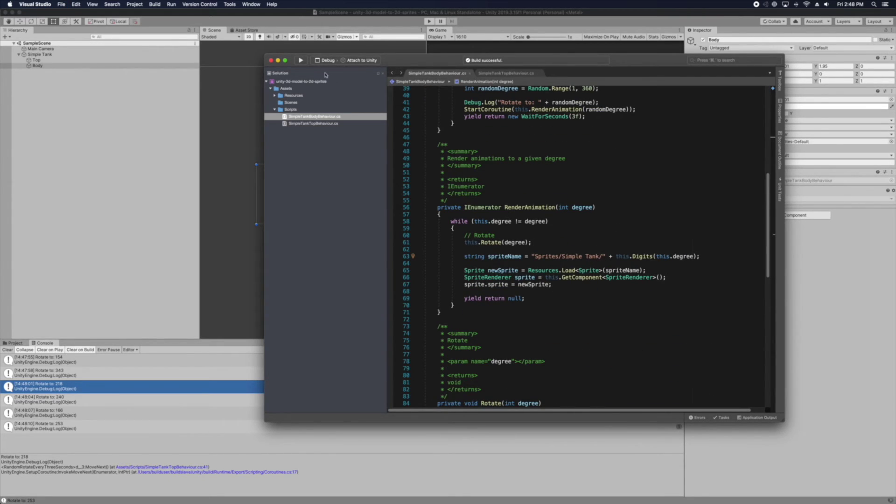
Step: Briefly play and then stop the scene in Unity
click(386, 25)
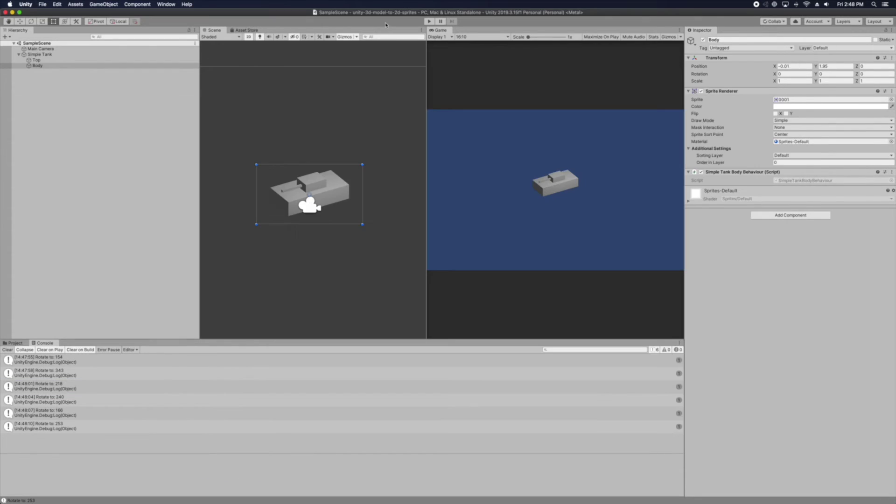
click(431, 22)
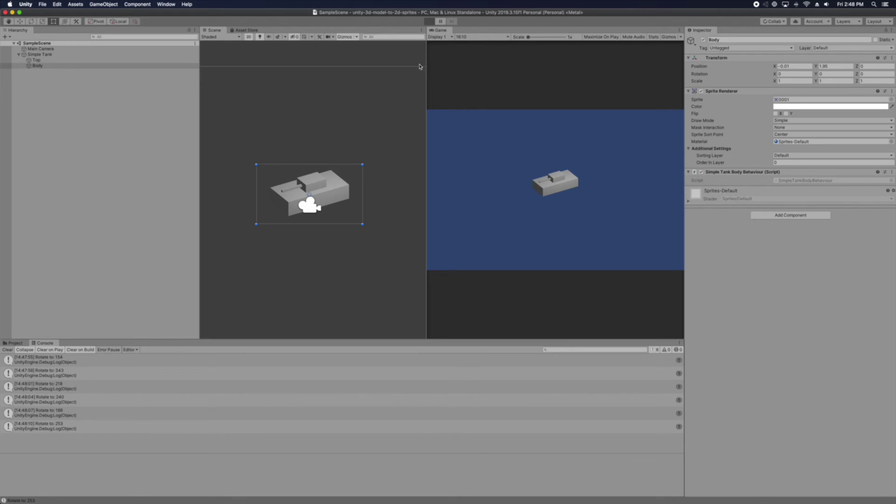
key(super+p)
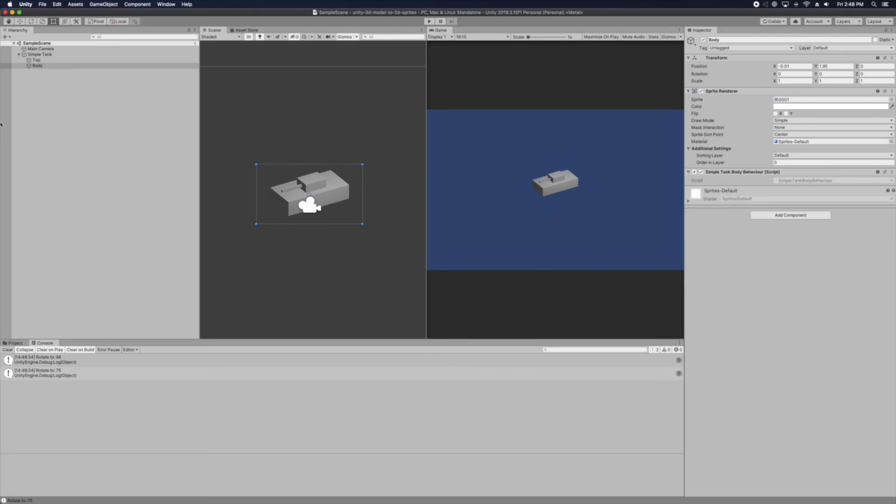
Step: Minimize the empty Sublime Text window and return to Visual Studio
mouse_move(1, 125)
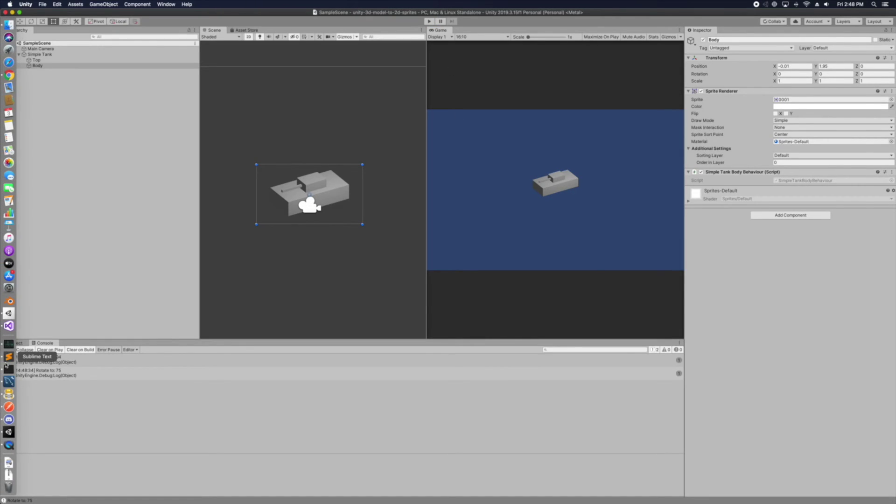
click(7, 364)
click(227, 104)
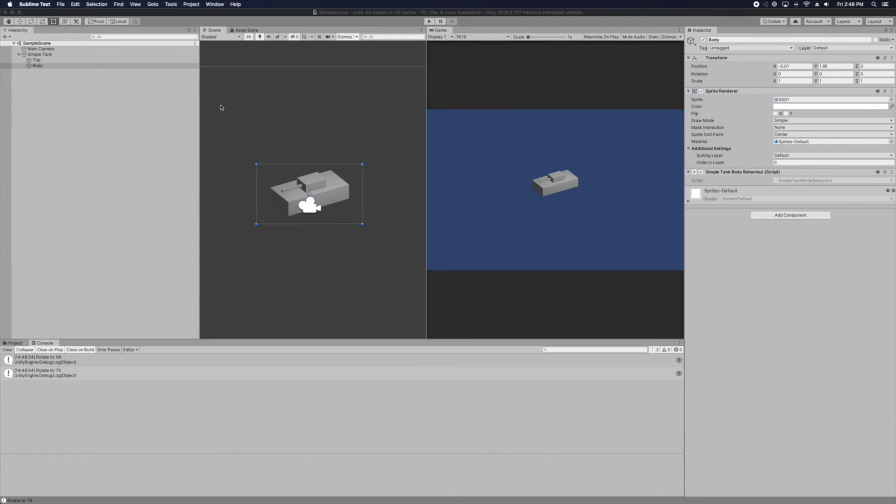
mouse_move(2, 275)
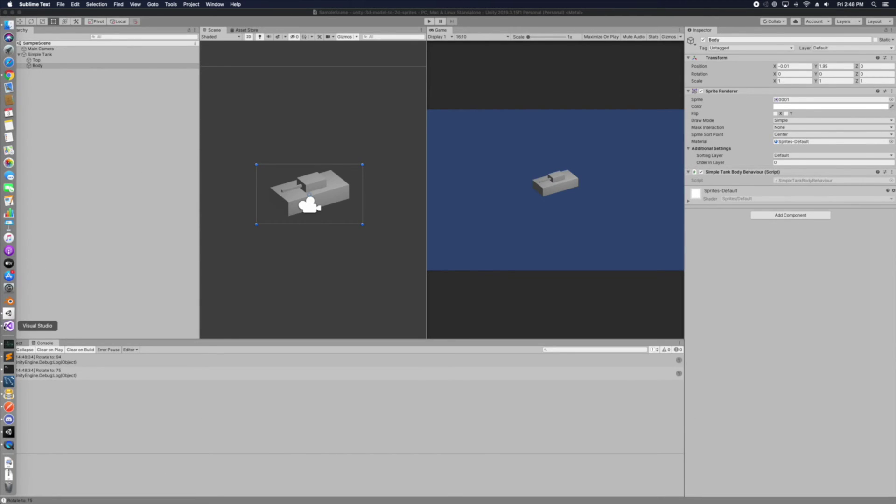
click(8, 326)
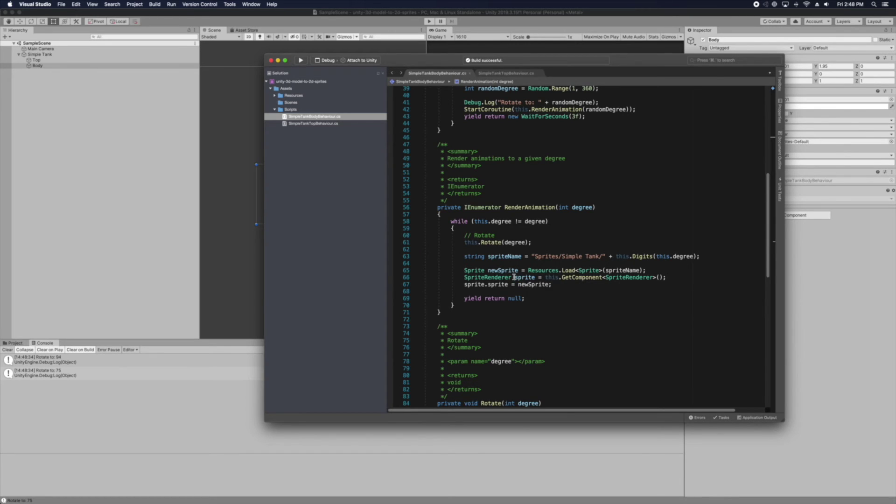
scroll(514, 277, down, 15)
scroll(516, 276, up, 5)
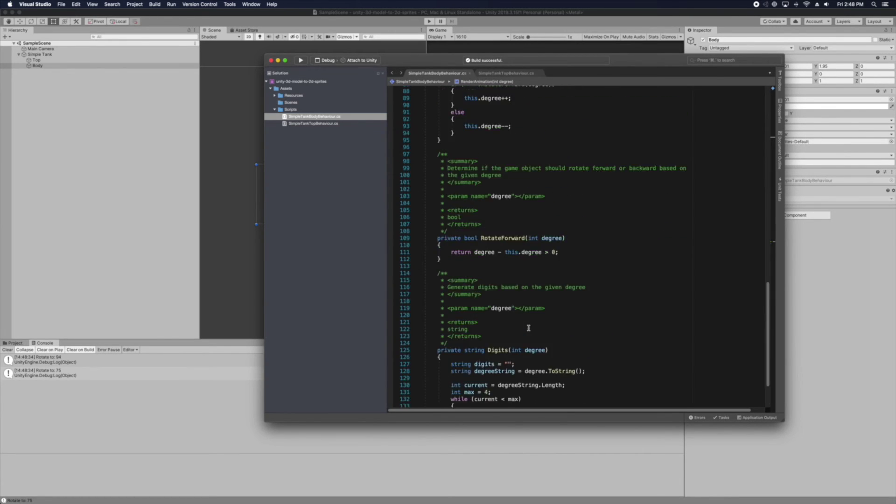
scroll(529, 328, up, 5)
scroll(529, 328, up, 5)
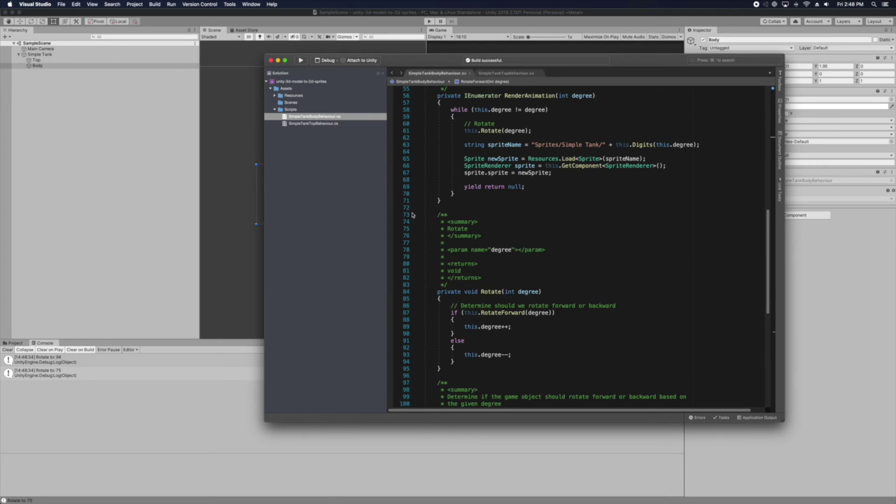
Step: Set the debug target to Attach to Unity and Play, run it, and watch the tank in Unity
click(301, 61)
click(302, 61)
click(366, 61)
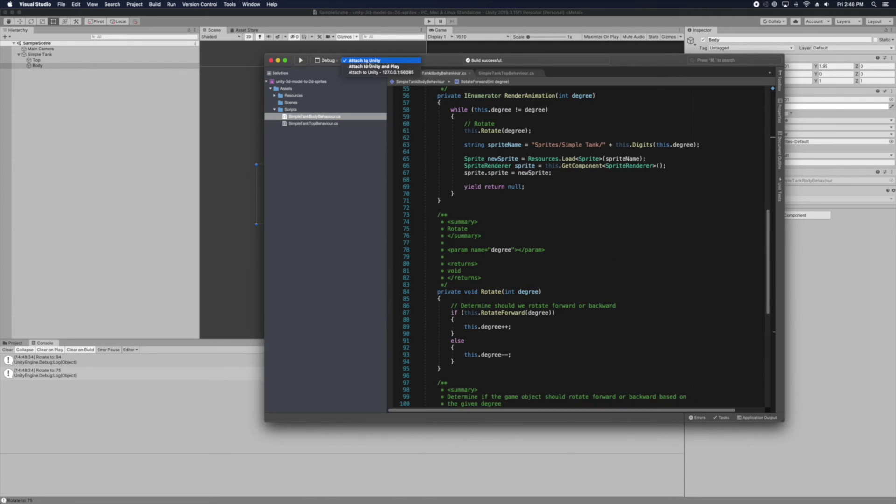
click(368, 61)
click(366, 61)
click(368, 61)
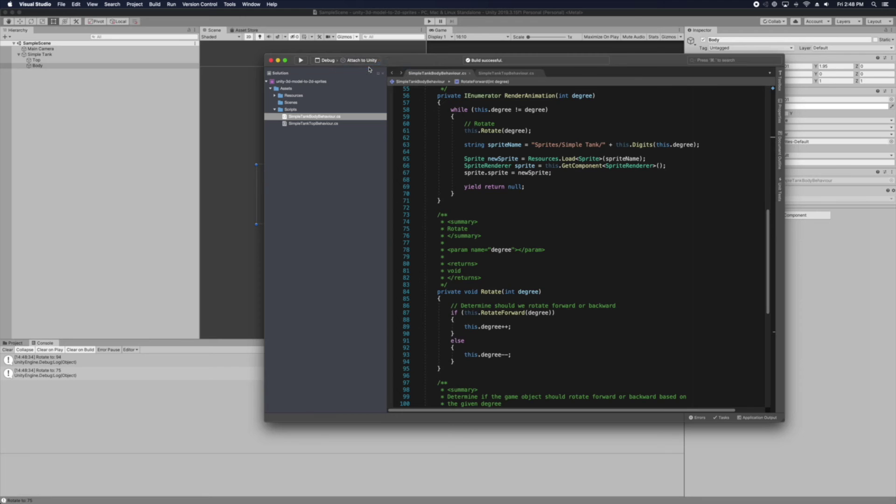
click(301, 60)
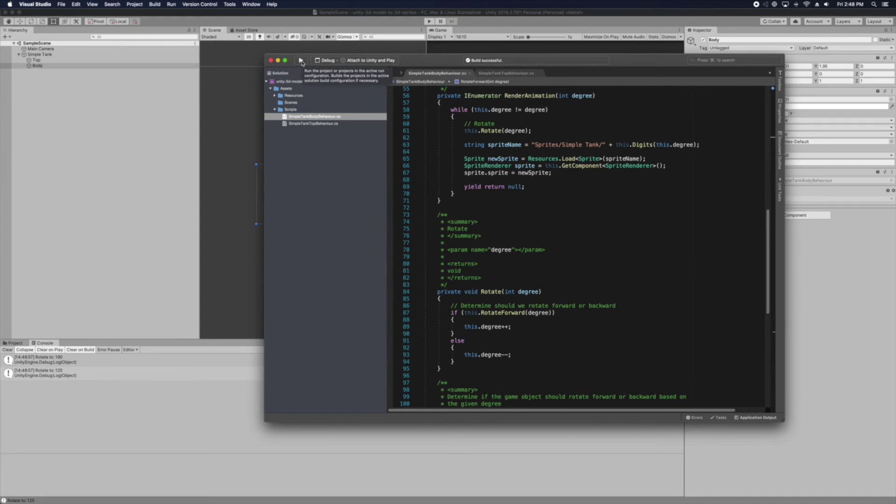
click(301, 61)
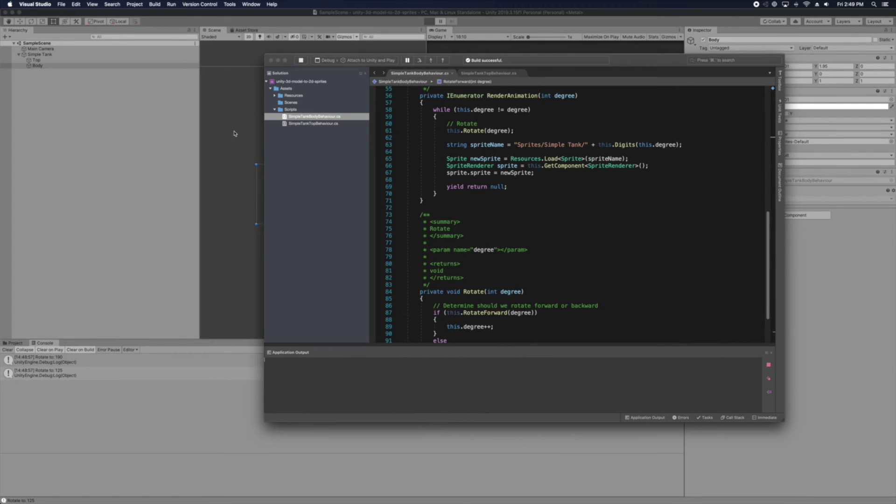
click(122, 169)
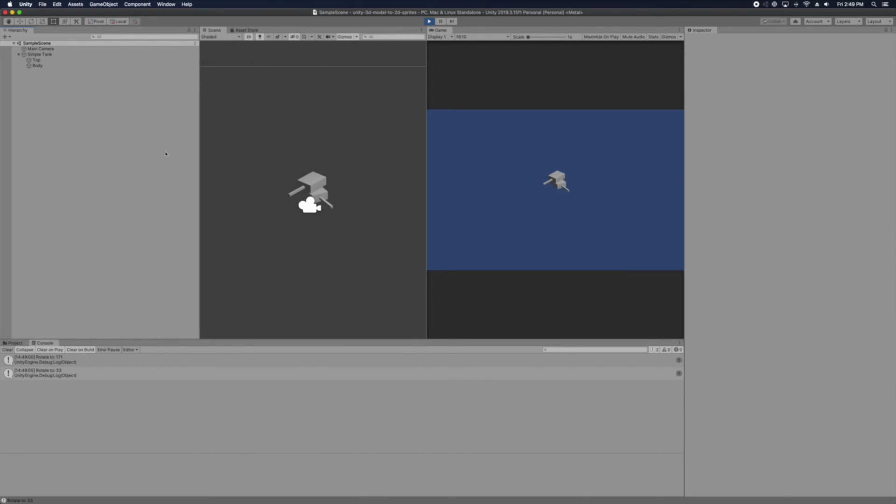
Step: Stop play mode, select Body, and open the SimpleTankBodyBehaviour script from the project files
click(429, 21)
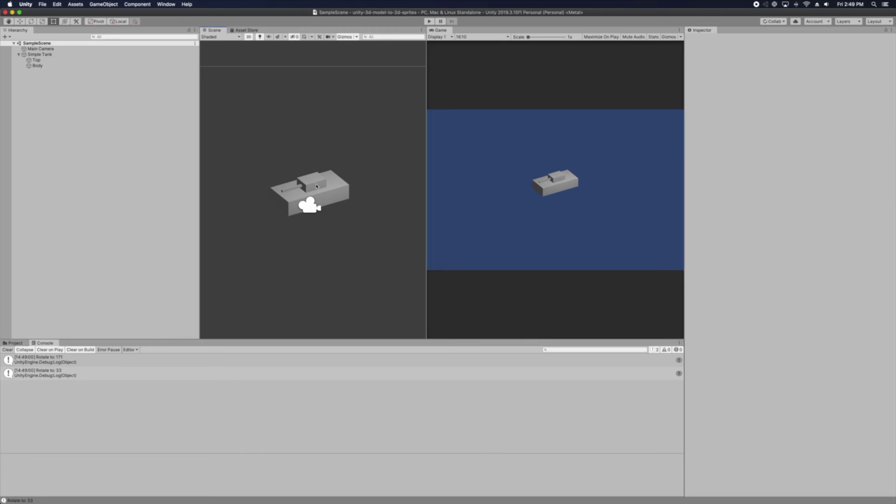
click(316, 186)
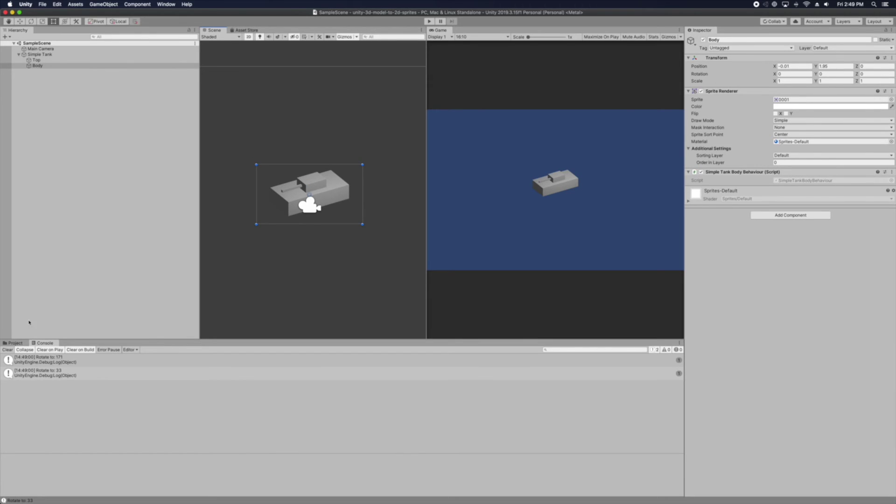
click(15, 344)
click(66, 382)
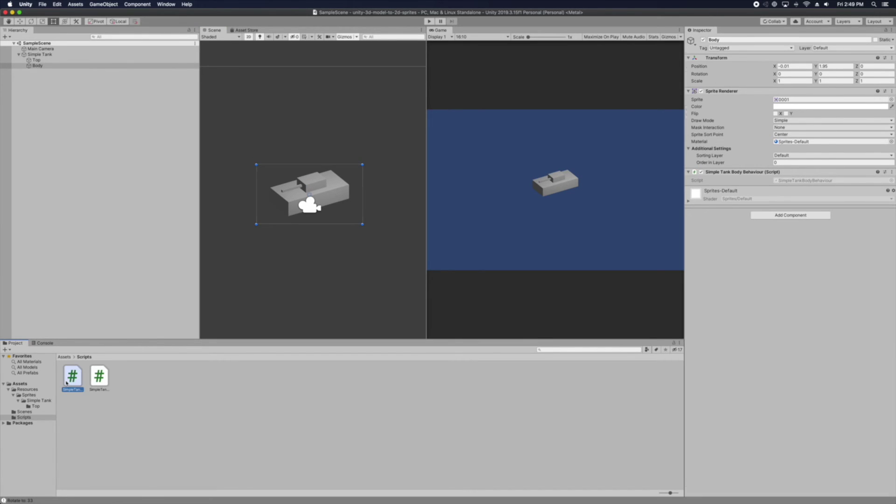
double_click(68, 383)
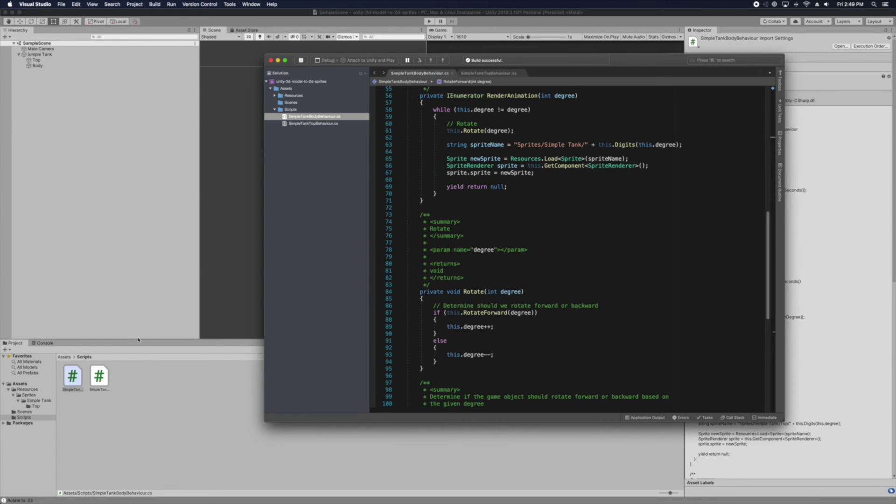
Step: Open the Resources > Sprites > Simple Tank folder, then place the cursor in RenderAnimation
click(36, 407)
click(38, 403)
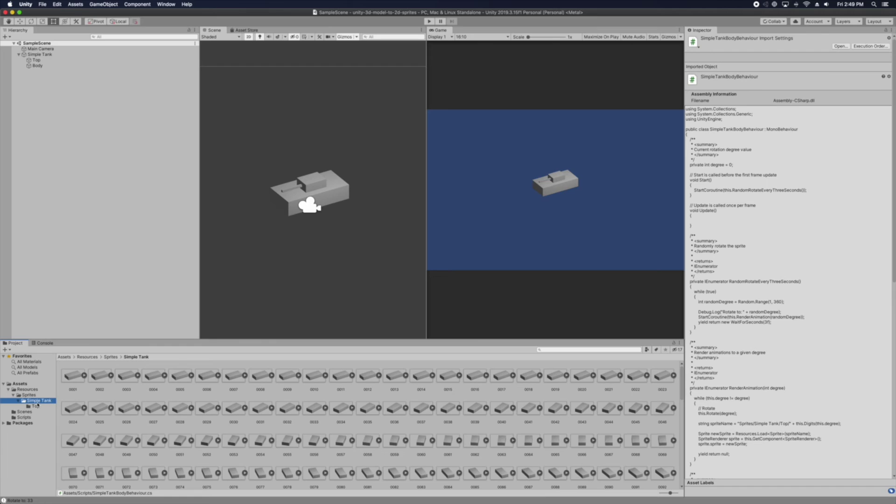
mouse_move(2, 308)
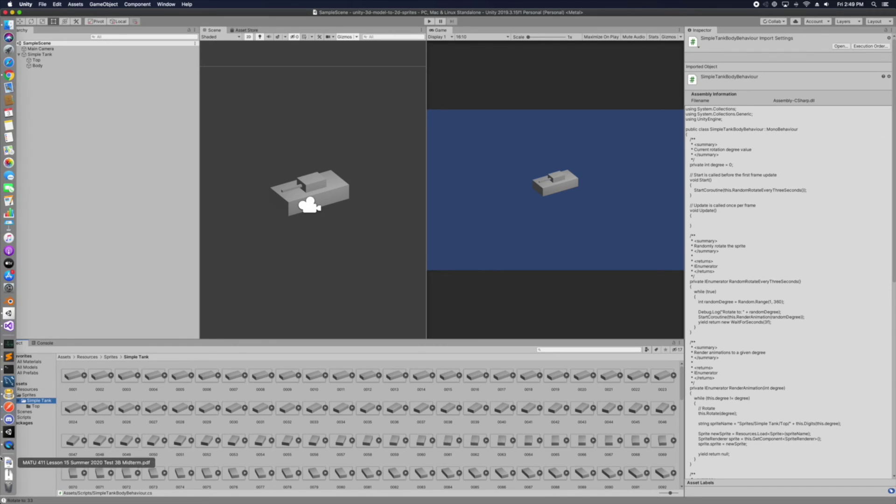
click(8, 325)
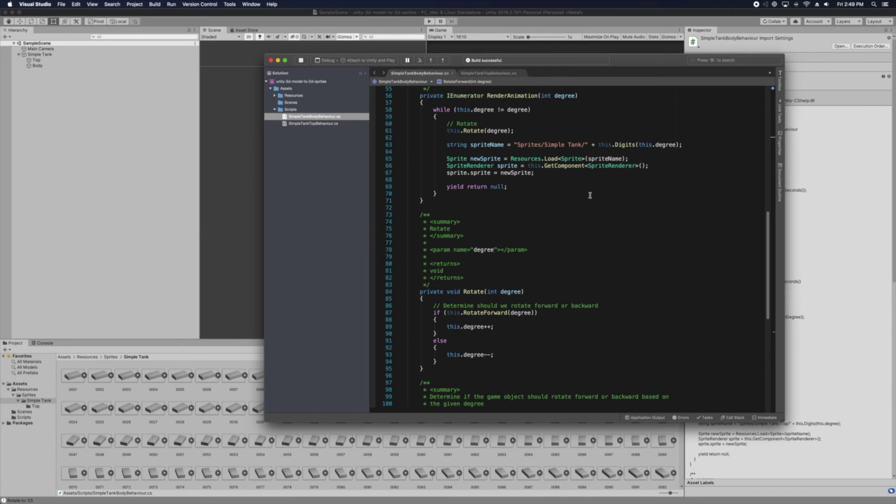
scroll(625, 181, down, 15)
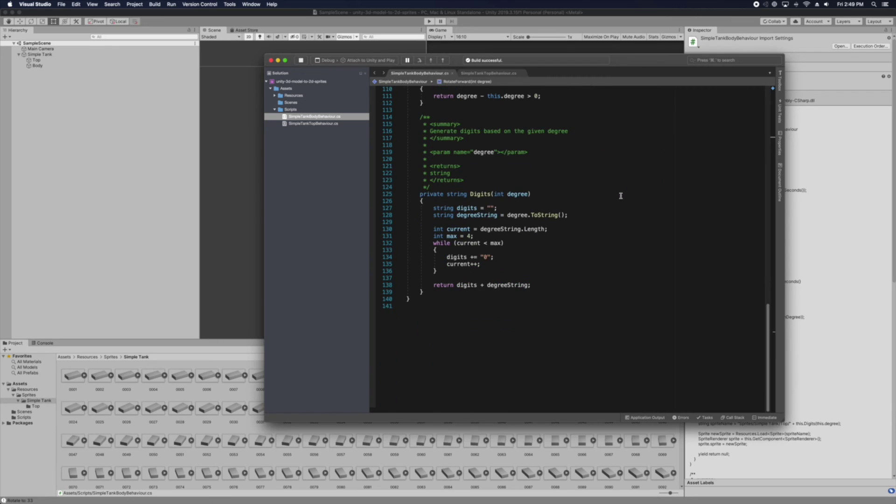
scroll(620, 197, up, 19)
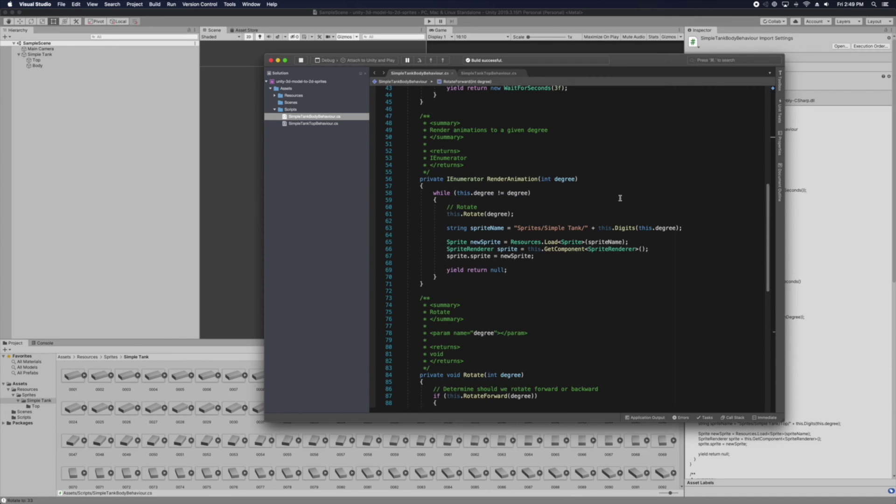
click(579, 229)
Step: Add Debug.Log(spriteName); after the spriteName assignment and save the body script
triple_click(560, 228)
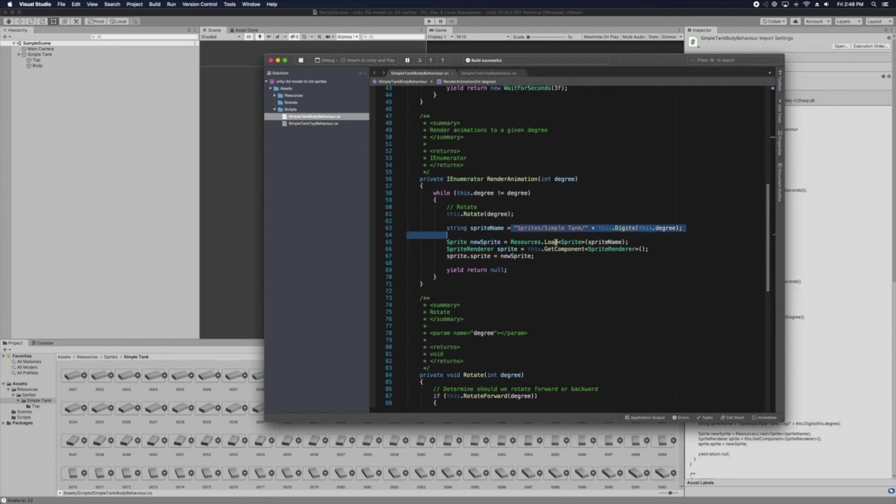
click(554, 236)
key(Return)
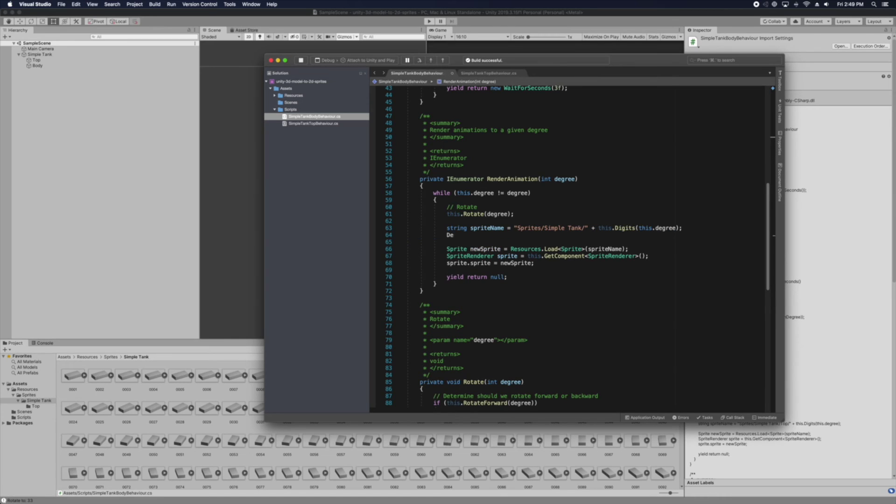
text(Debug.Log(spriteName);)
key(super+s)
scroll(553, 225, up, 10)
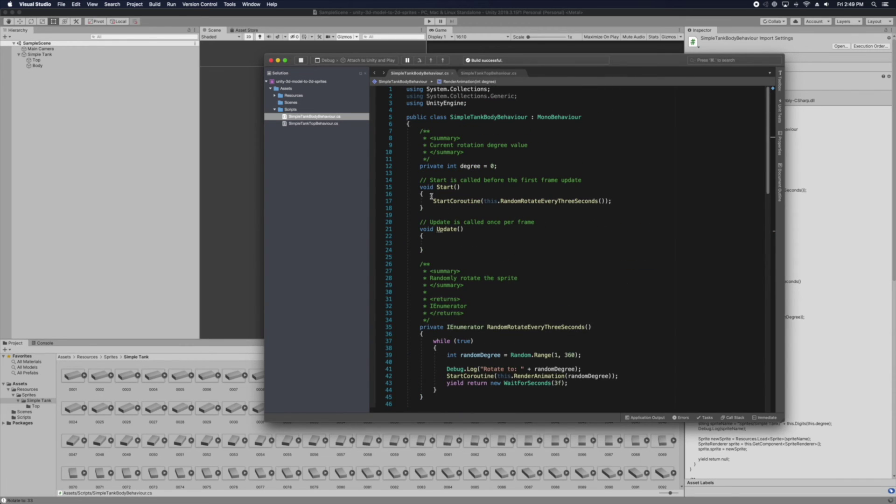
double_click(329, 123)
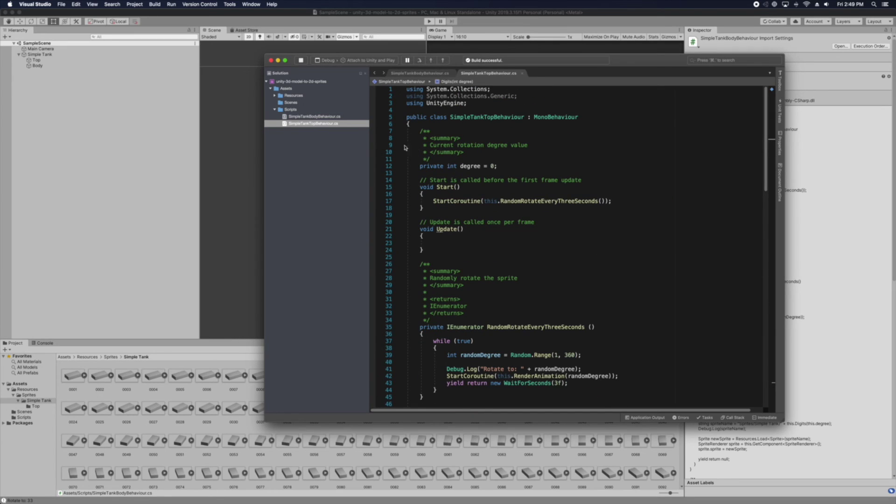
click(332, 118)
Step: Select Body in Unity, clear the console, and play the scene to log sprite paths
click(176, 114)
click(111, 67)
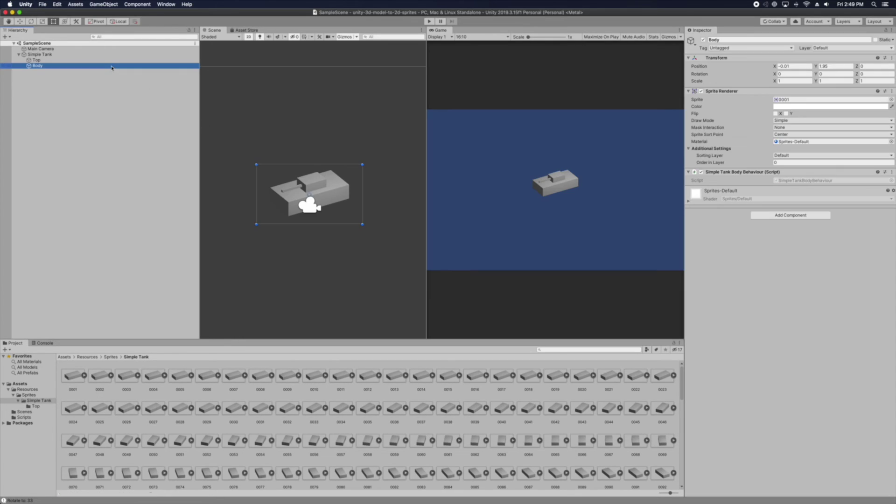
click(22, 348)
key(super+shift+c)
click(7, 349)
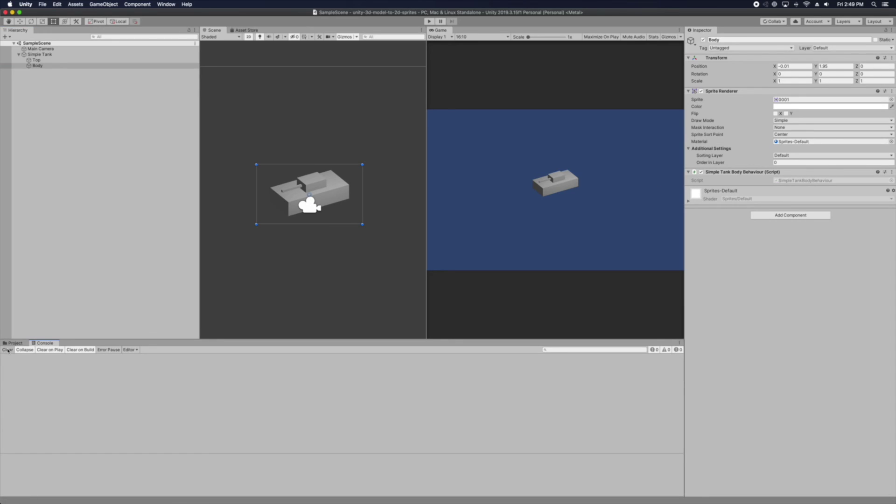
click(430, 21)
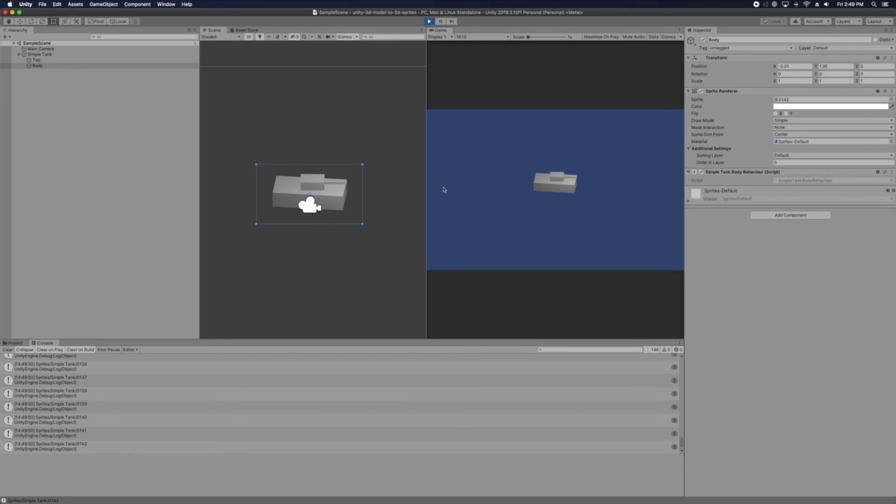
Step: Stop play mode and comment out the Debug.Log(spriteName) line in the body script
click(429, 21)
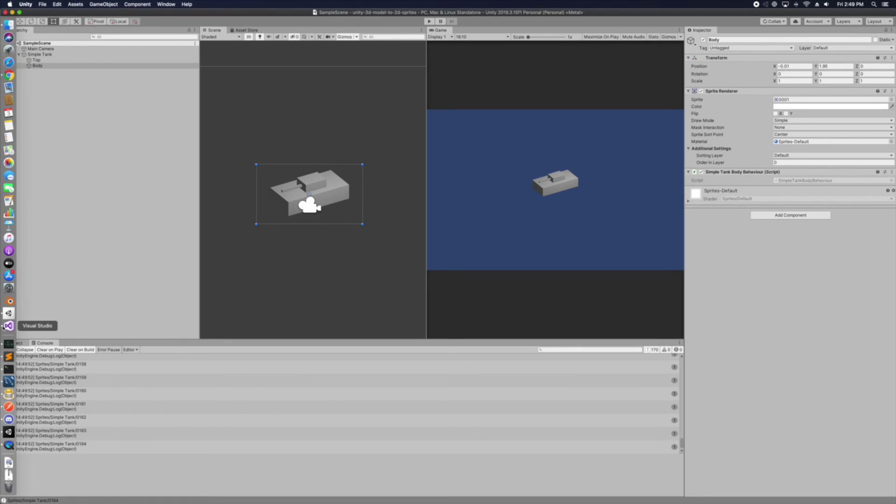
click(8, 326)
scroll(483, 292, down, 15)
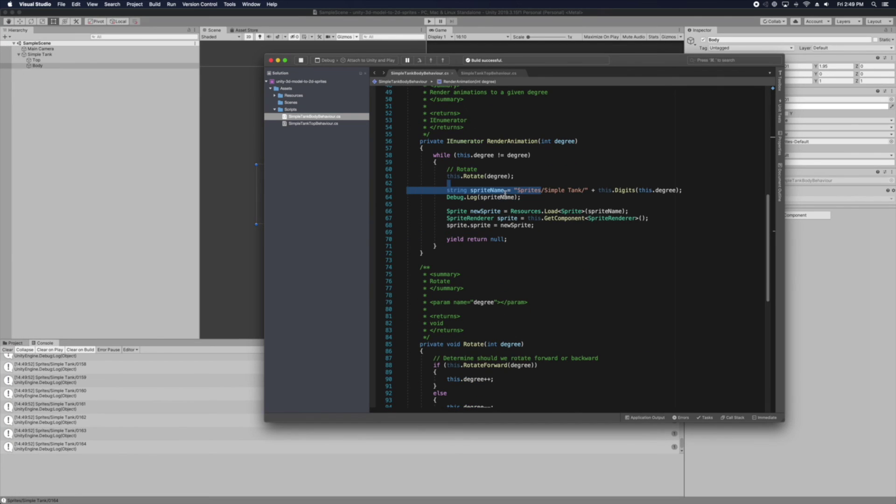
click(522, 197)
triple_click(522, 197)
key(super+slash)
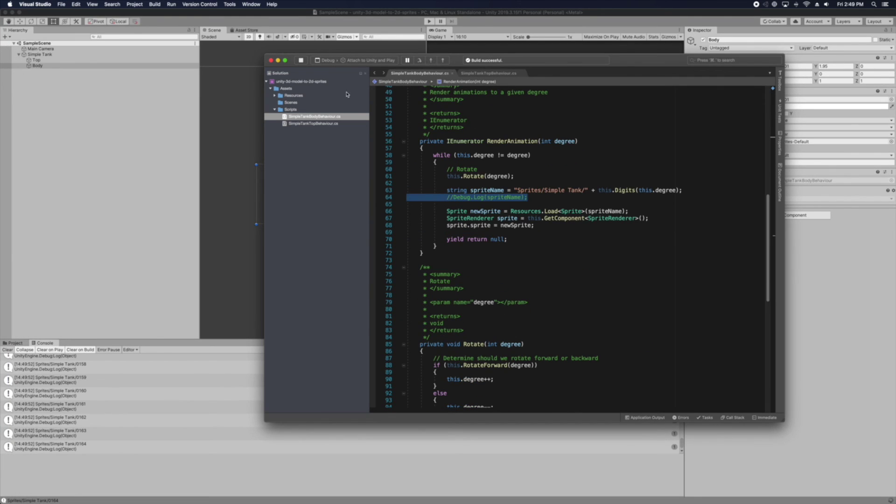
Step: Rerun through the attached debugger, logging only Rotate to 246, 334, 19 and 205, then stop
click(301, 60)
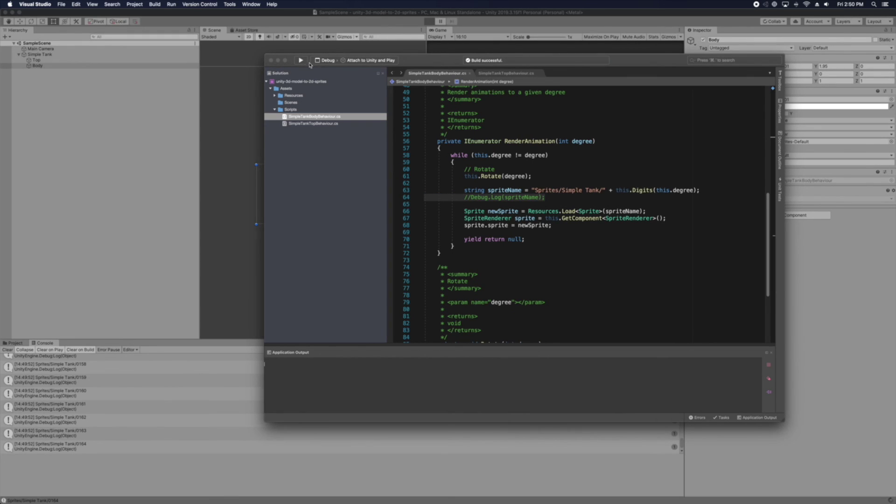
click(302, 60)
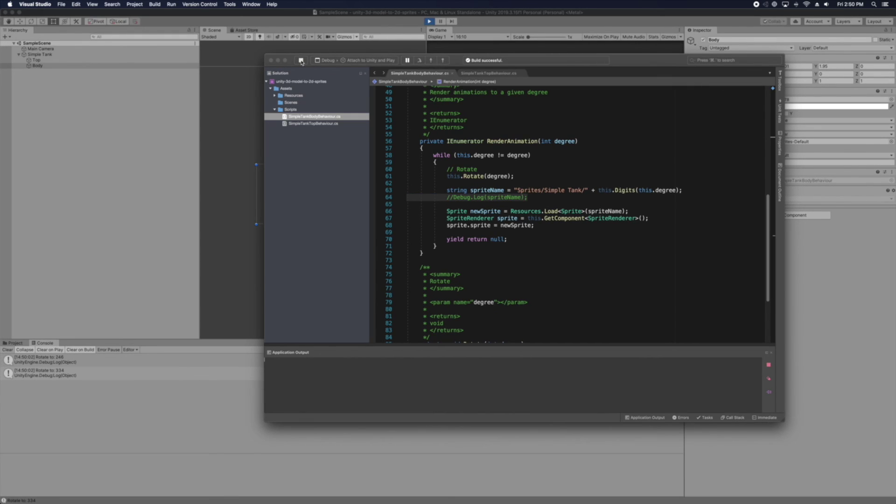
click(302, 60)
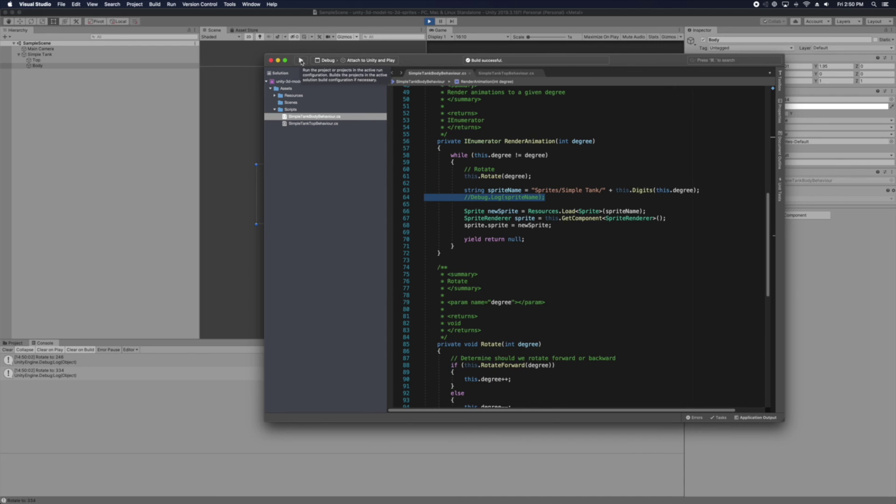
click(429, 21)
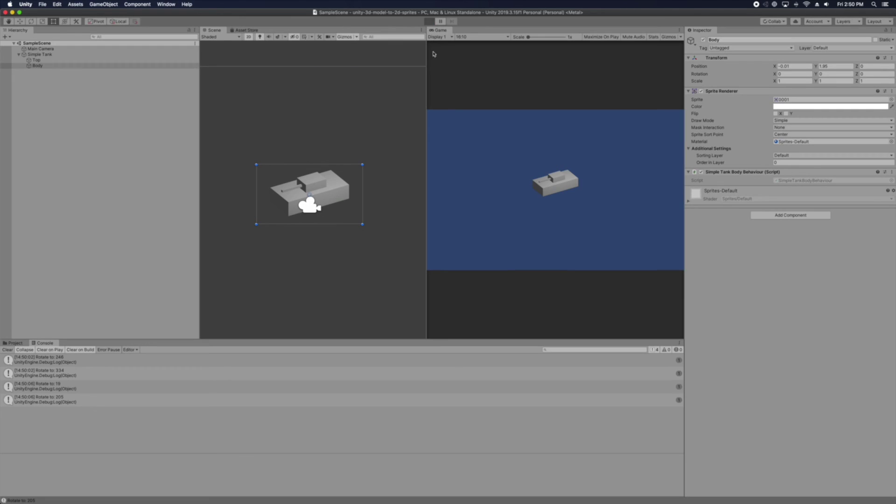
key(super+p)
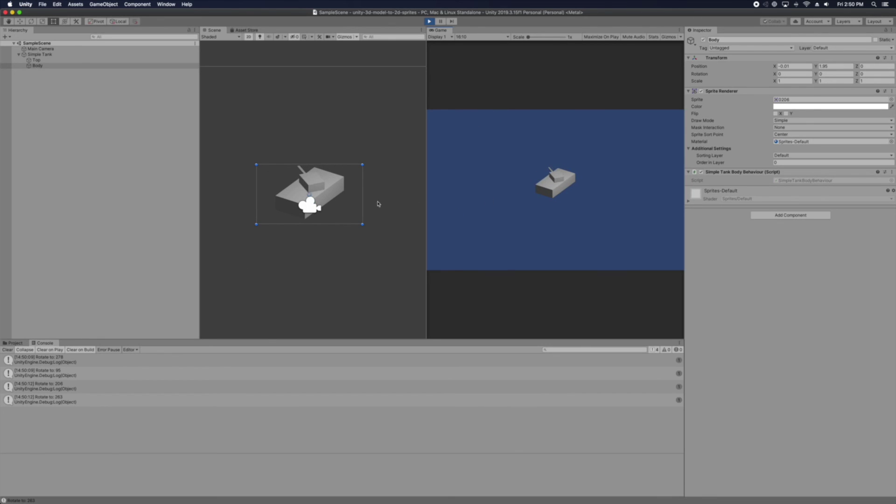
key(2)
key(w)
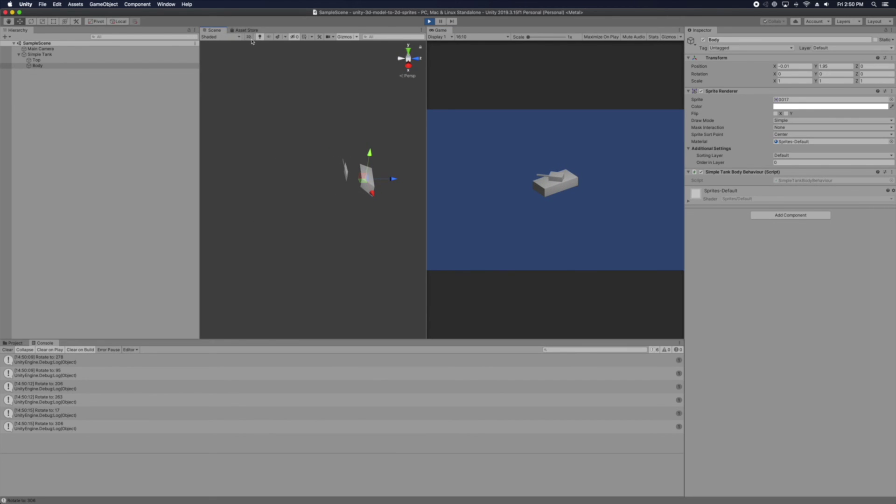
click(248, 36)
key(t)
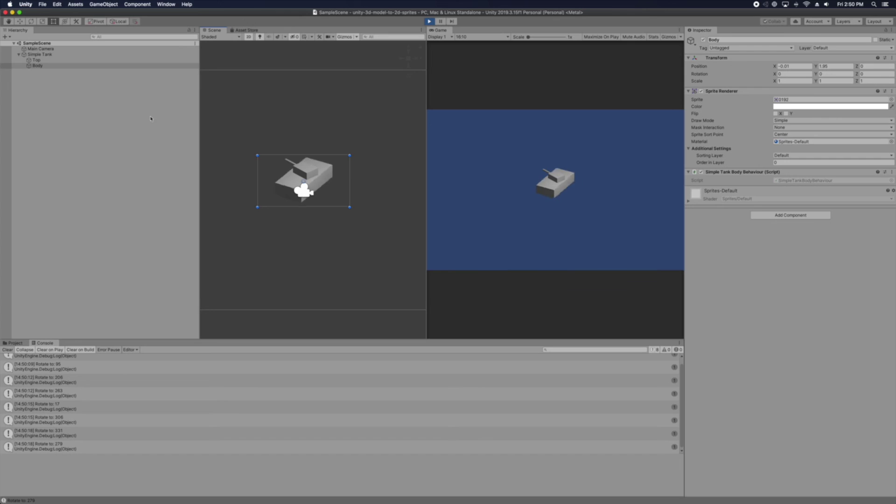
click(140, 54)
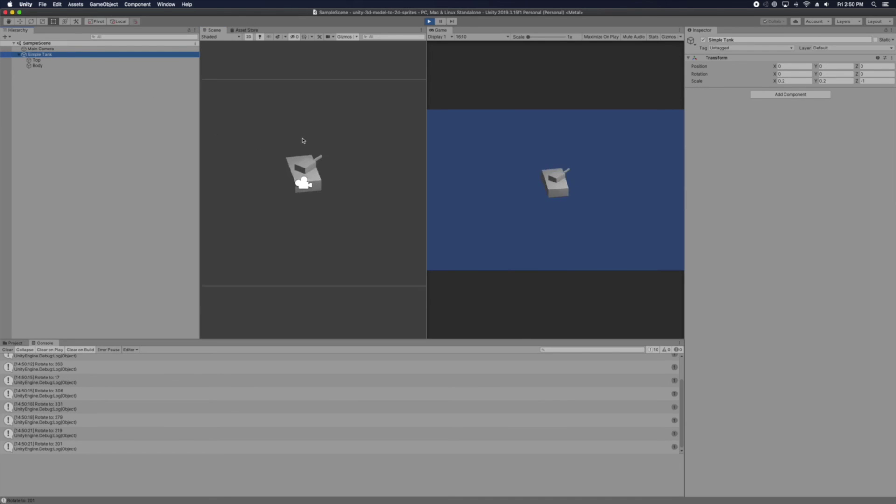
key(w)
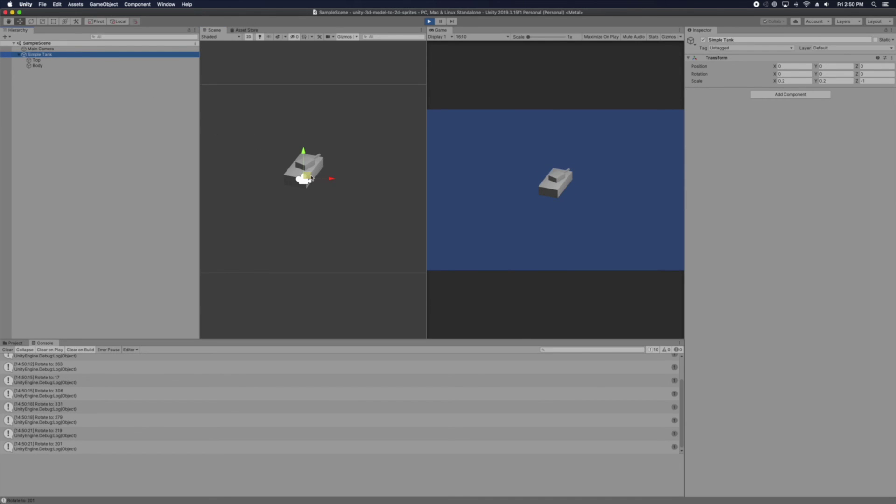
drag(311, 178, 260, 240)
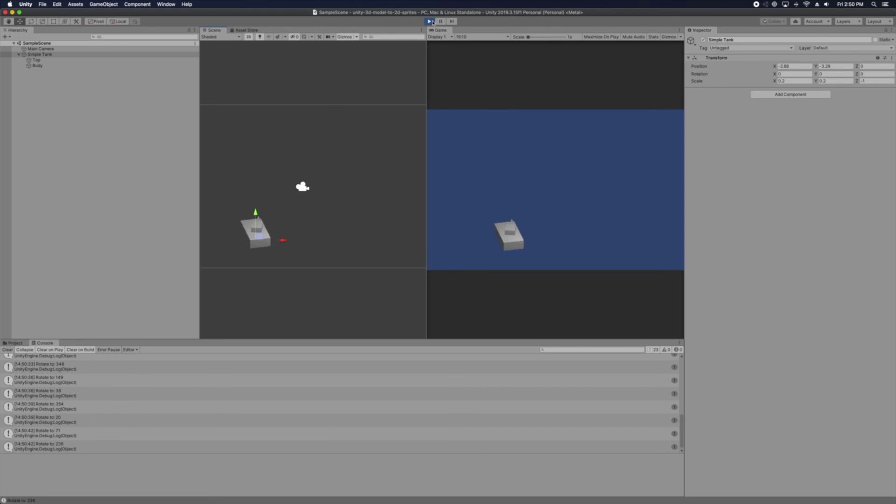
click(431, 22)
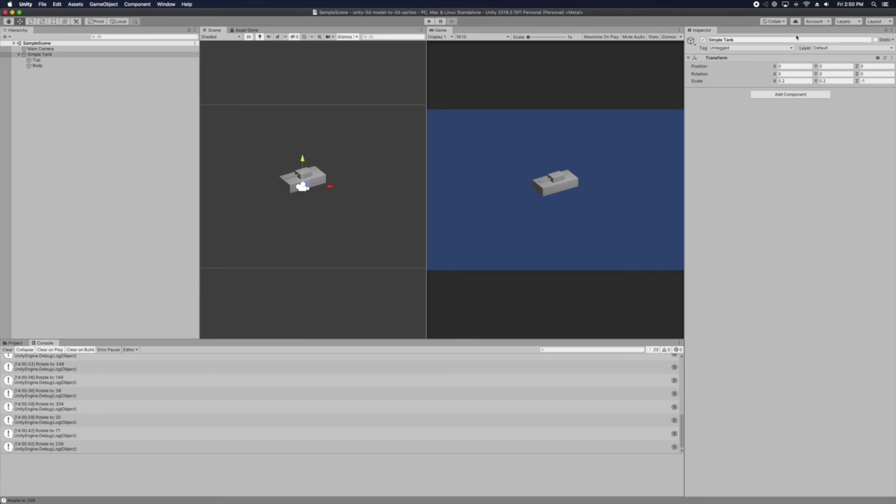